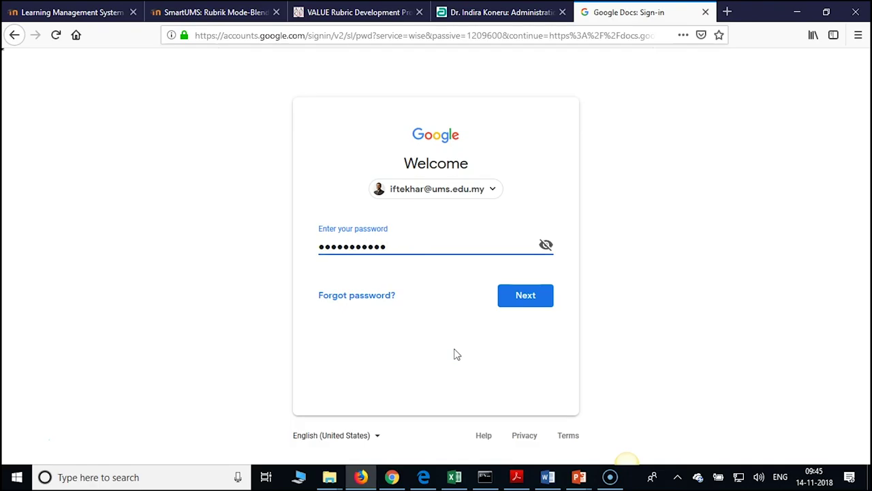
# Submit the Google account password to finish signing in
pyautogui.click(538, 300)
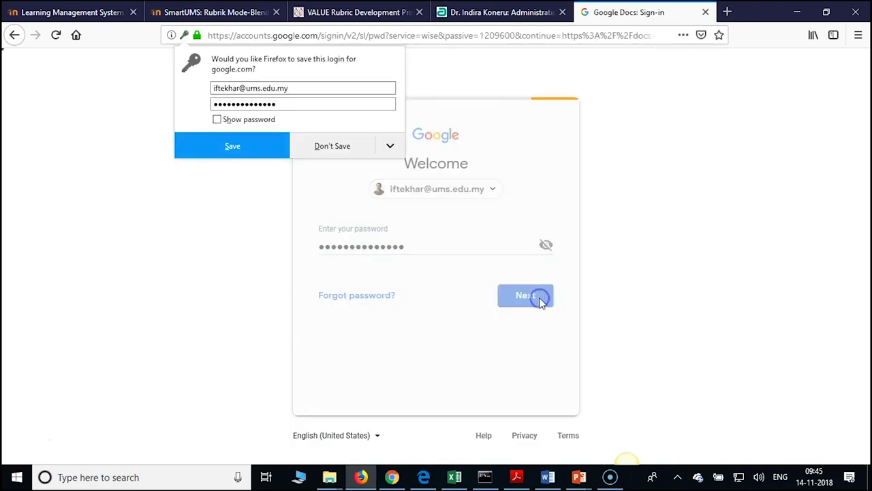
# Decline Firefox's save-login prompt and open 'International Trade OER' from the recent Docs list
pyautogui.click(349, 148)
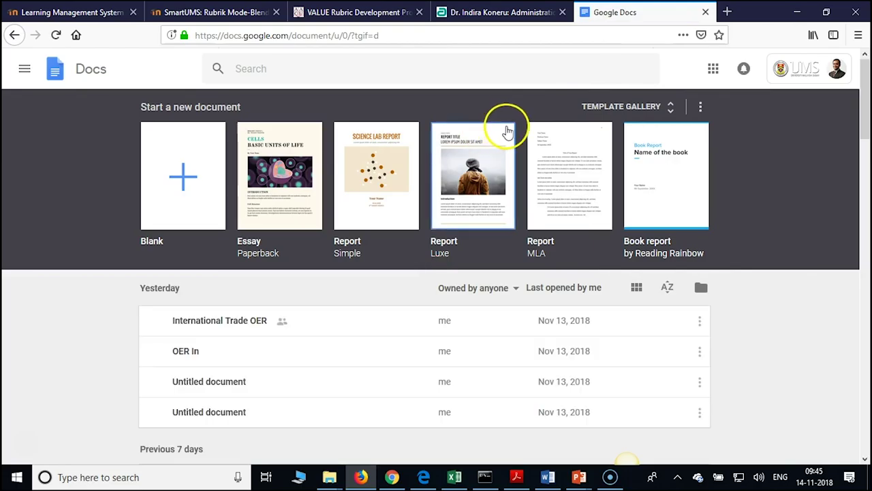
pyautogui.scroll(-2, 393, 218)
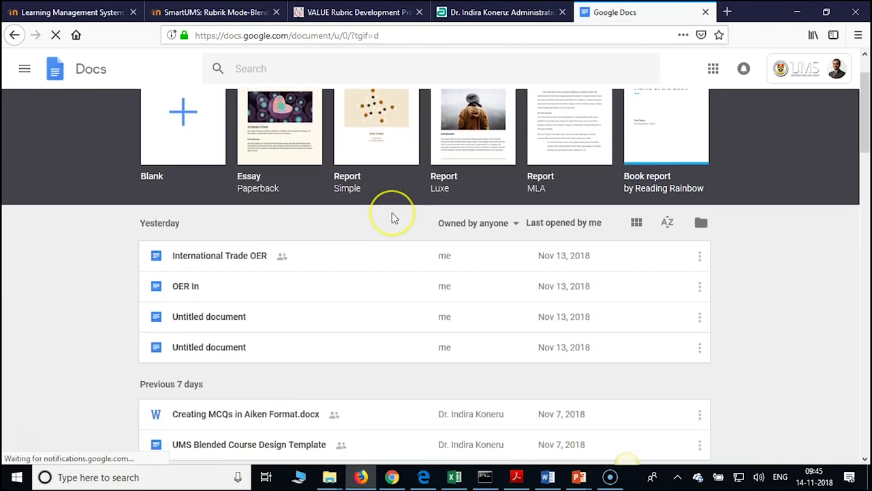
pyautogui.scroll(-2, 393, 219)
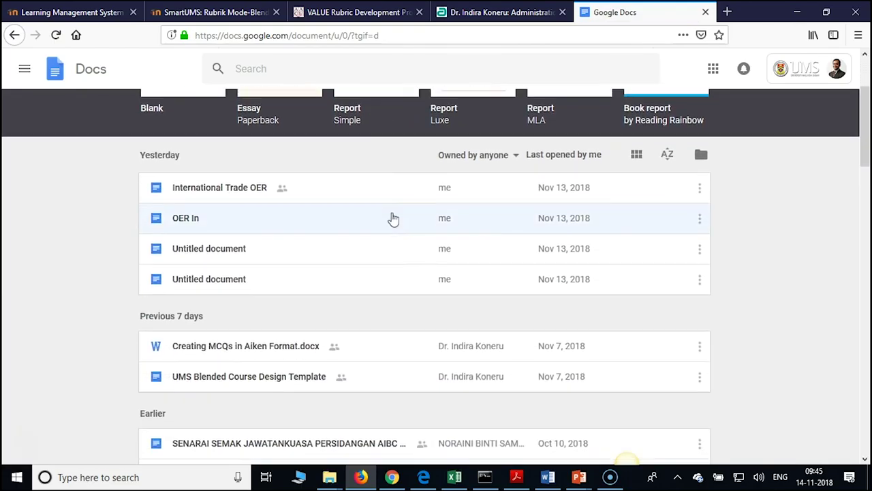
pyautogui.scroll(-2, 394, 218)
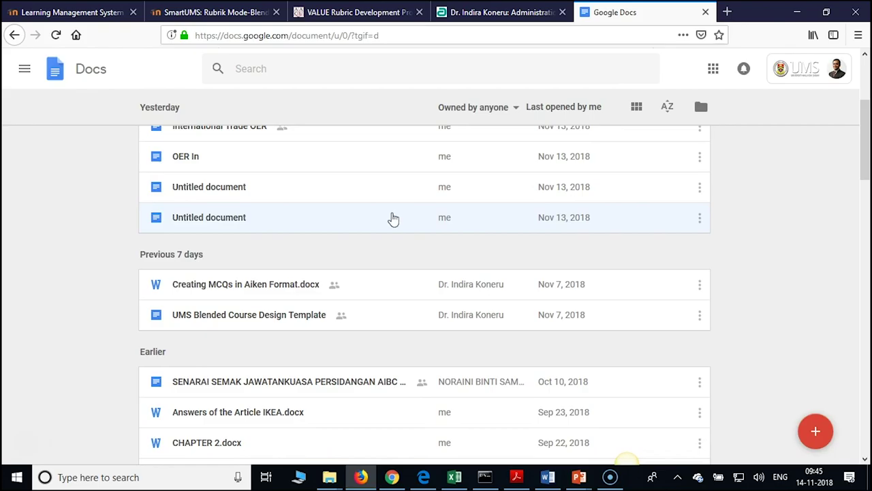
pyautogui.scroll(2, 393, 218)
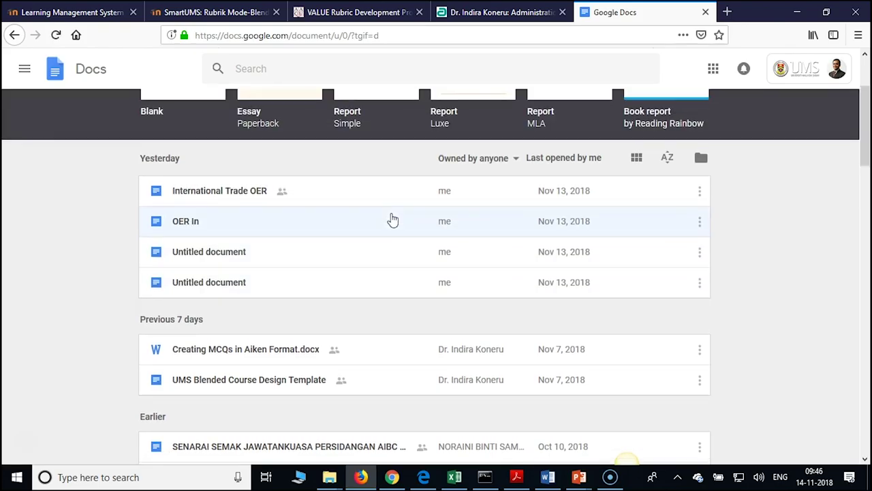
pyautogui.click(272, 192)
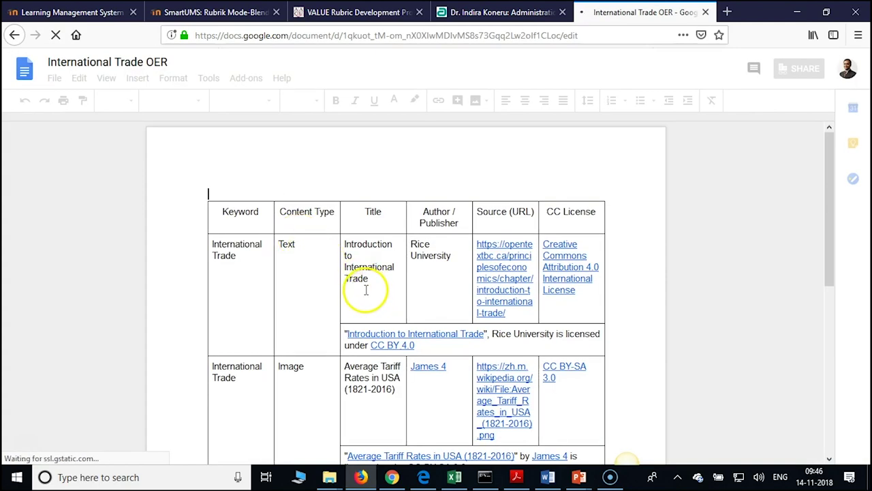
pyautogui.scroll(-5, 369, 275)
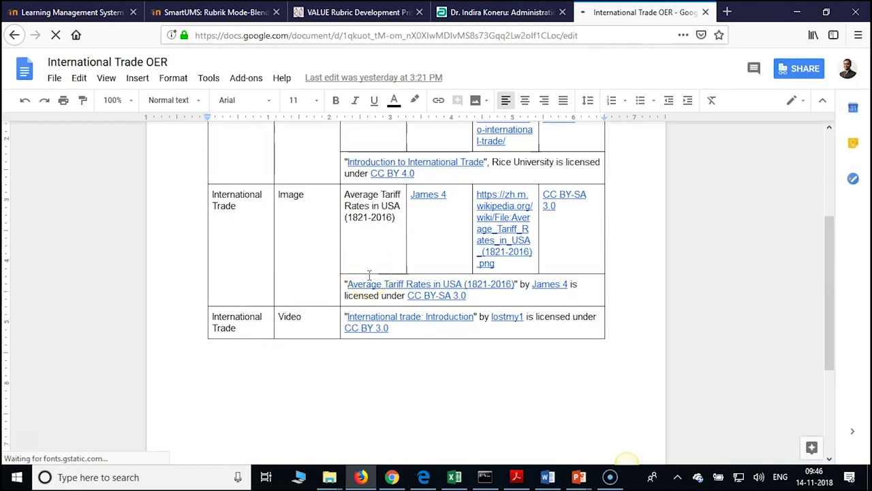
pyautogui.scroll(-5, 370, 275)
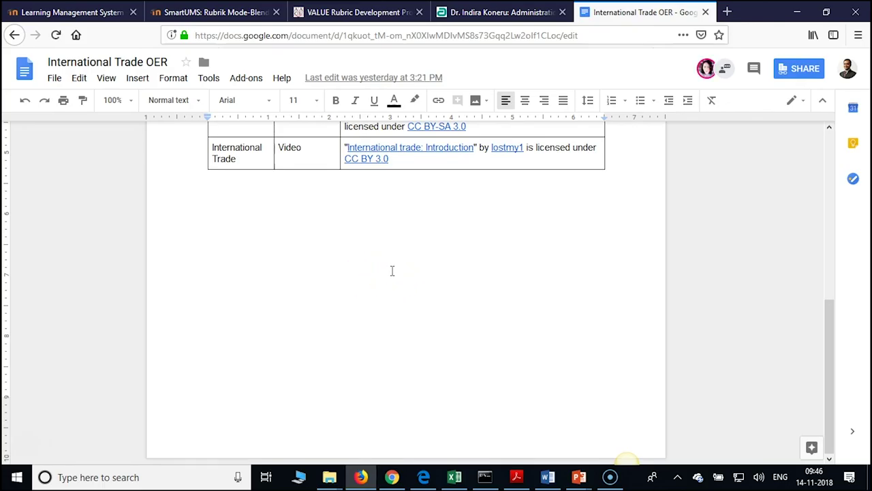
pyautogui.scroll(3, 392, 270)
pyautogui.scroll(-3, 486, 391)
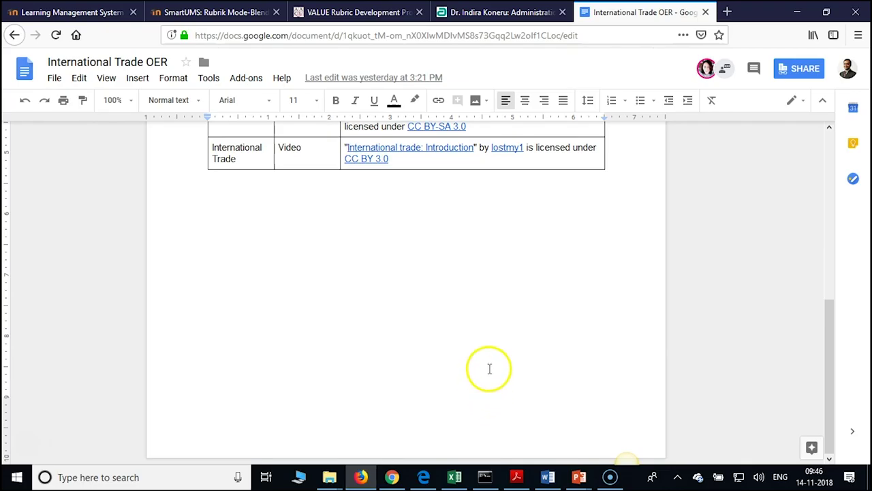
pyautogui.scroll(6, 490, 368)
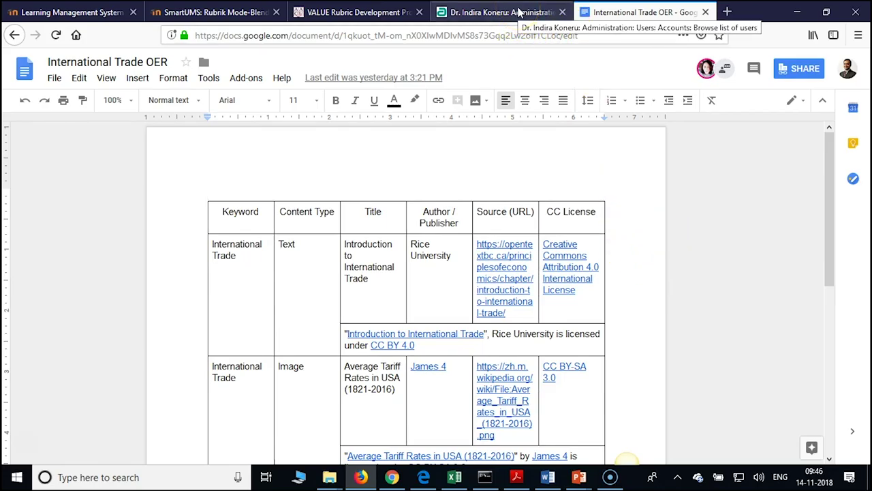
pyautogui.click(619, 184)
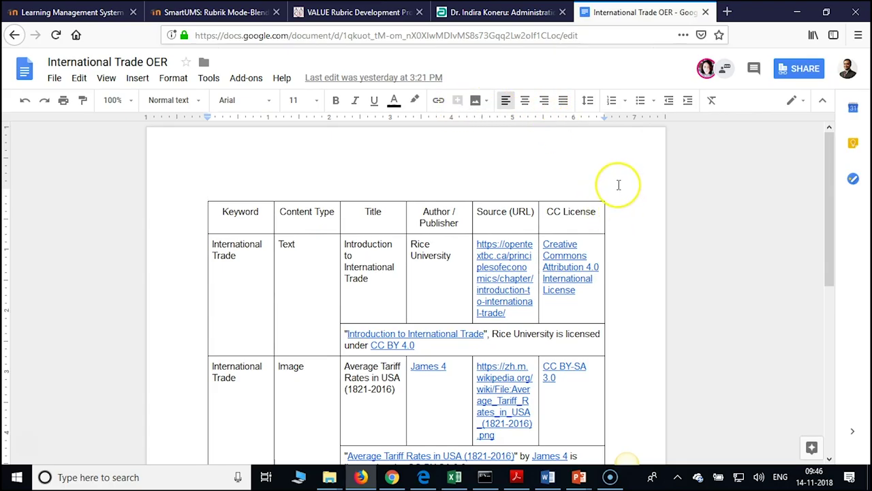
pyautogui.click(503, 17)
# Load creativecommons.org/choose in a new Firefox tab
pyautogui.scroll(4, 516, 168)
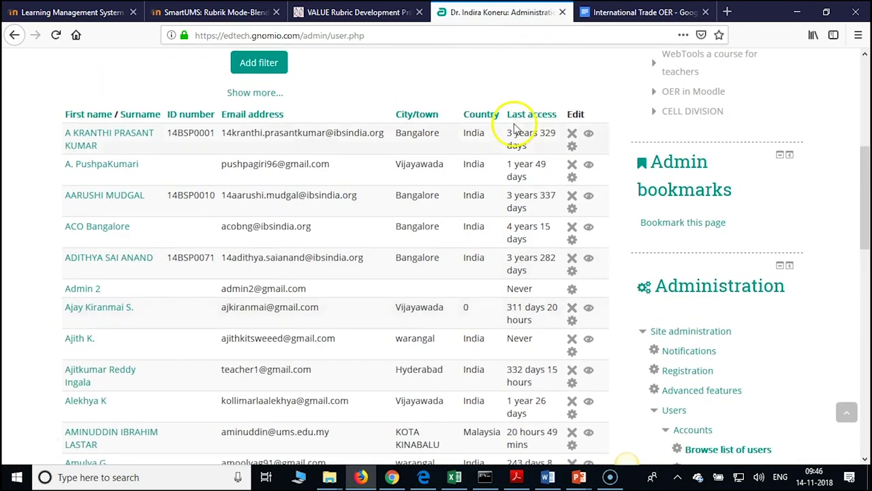
pyautogui.click(640, 12)
pyautogui.click(727, 11)
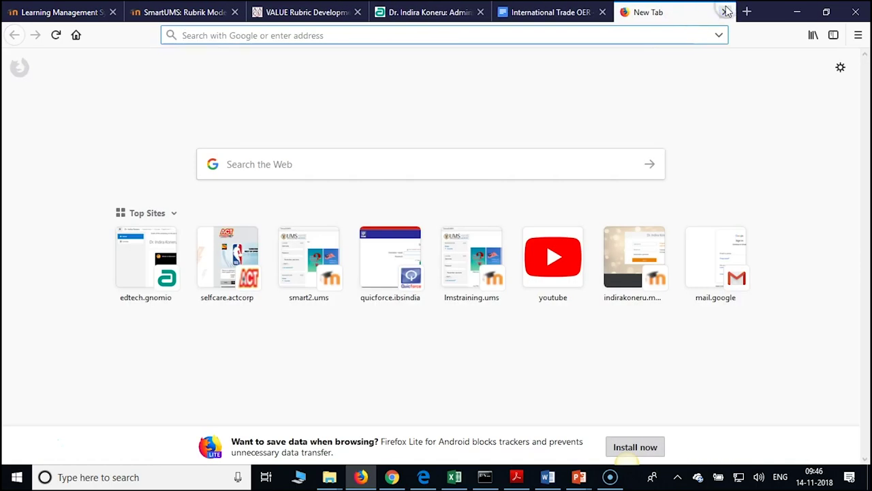
pyautogui.click(328, 35)
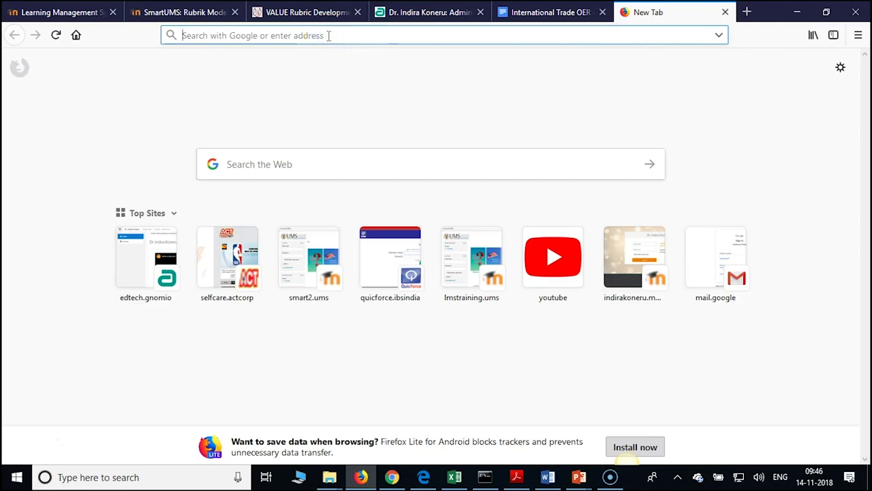
pyautogui.write('creative')
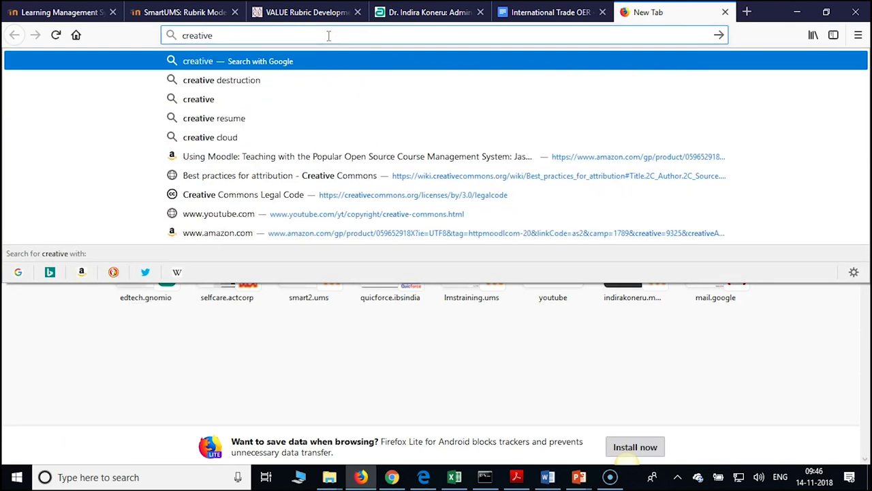
pyautogui.write('commons')
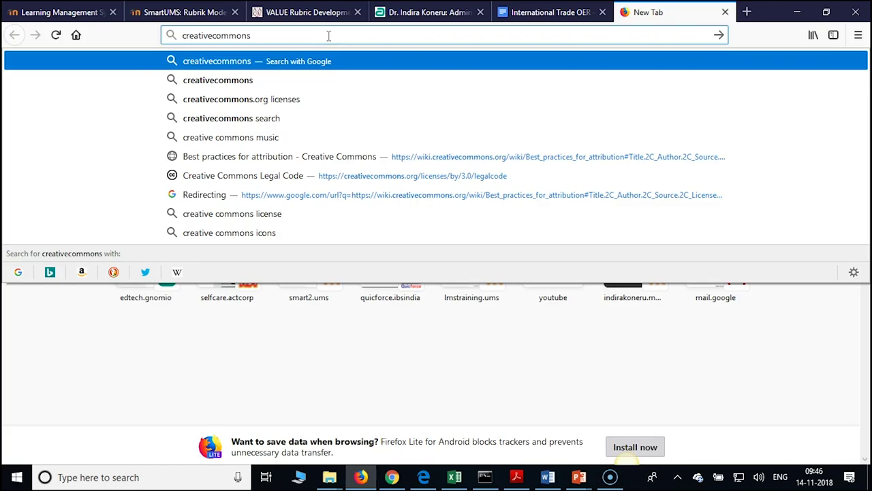
pyautogui.write('.oirg')
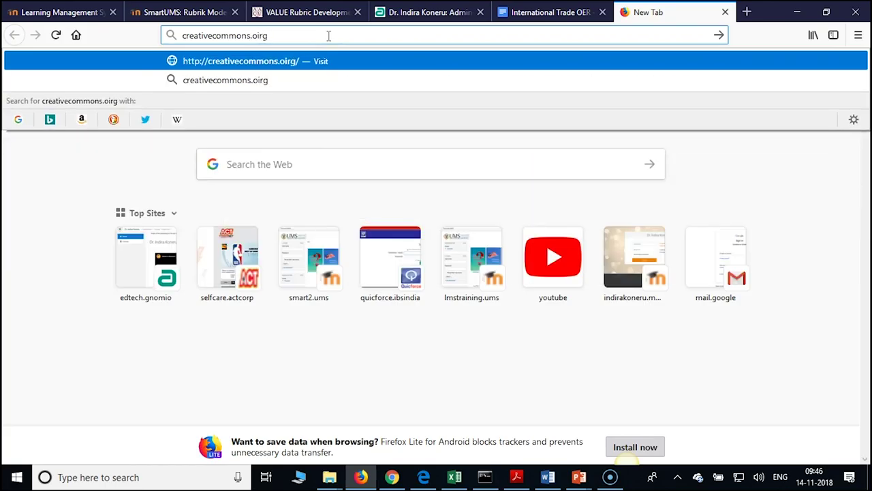
pyautogui.press('BackSpace')
pyautogui.press('BackSpace')
pyautogui.press('BackSpace')
pyautogui.write('rg')
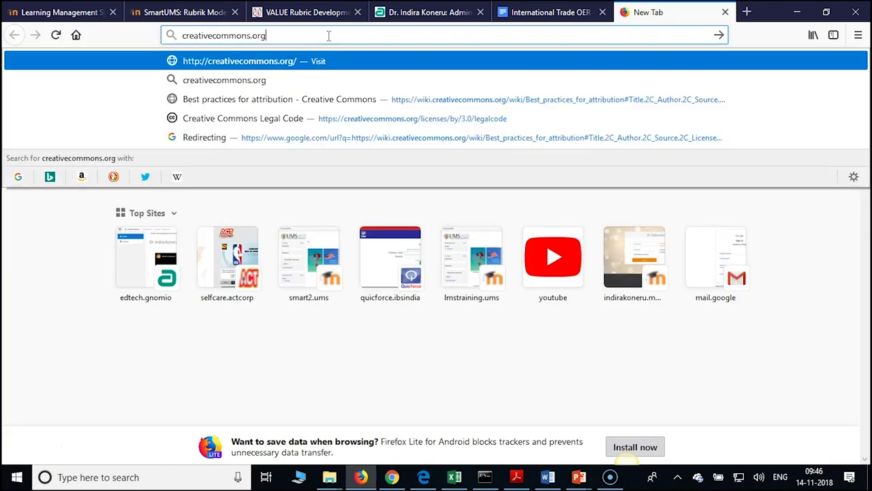
pyautogui.write('/choo')
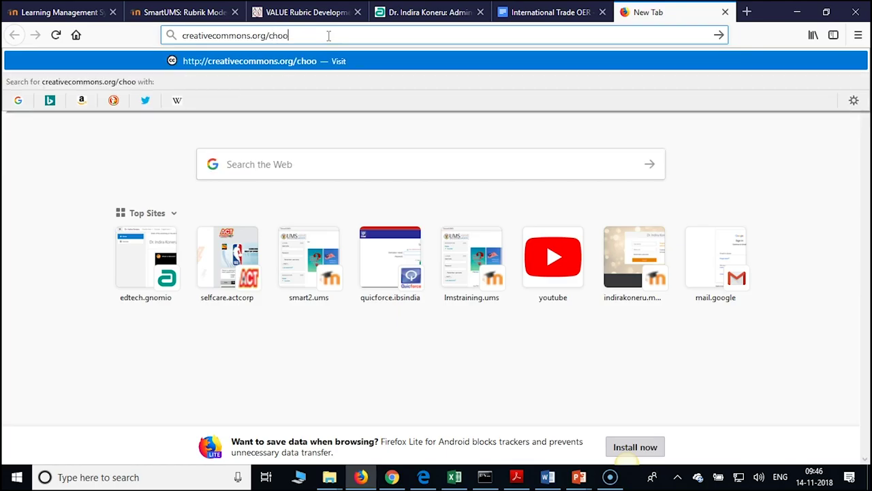
pyautogui.write('se')
pyautogui.press('Return')
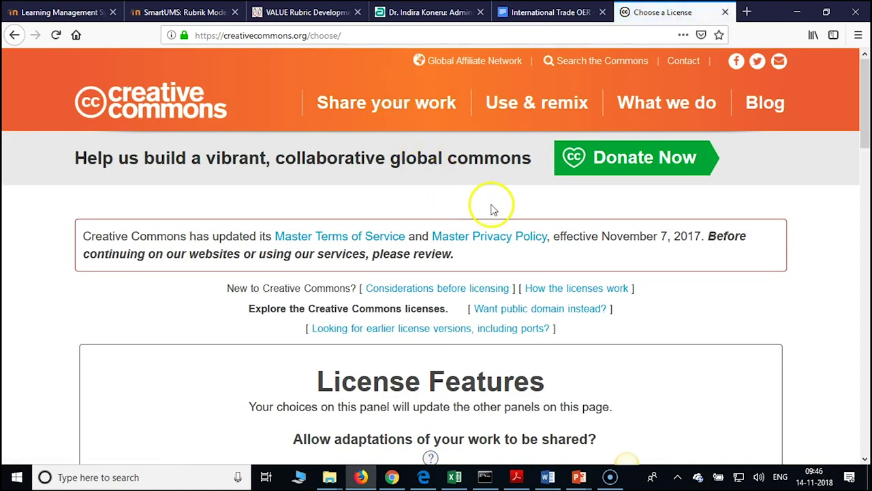
# Answer No to commercial uses, making the license Attribution-NonCommercial 4.0 International
pyautogui.scroll(-5, 494, 209)
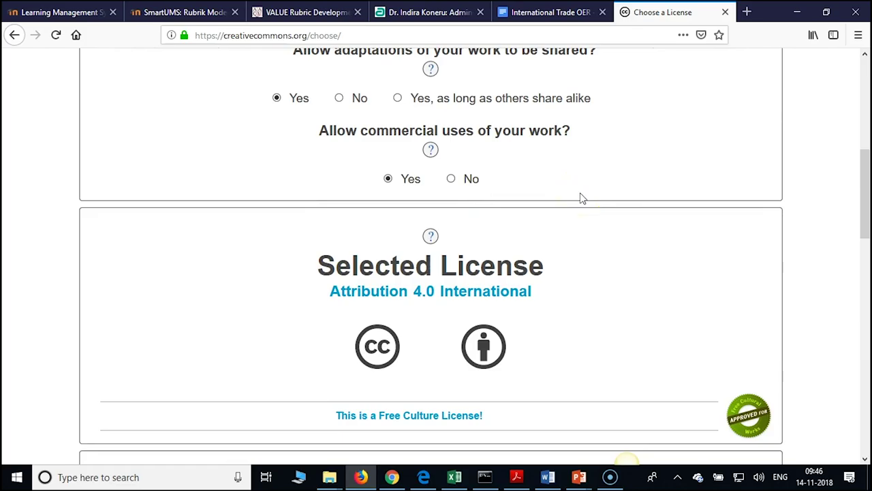
pyautogui.scroll(1, 552, 185)
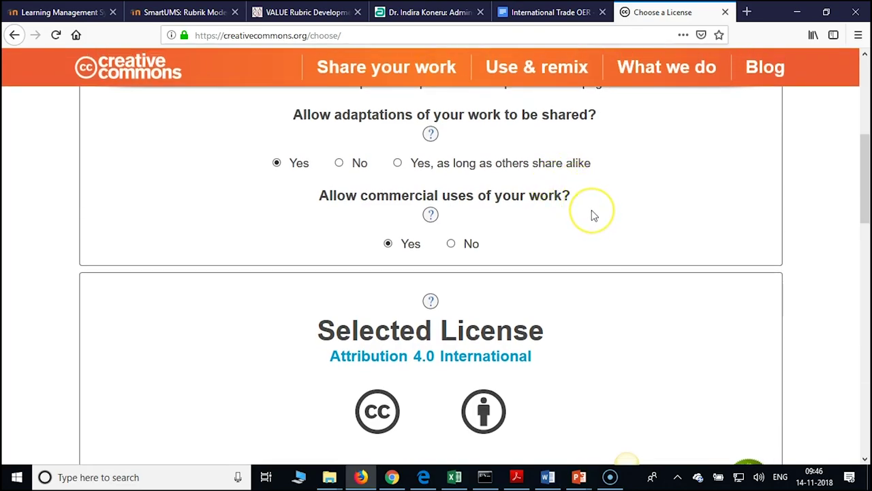
pyautogui.scroll(2, 593, 215)
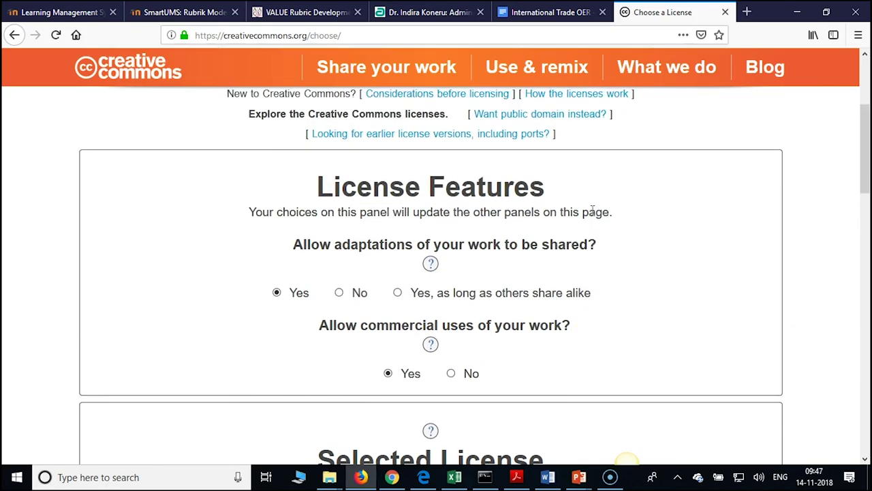
pyautogui.scroll(-1, 592, 211)
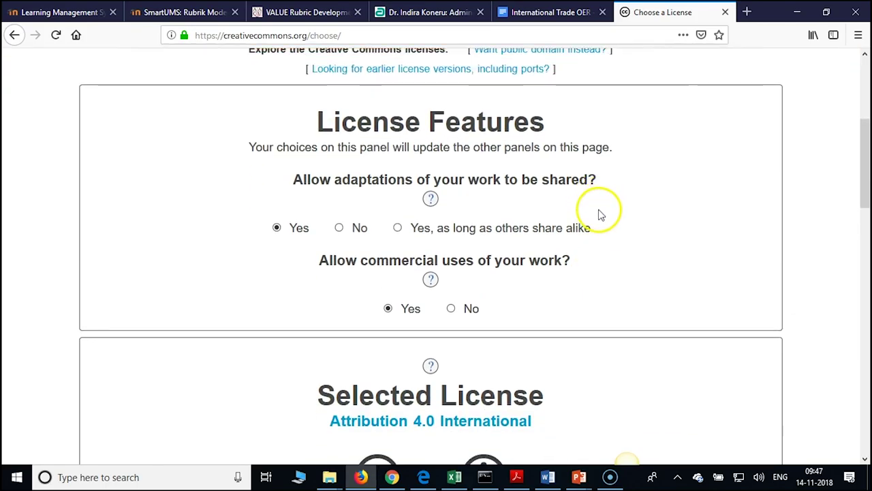
pyautogui.scroll(-2, 600, 217)
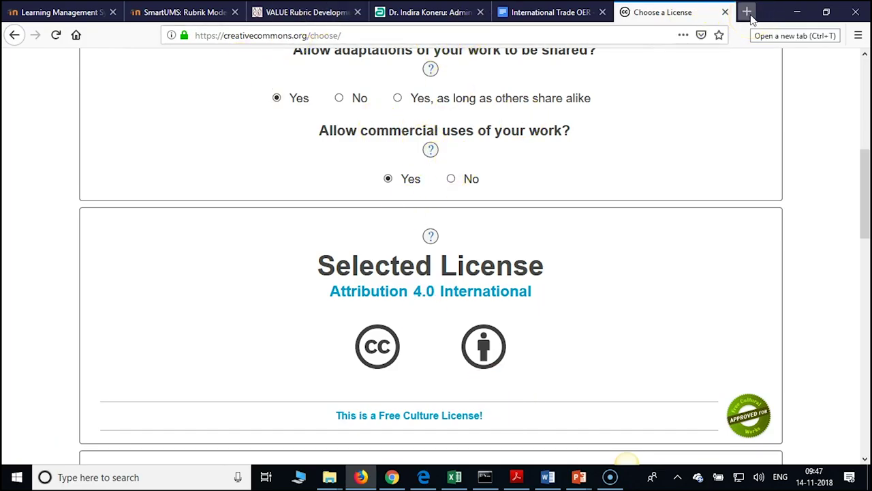
pyautogui.scroll(2, 511, 229)
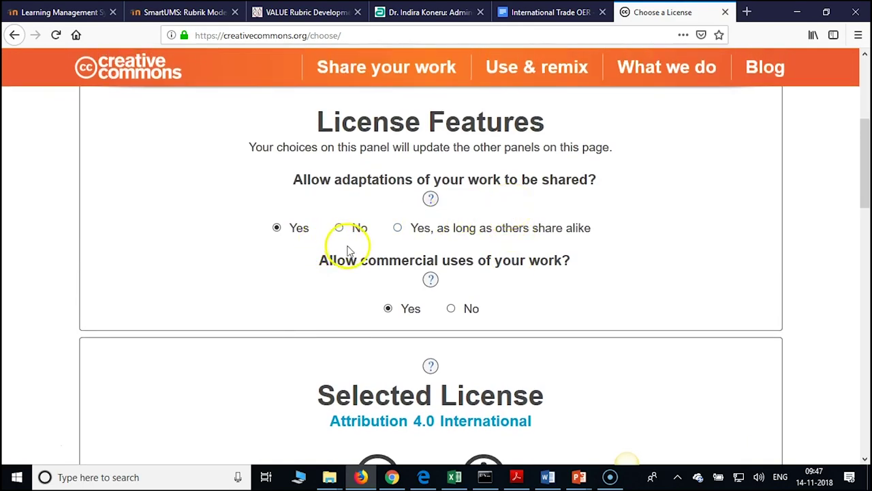
pyautogui.click(451, 308)
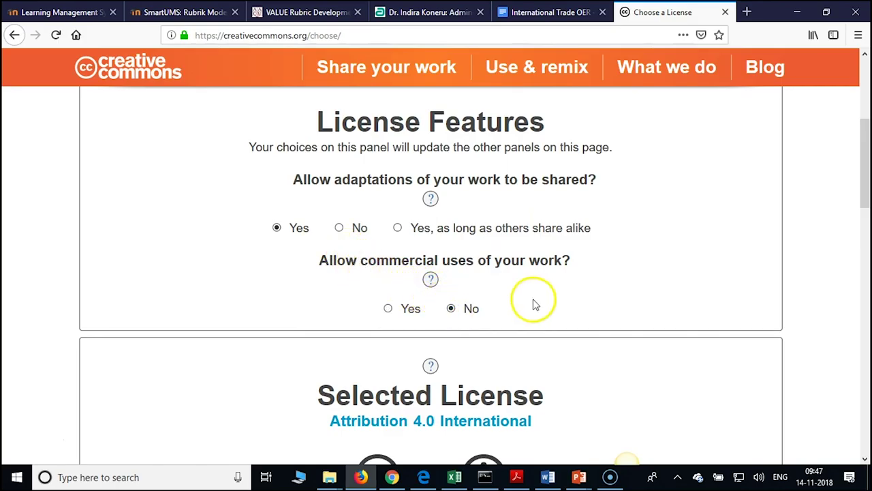
pyautogui.scroll(-3, 535, 267)
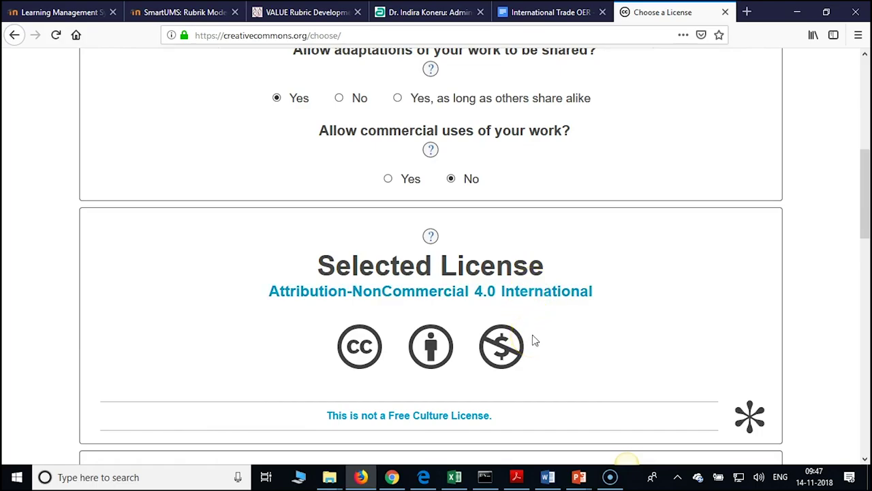
pyautogui.scroll(3, 535, 340)
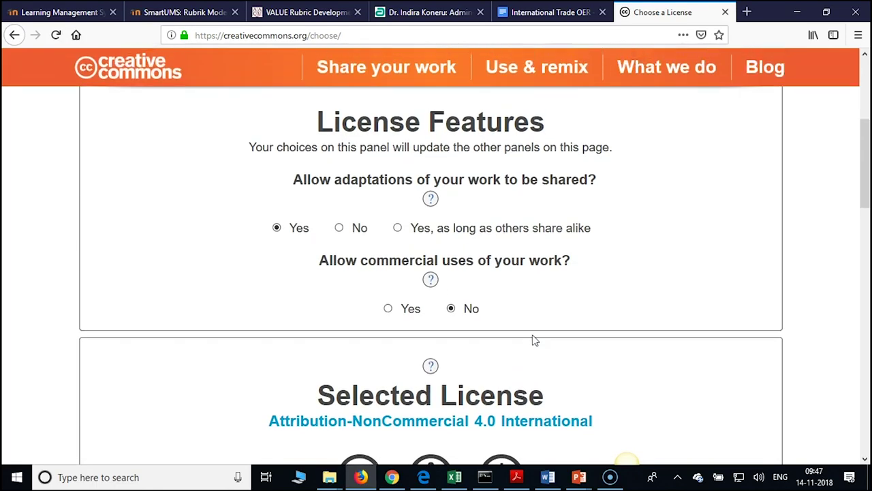
pyautogui.scroll(-3, 536, 340)
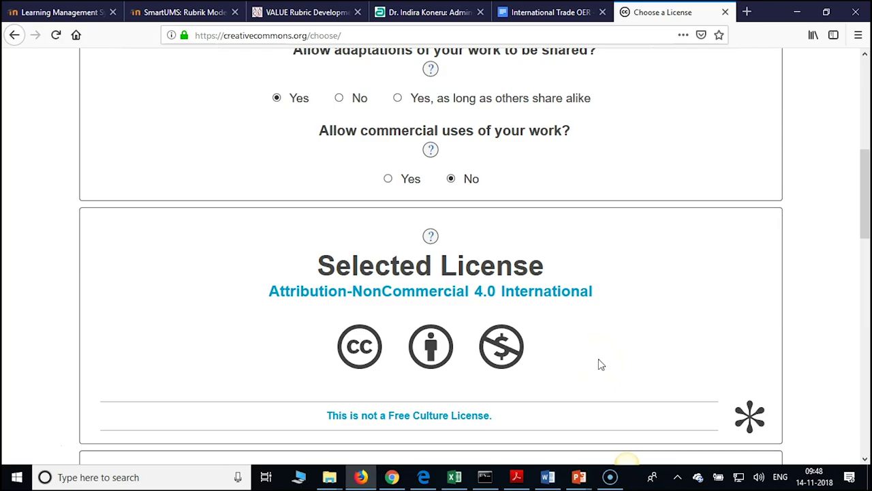
pyautogui.scroll(-1, 456, 339)
pyautogui.scroll(-4, 455, 339)
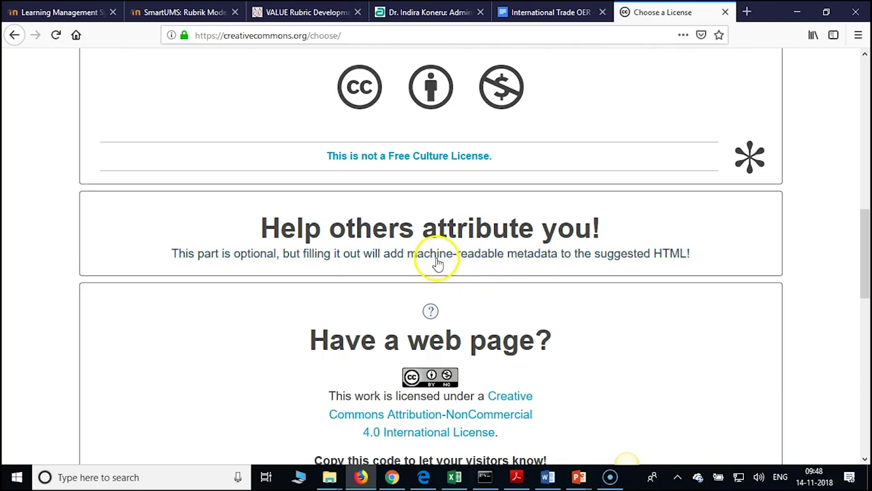
pyautogui.scroll(-4, 460, 256)
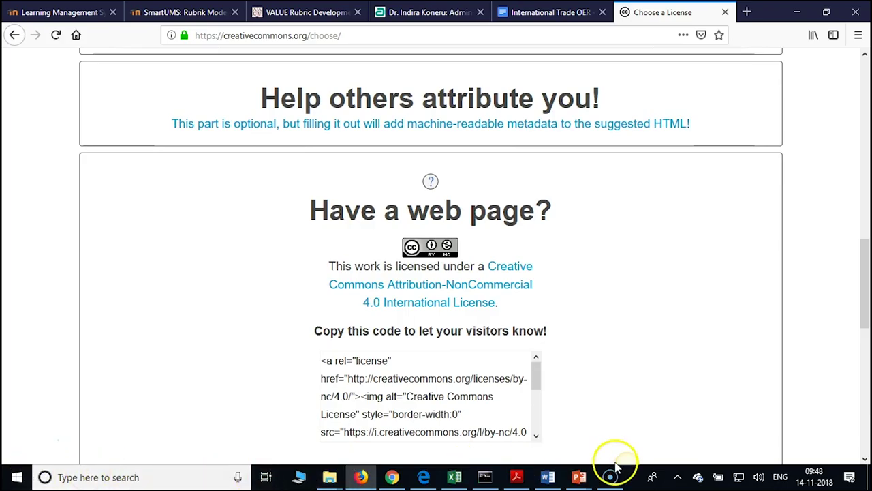
# Switch to the Creating_Rubric presentation in PowerPoint
pyautogui.click(578, 477)
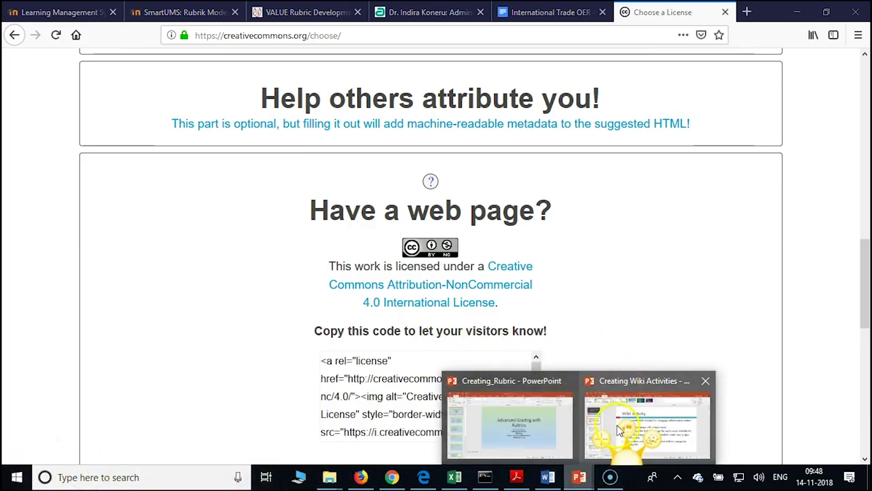
pyautogui.click(579, 477)
pyautogui.click(526, 424)
# Create a new blank presentation via File > New and click into its subtitle placeholder
pyautogui.click(21, 29)
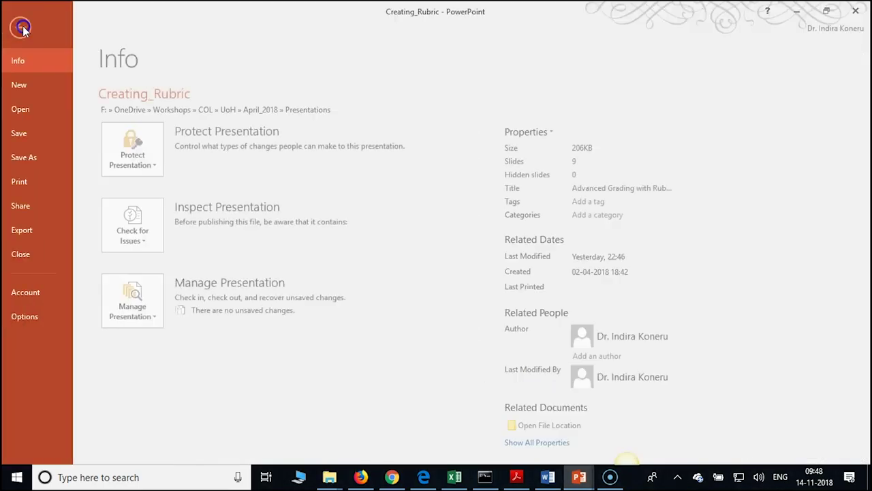
pyautogui.click(38, 81)
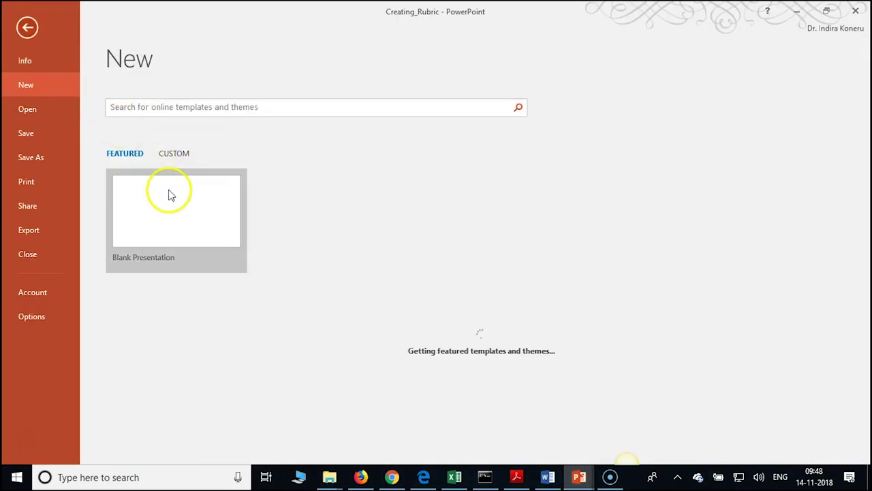
pyautogui.click(168, 192)
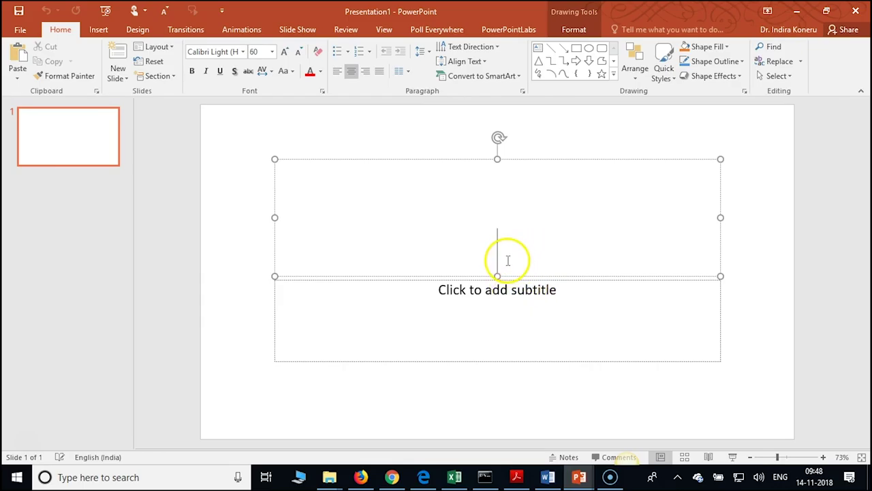
pyautogui.click(510, 297)
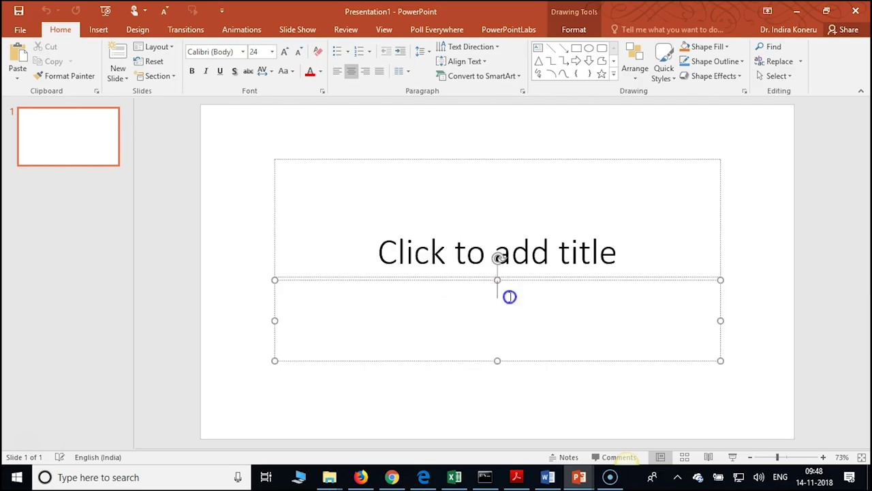
pyautogui.click(391, 478)
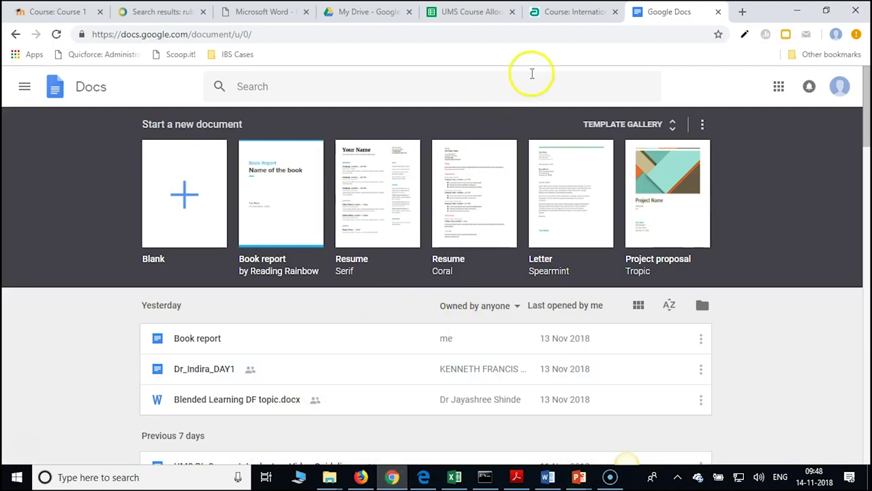
# Bring the Creative Commons Choose a License tab back into view in Firefox
pyautogui.click(371, 481)
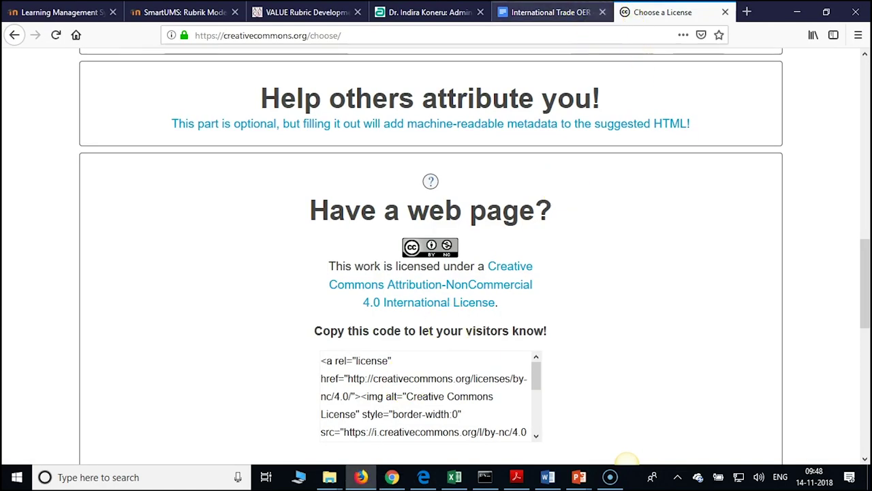
pyautogui.click(556, 12)
pyautogui.click(630, 13)
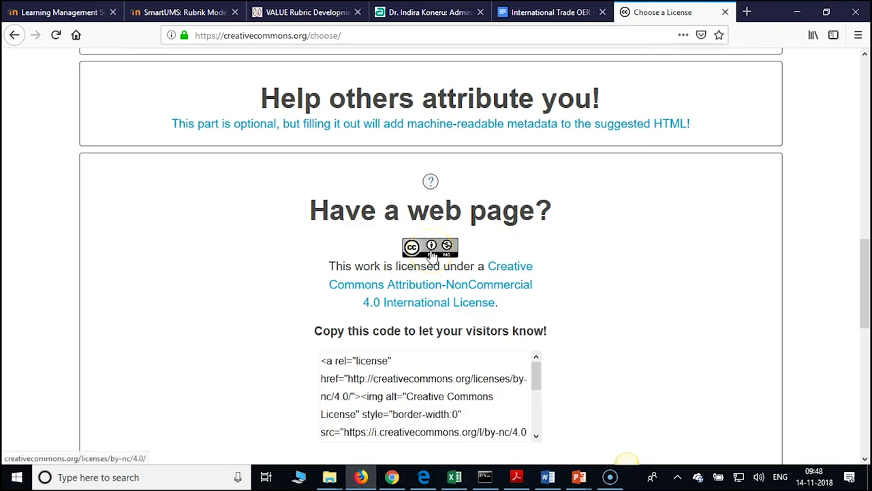
# Select the BY-NC badge through the end of the license sentence and copy it
pyautogui.rightClick(432, 254)
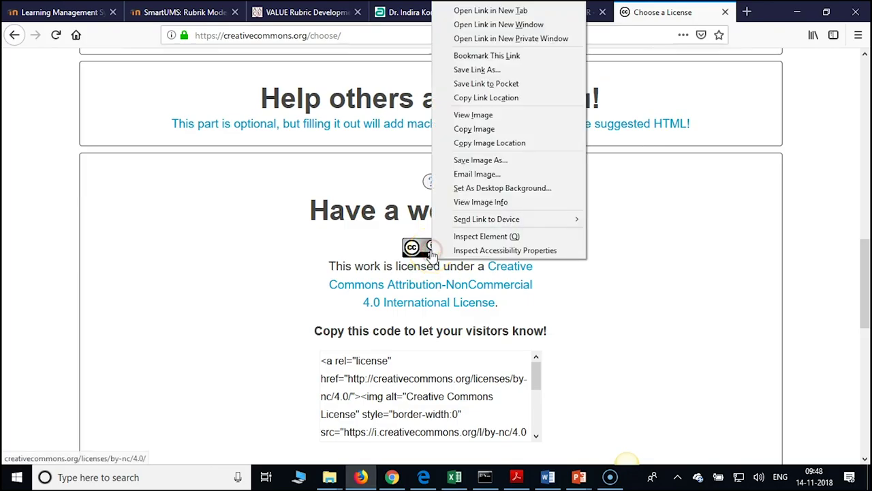
pyautogui.click(685, 274)
pyautogui.moveTo(433, 257); pyautogui.dragTo(437, 256)
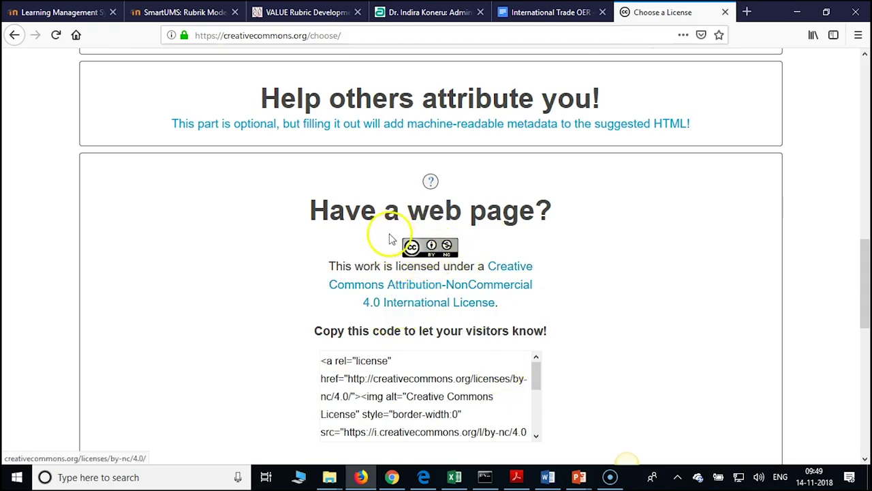
pyautogui.moveTo(377, 224); pyautogui.dragTo(469, 267)
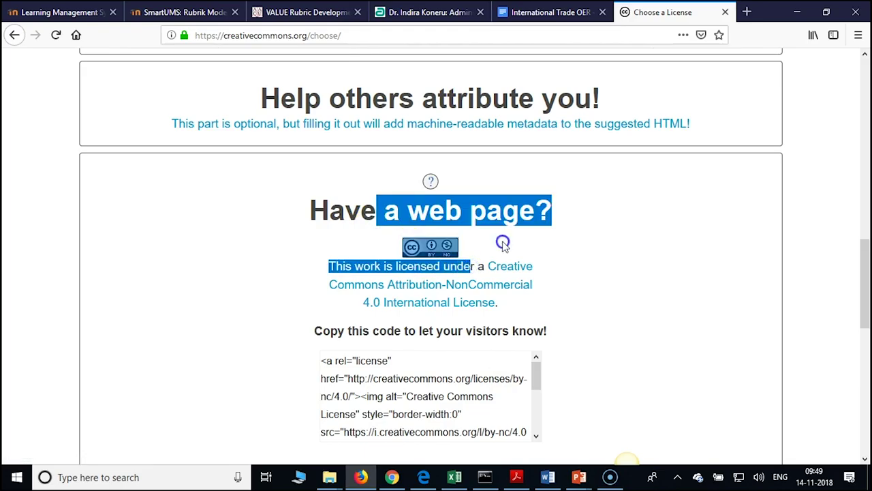
pyautogui.click(503, 244)
pyautogui.moveTo(480, 249); pyautogui.dragTo(511, 310)
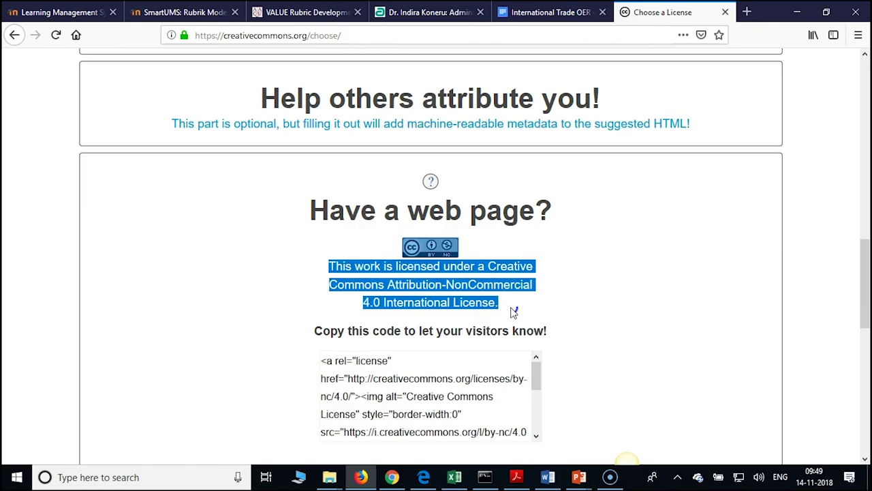
pyautogui.rightClick(464, 289)
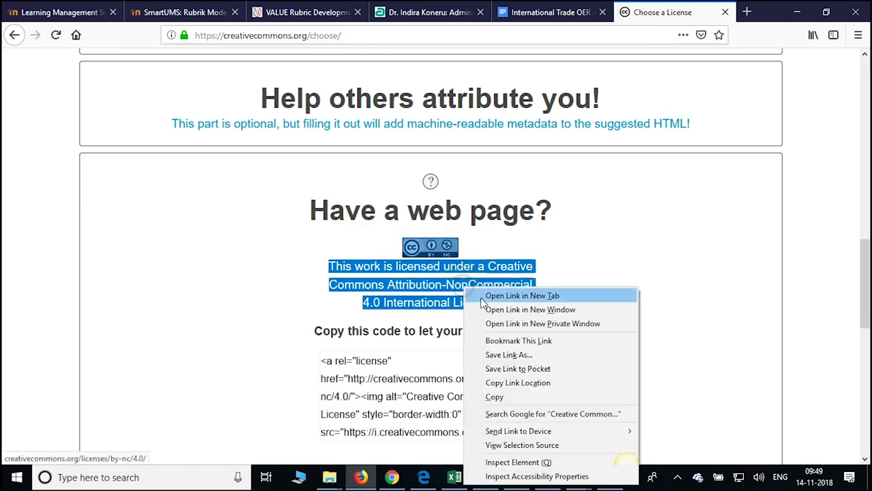
pyautogui.click(502, 398)
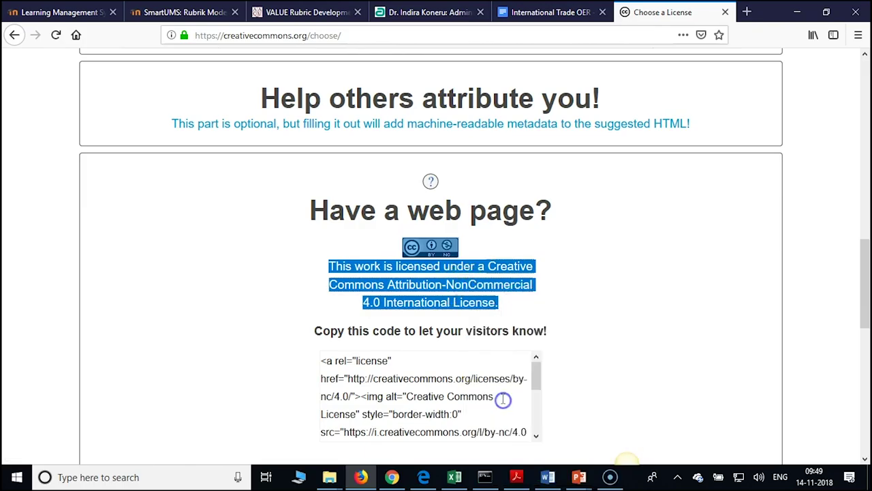
# Paste the copied badge and license statement onto the Presentation1 title slide with Ctrl+V
pyautogui.moveTo(578, 477)
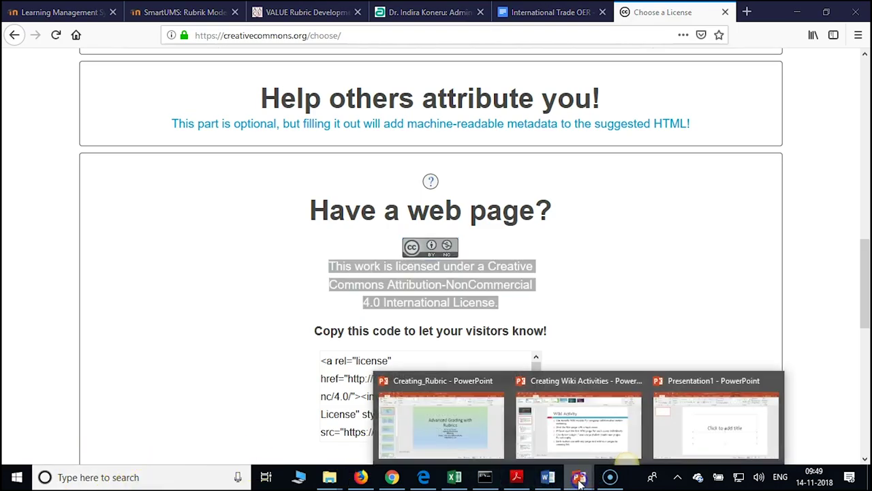
pyautogui.click(712, 435)
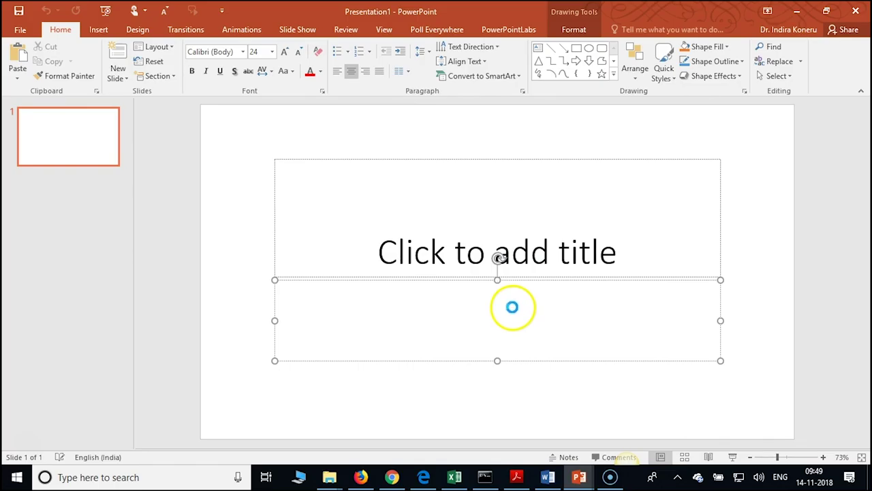
pyautogui.hotkey('ctrl', 'v')
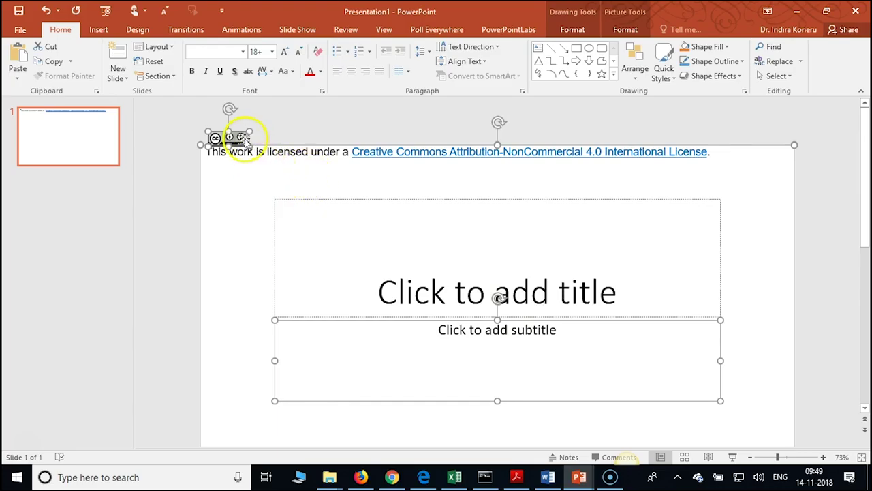
# Try moving the license group lower, then undo so it stays along the top edge
pyautogui.moveTo(247, 141); pyautogui.dragTo(290, 413)
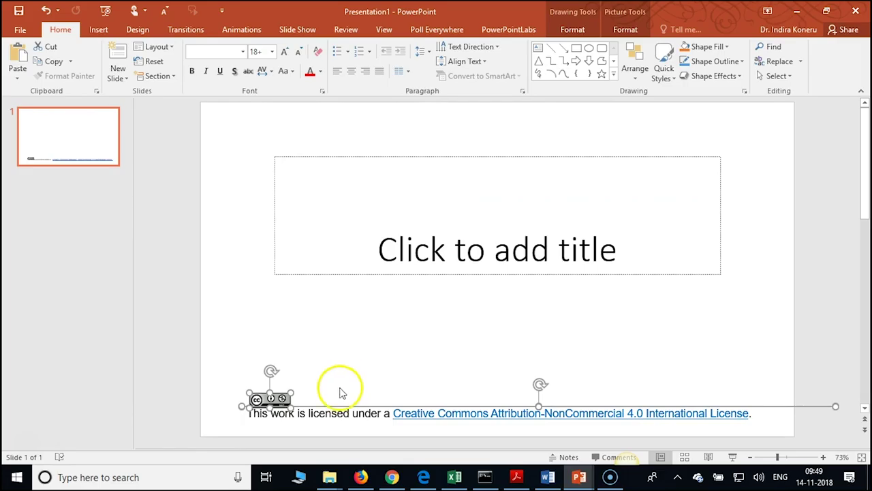
pyautogui.moveTo(474, 404); pyautogui.dragTo(487, 317)
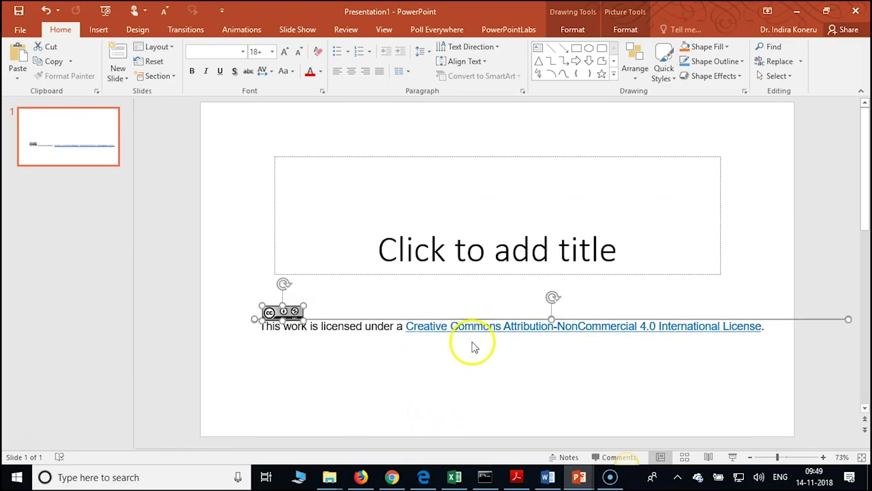
pyautogui.hotkey('ctrl', 'z')
pyautogui.hotkey('ctrl', 'z')
pyautogui.hotkey('ctrl', 'z')
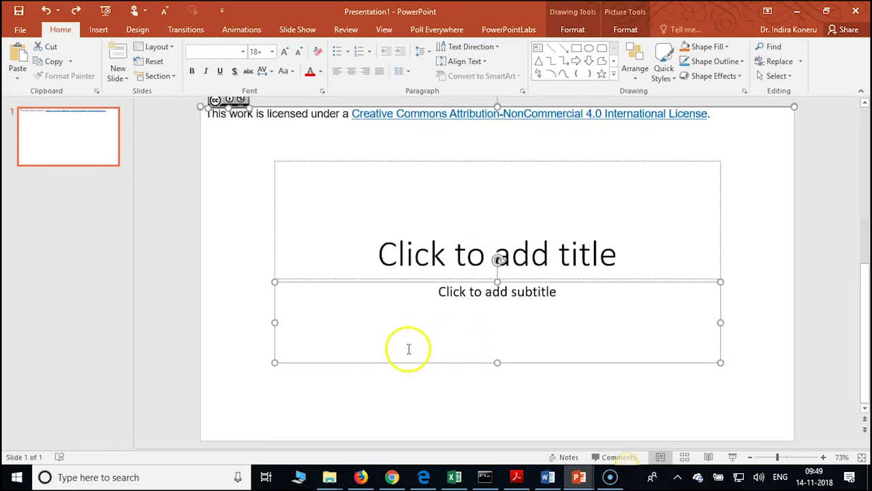
pyautogui.click(362, 351)
pyautogui.click(357, 403)
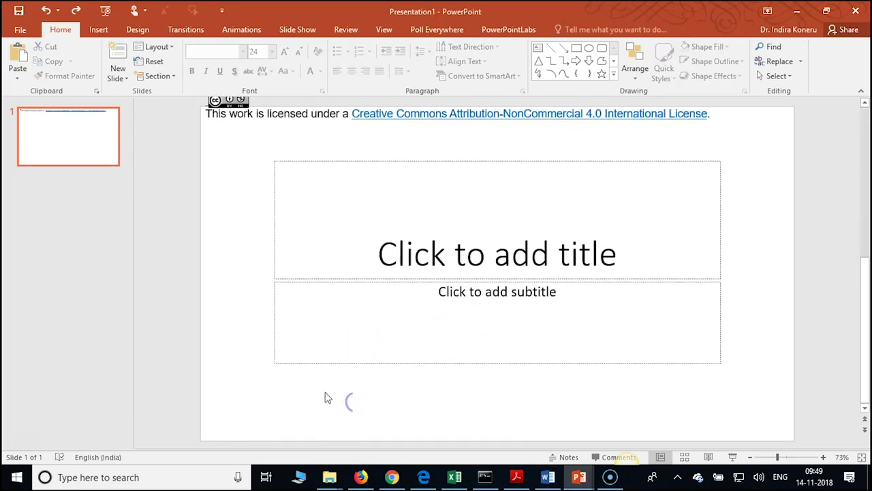
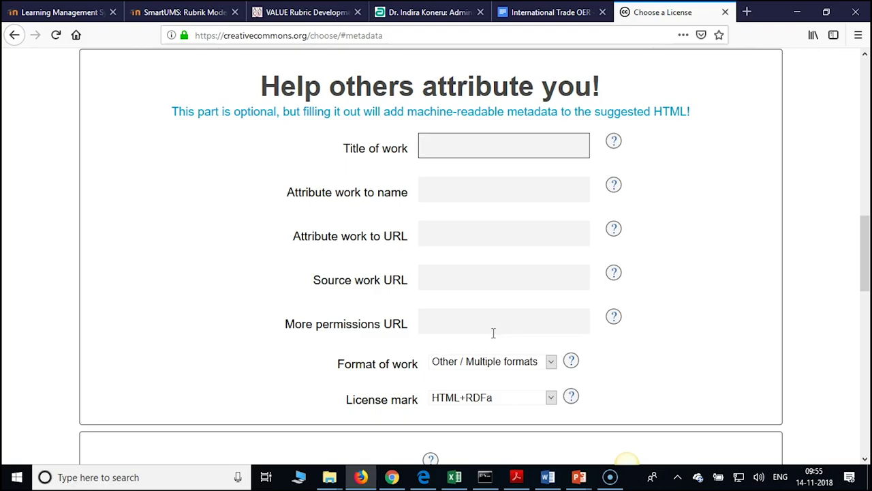
# Enter 'Introduction of International Trade' as the title of work and fix the misspelled 'International'
pyautogui.click(459, 148)
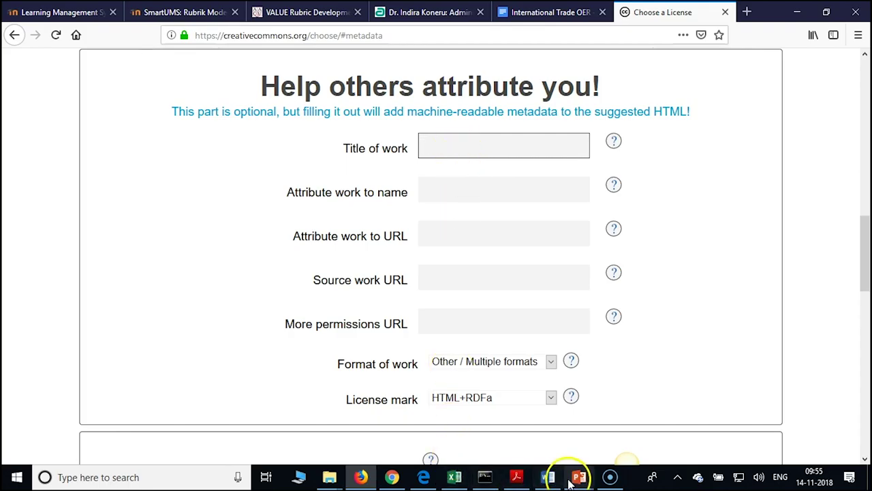
pyautogui.moveTo(575, 478)
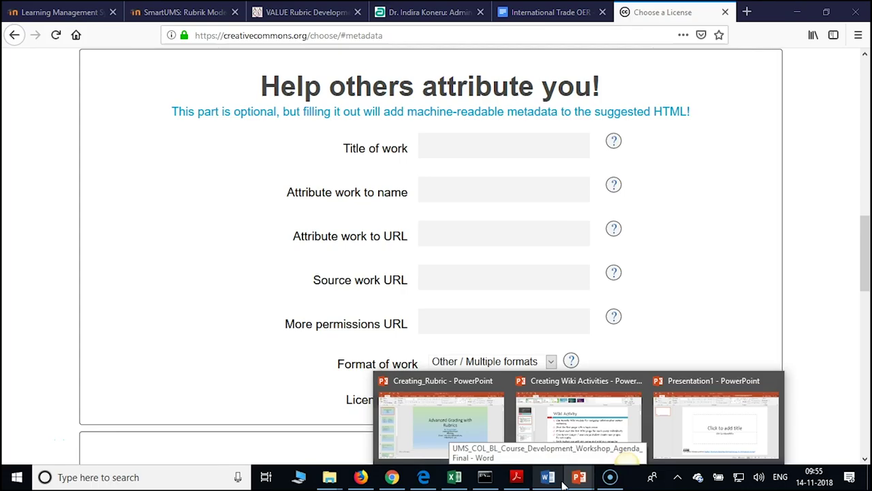
pyautogui.click(561, 481)
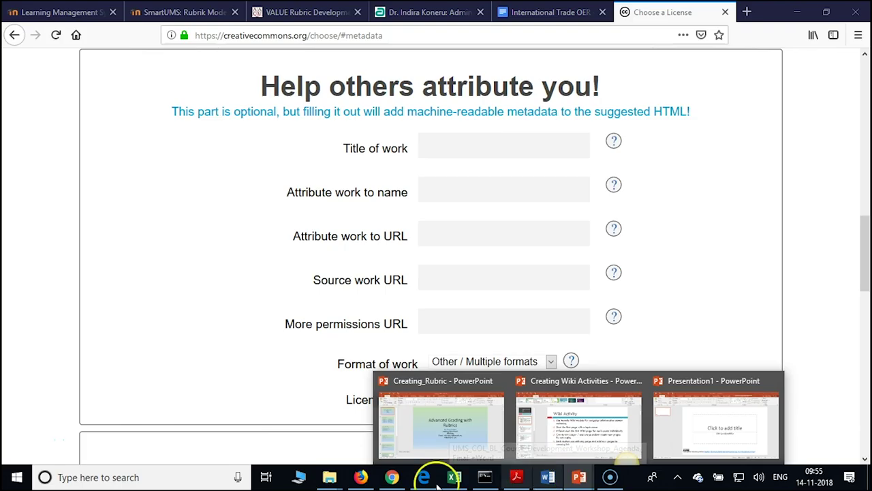
pyautogui.click(470, 151)
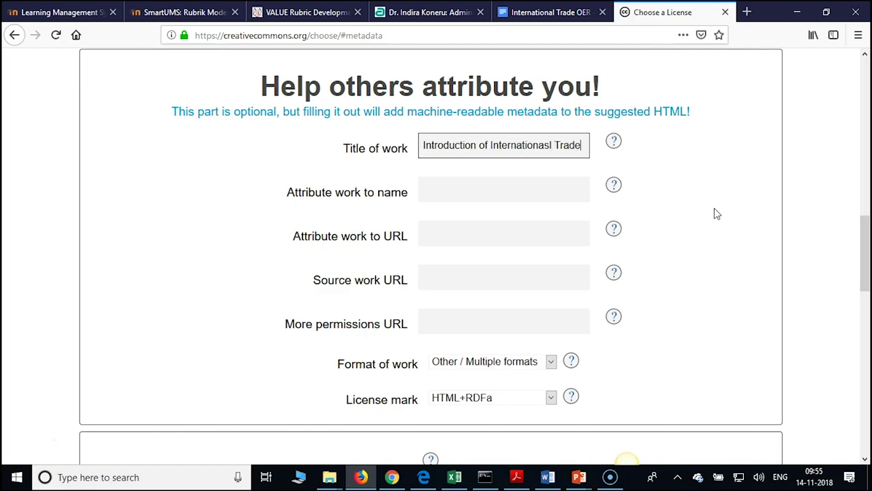
pyautogui.click(549, 145)
# Fill in the author's name in 'Attribute work to name'
pyautogui.click(478, 194)
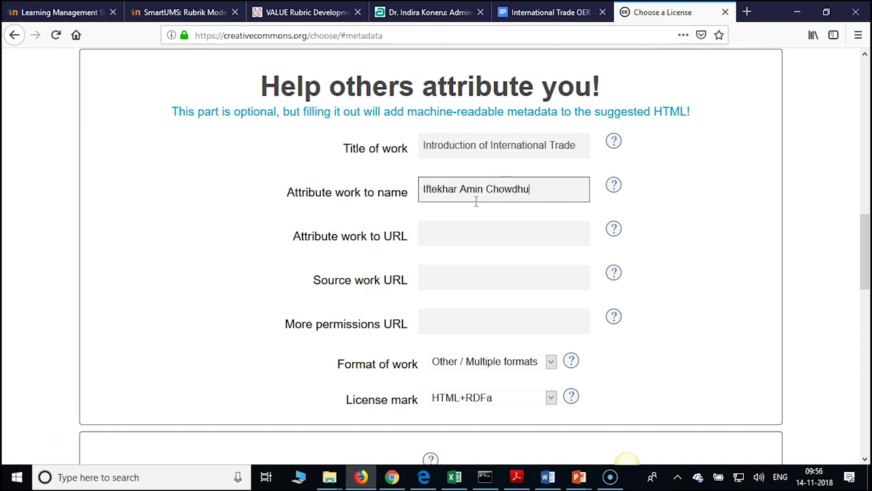
pyautogui.click(476, 240)
pyautogui.click(439, 279)
pyautogui.click(440, 280)
pyautogui.click(534, 303)
# Copy the CC license badge and attribution paragraph, then switch to the Presentation1 deck
pyautogui.scroll(-3, 521, 303)
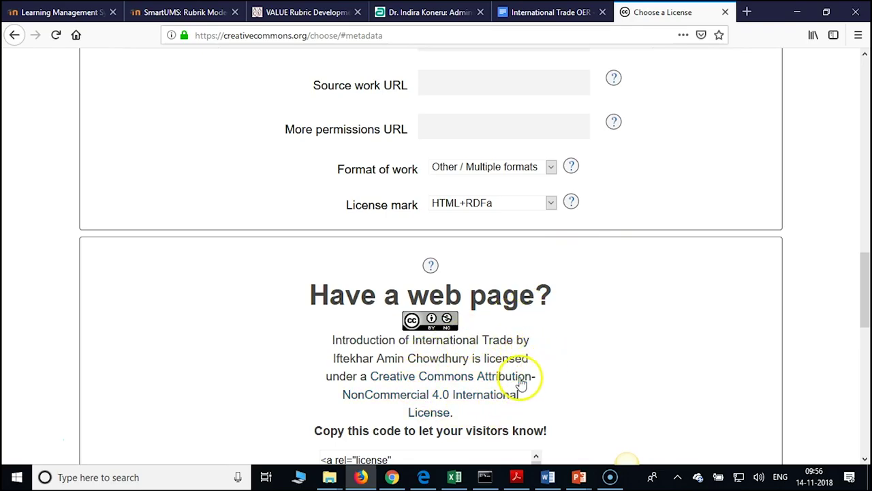
pyautogui.scroll(-2, 580, 388)
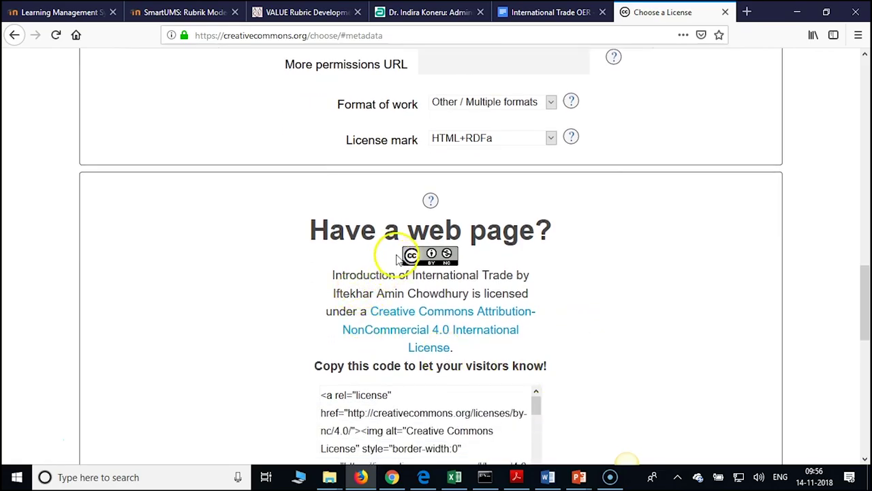
pyautogui.moveTo(401, 251); pyautogui.dragTo(476, 348)
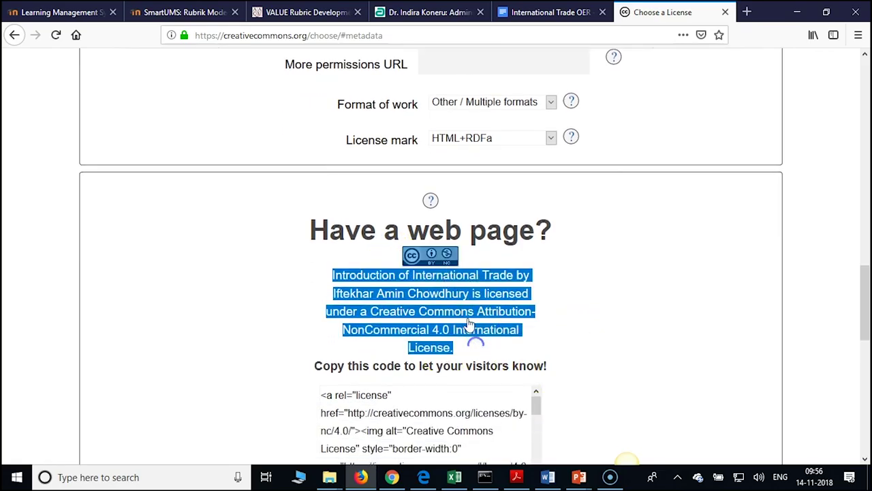
pyautogui.rightClick(469, 331)
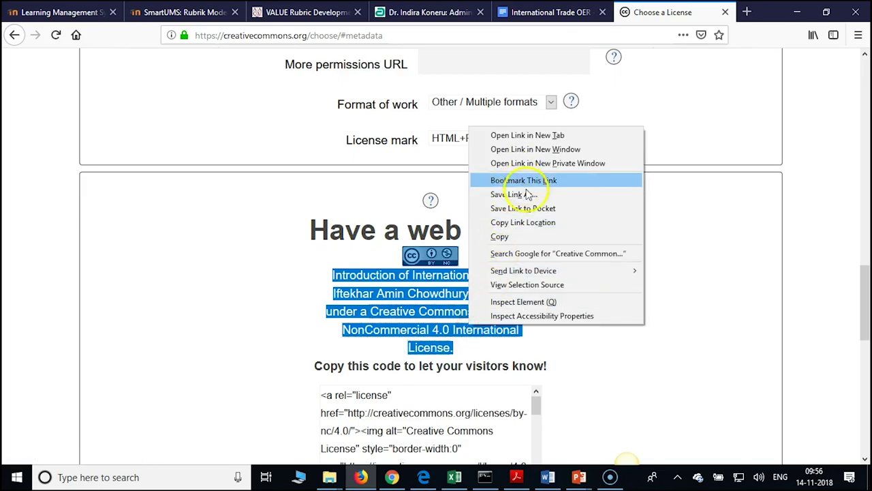
pyautogui.click(529, 244)
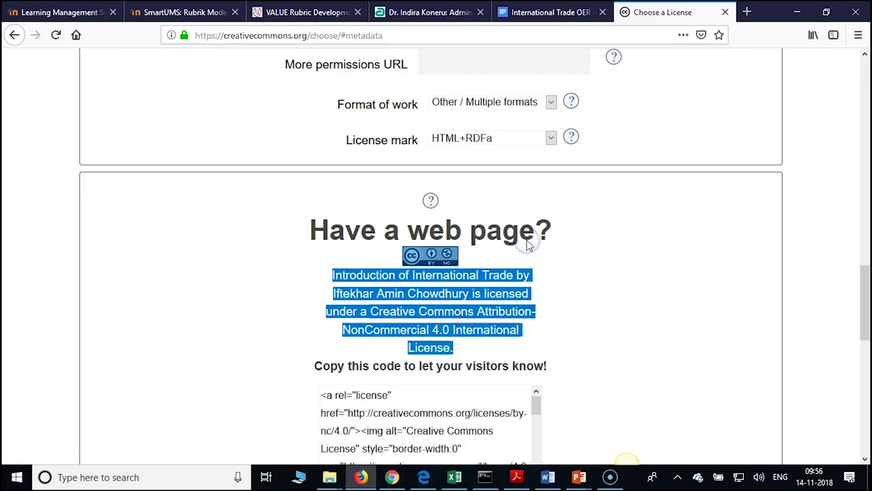
pyautogui.click(579, 477)
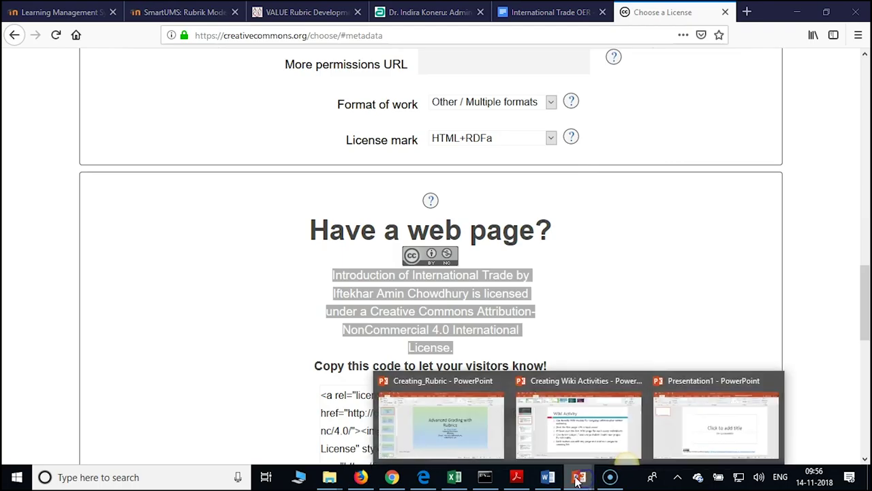
pyautogui.click(716, 432)
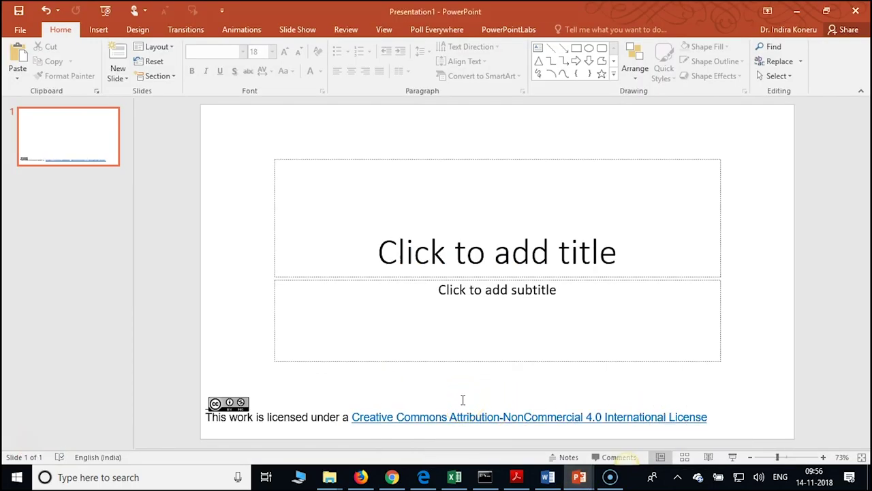
# Replace the old license line with the pasted attribution, moved to the slide's bottom
pyautogui.hotkey('ctrl', 'z')
pyautogui.hotkey('ctrl', 'z')
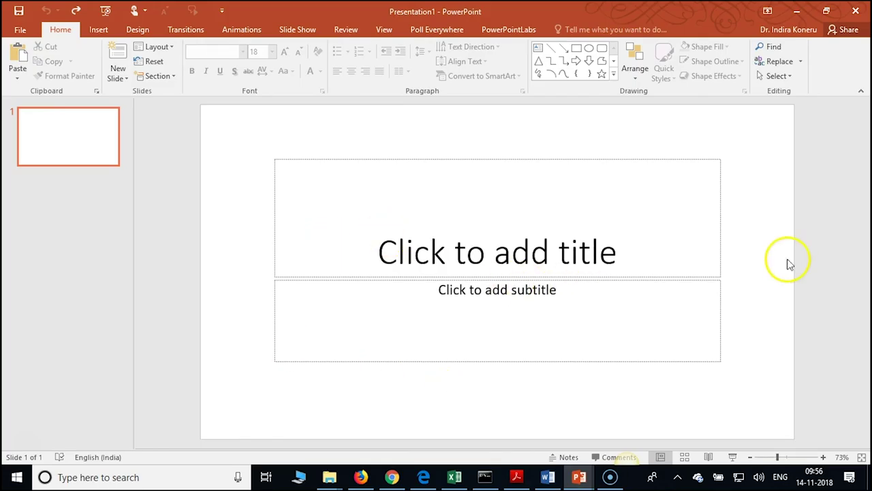
pyautogui.hotkey('ctrl', 'v')
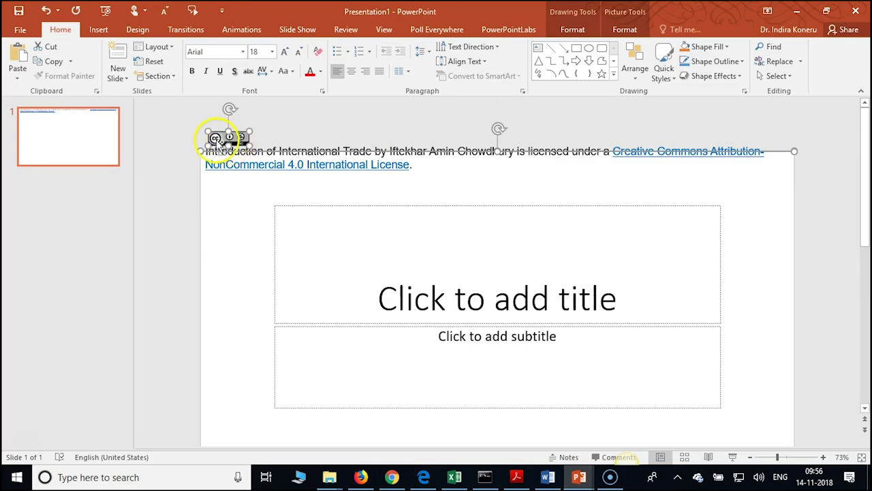
pyautogui.moveTo(215, 139); pyautogui.dragTo(216, 403)
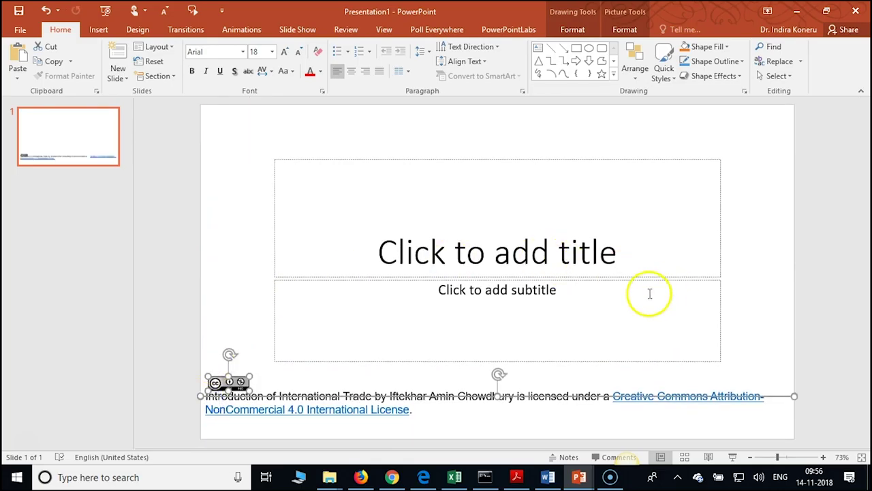
pyautogui.click(750, 298)
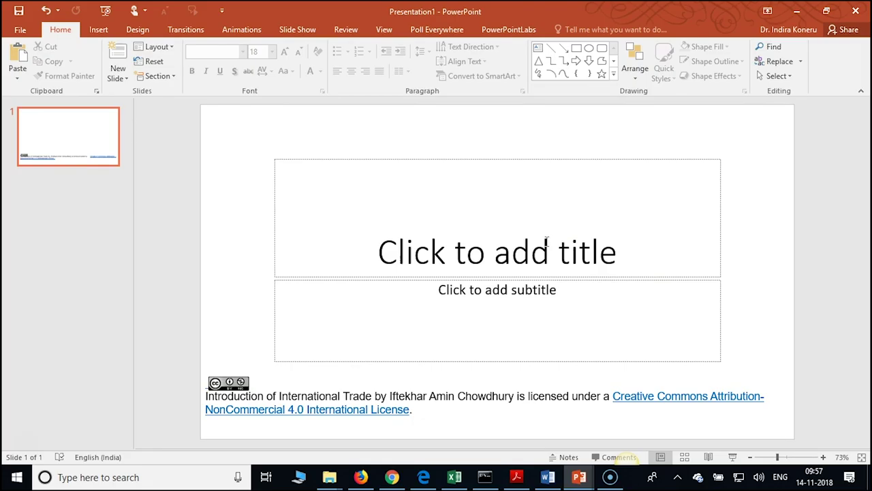
# Title the slide 'Introduction of International Trade'
pyautogui.click(546, 240)
pyautogui.write('In')
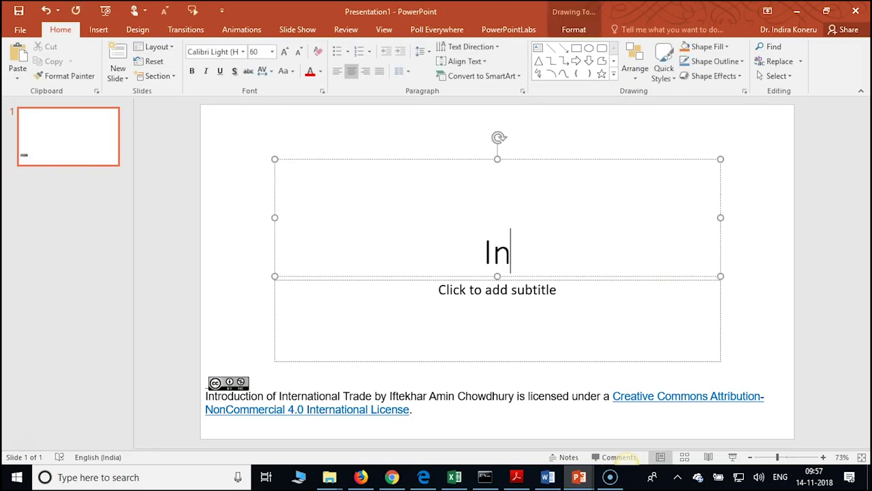
pyautogui.write('troduction ')
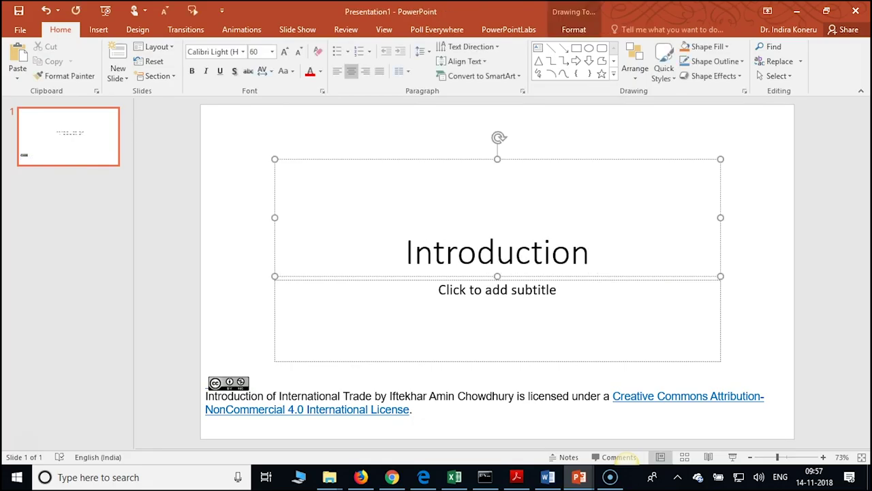
pyautogui.write('of ')
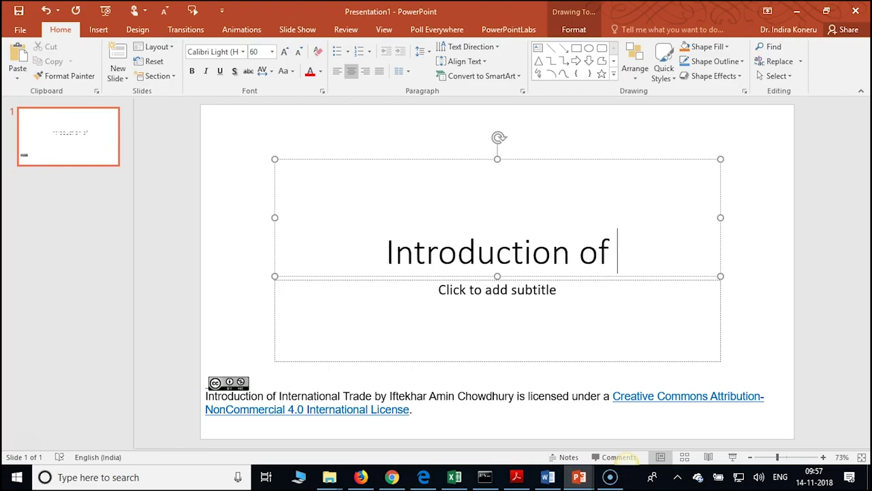
pyautogui.write('Internati')
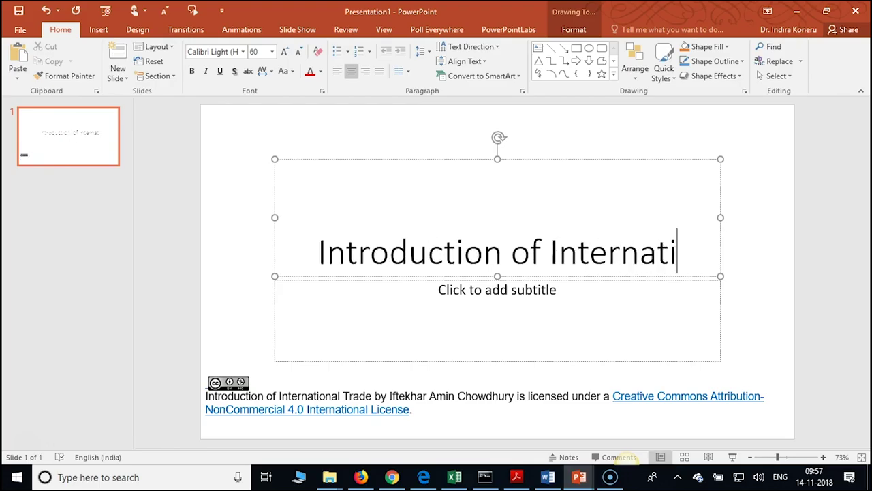
pyautogui.write('onal Trade')
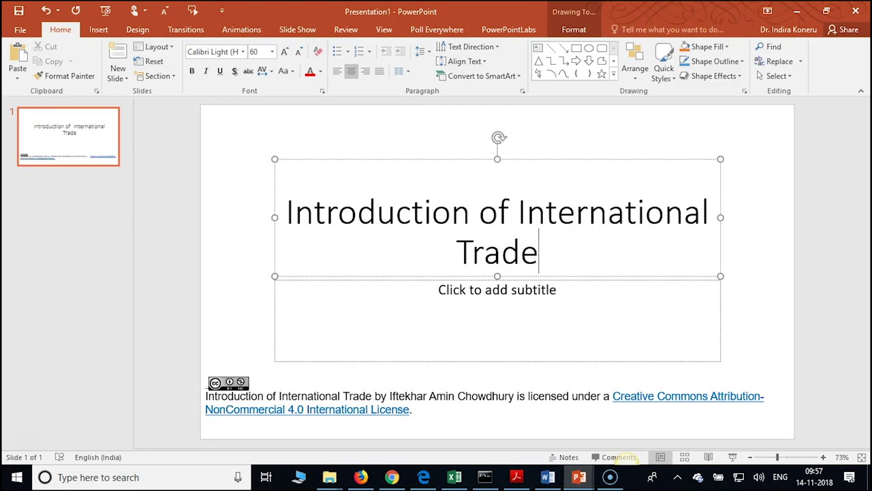
pyautogui.click(789, 208)
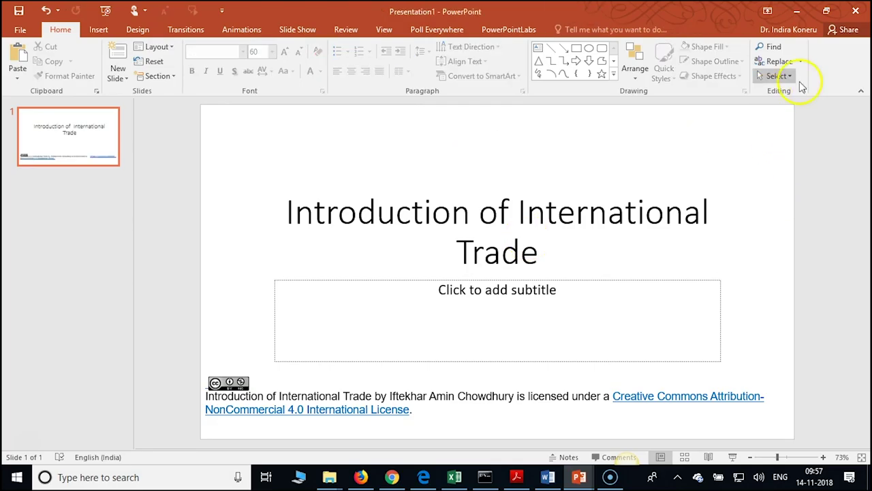
# Minimize all open windows to reach the desktop, then open Chrome on a new tab
pyautogui.click(804, 10)
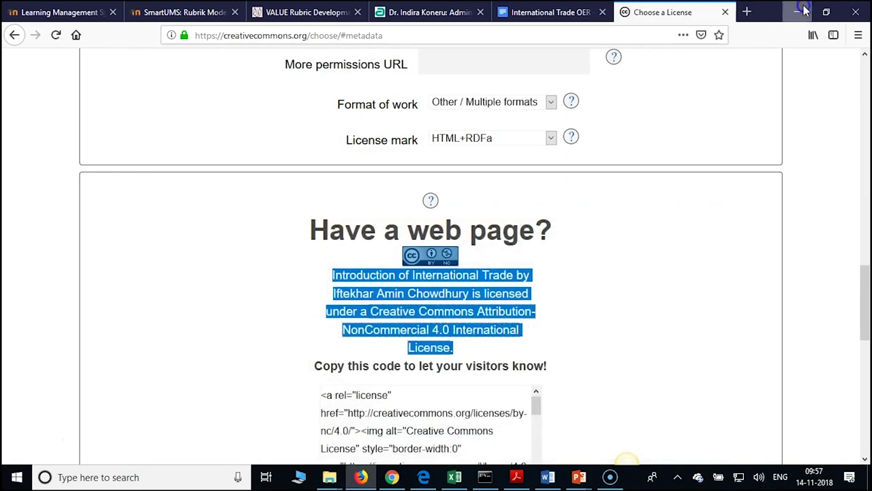
pyautogui.click(804, 10)
pyautogui.click(804, 10)
pyautogui.click(804, 11)
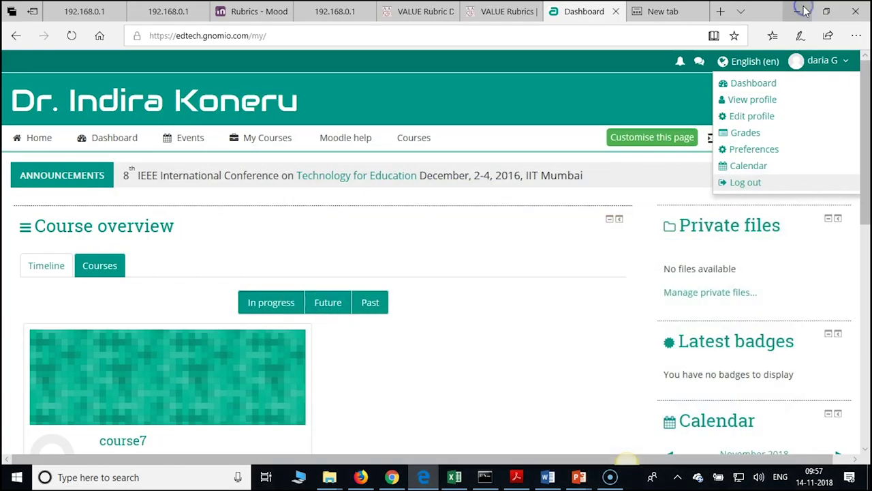
pyautogui.click(804, 10)
pyautogui.click(804, 10)
pyautogui.click(804, 10)
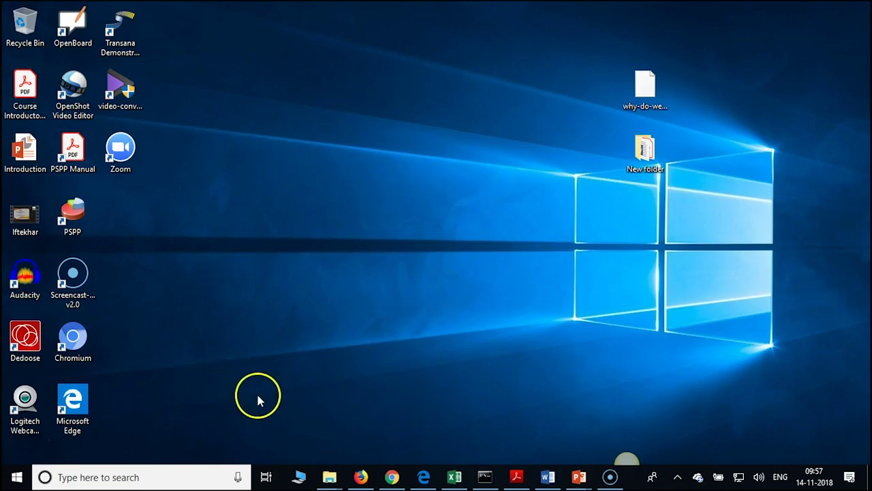
pyautogui.click(394, 477)
pyautogui.click(743, 12)
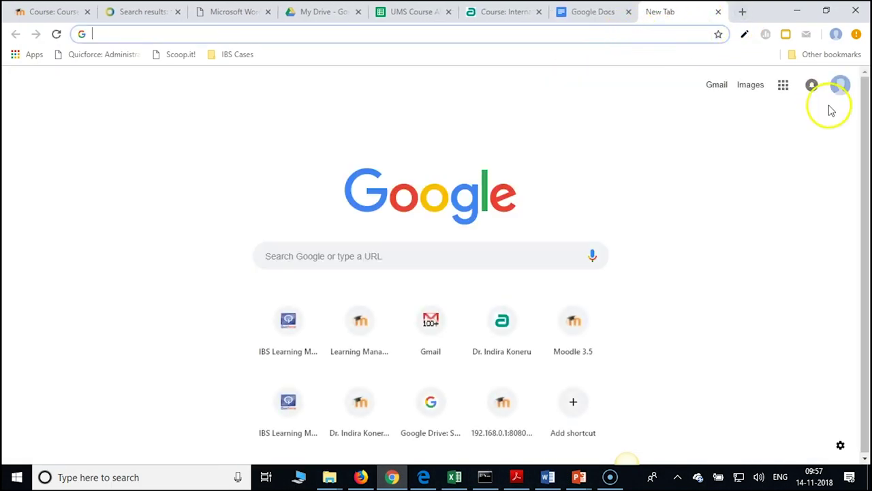
# Go to Google Drive from the apps grid and sign out of the current account
pyautogui.click(782, 85)
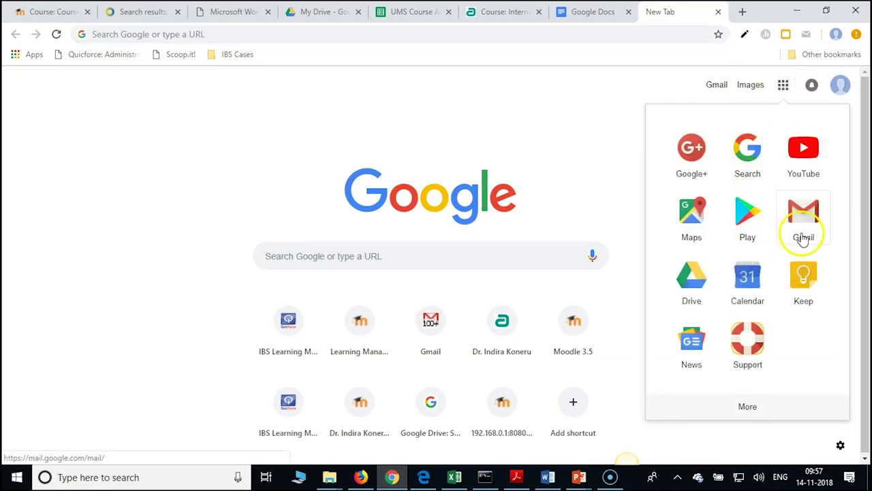
pyautogui.click(694, 276)
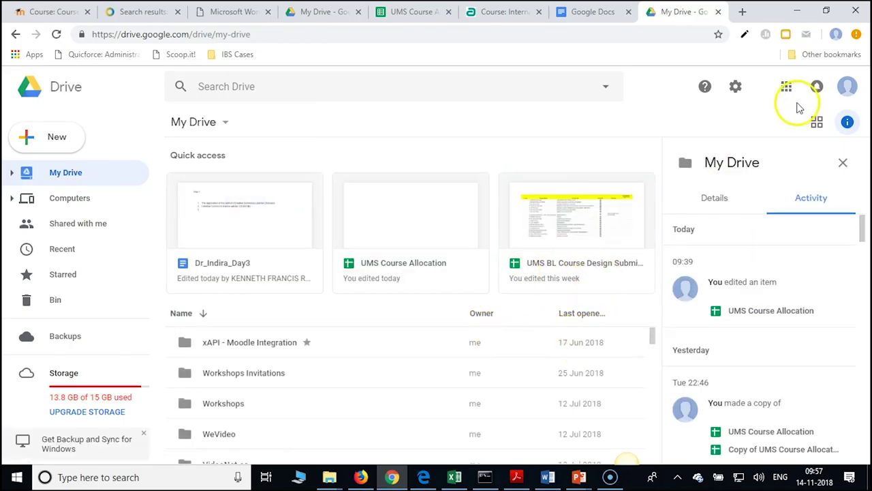
pyautogui.click(847, 89)
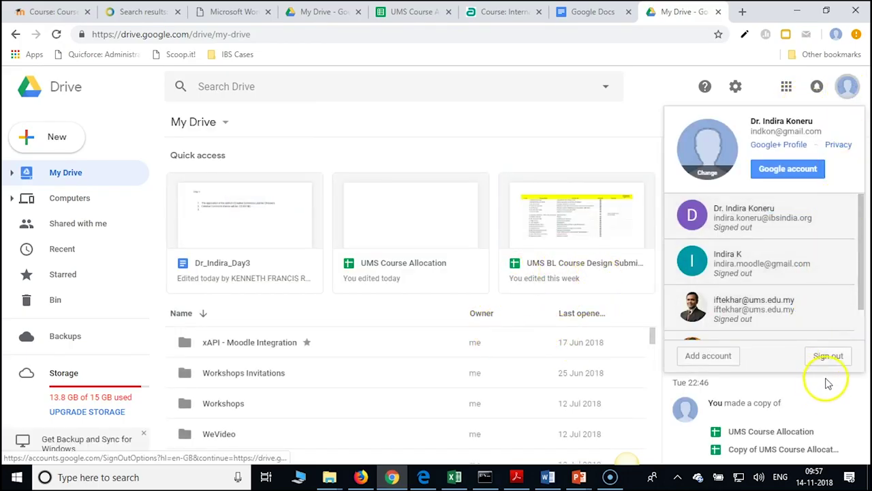
pyautogui.click(829, 356)
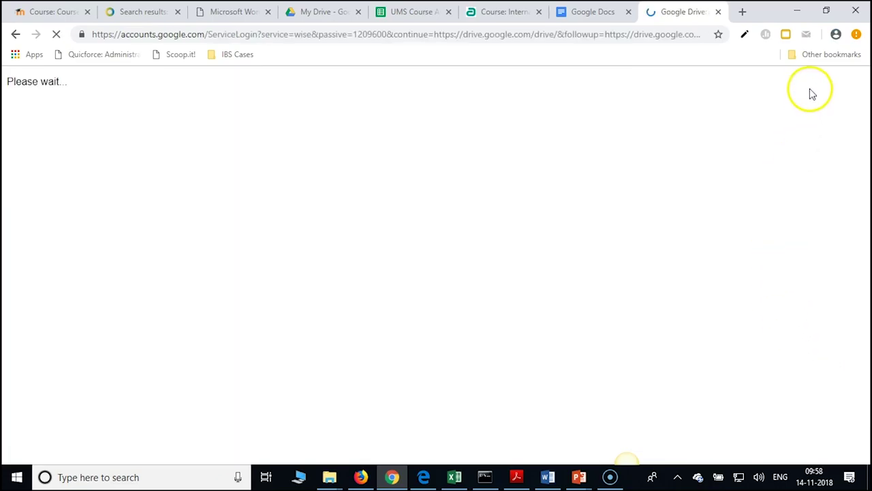
# Sign in with a different Google account by entering its password
pyautogui.click(385, 347)
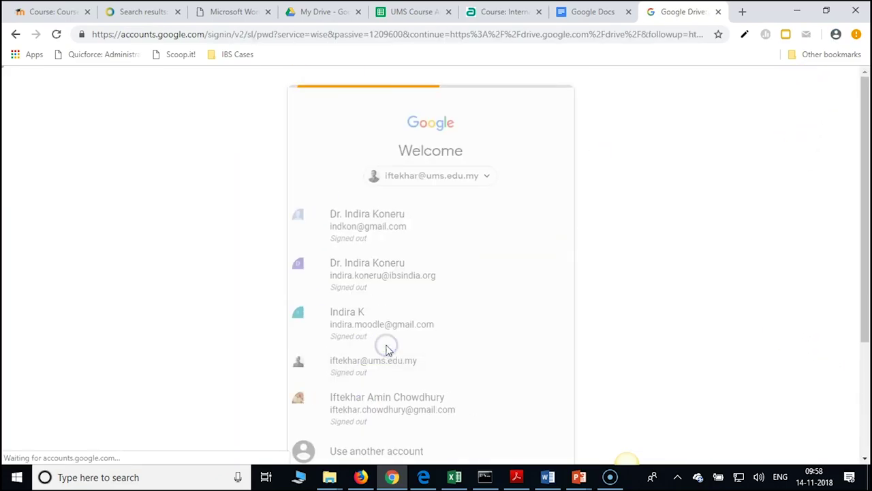
pyautogui.click(490, 197)
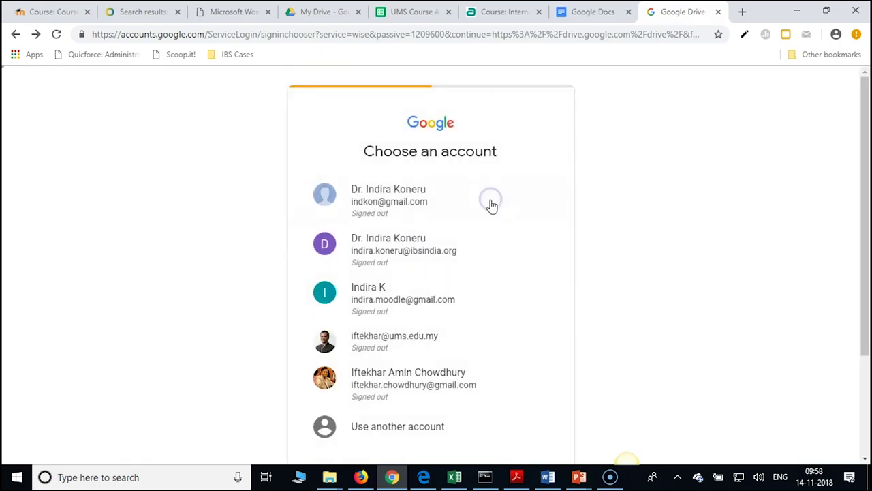
pyautogui.click(396, 377)
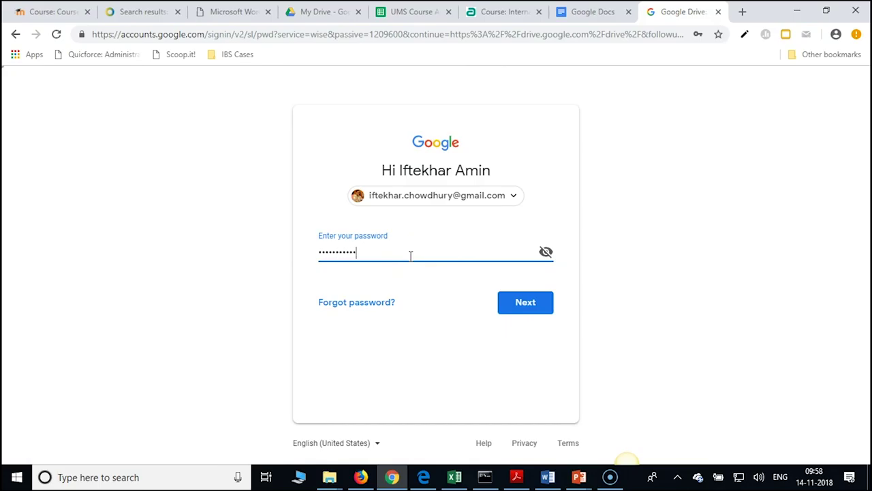
pyautogui.click(514, 298)
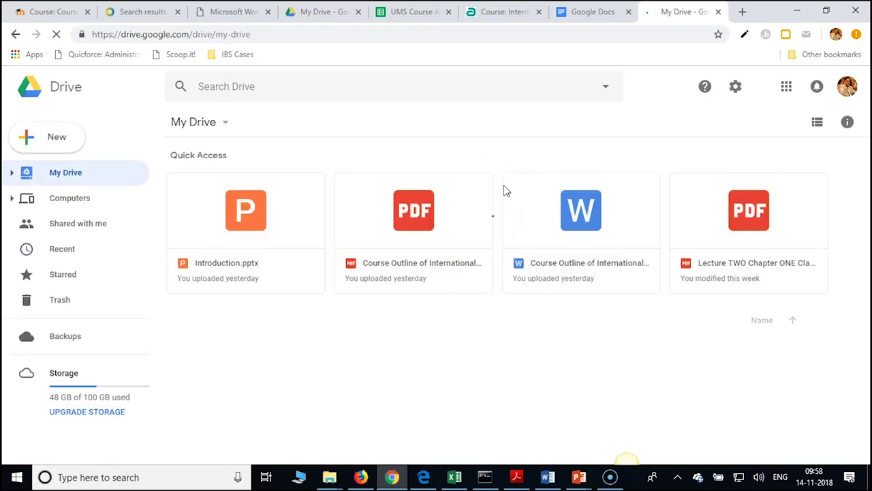
# Navigate BL Development Workshop > Course Materials > Class Lecture Slides > Chapter ONE Second Class
pyautogui.doubleClick(502, 357)
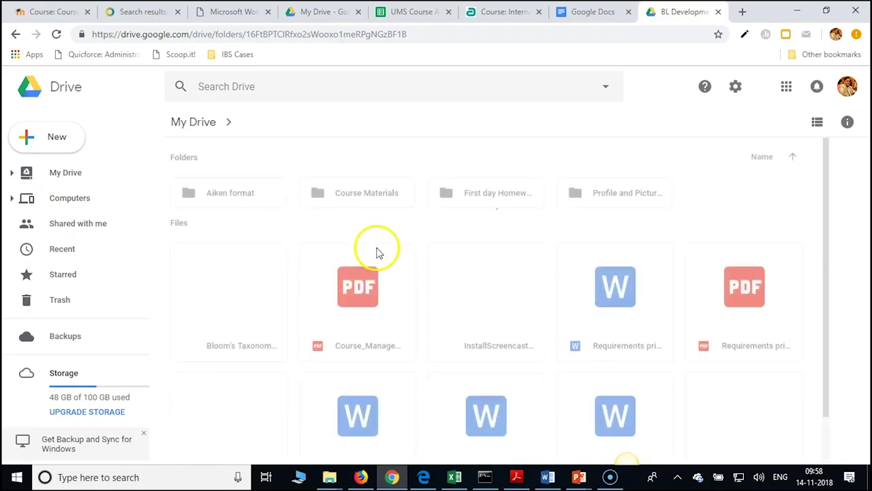
pyautogui.doubleClick(351, 198)
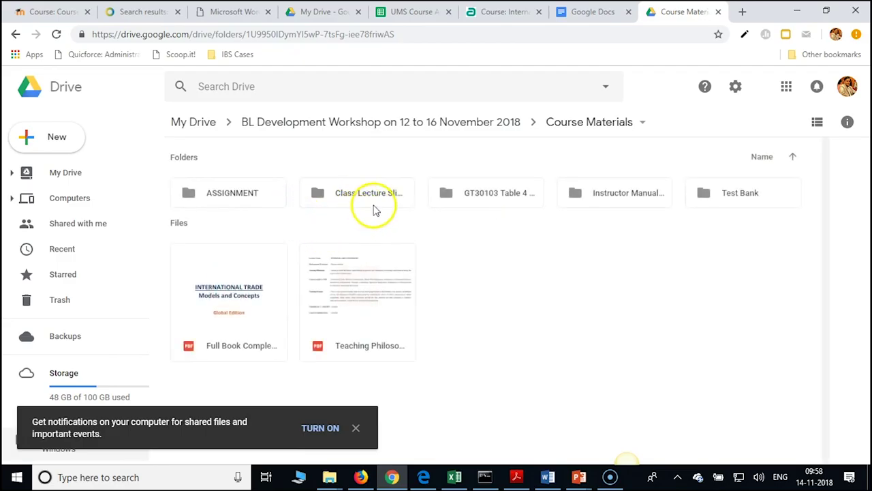
pyautogui.doubleClick(392, 198)
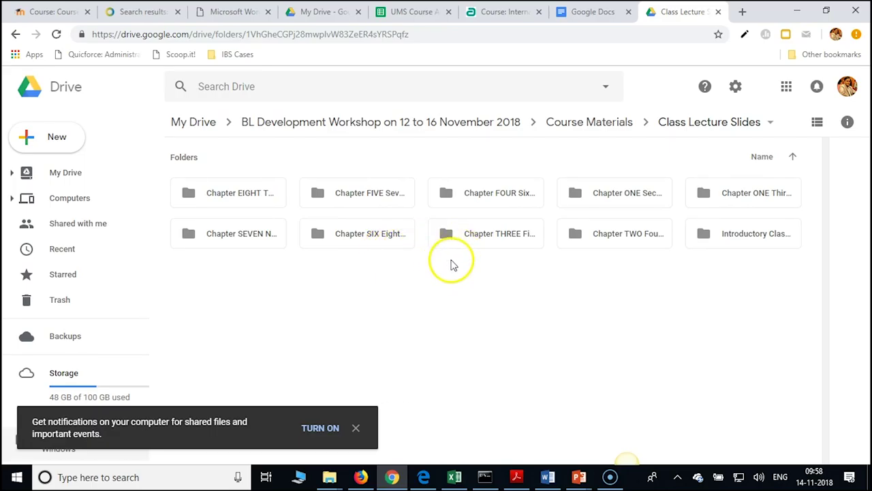
pyautogui.doubleClick(642, 196)
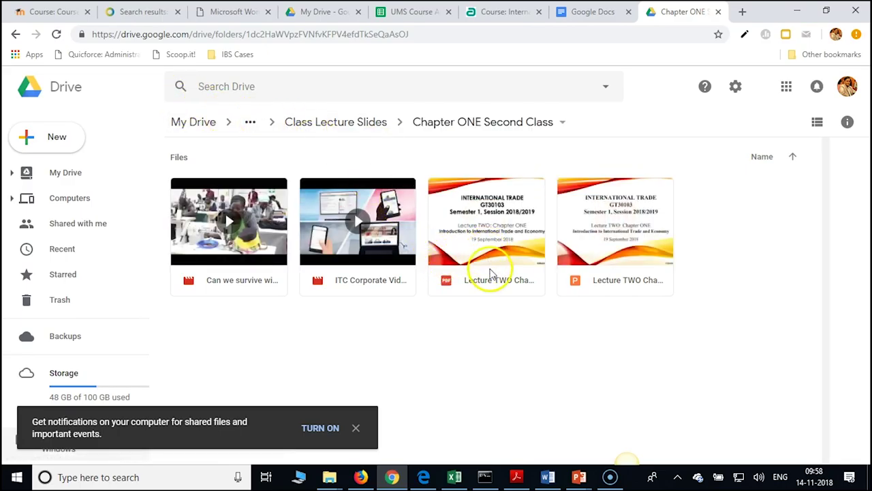
# Download the Lecture TWO .pptx, show it in its folder, then close Explorer and hide the browser
pyautogui.click(576, 279)
pyautogui.rightClick(577, 280)
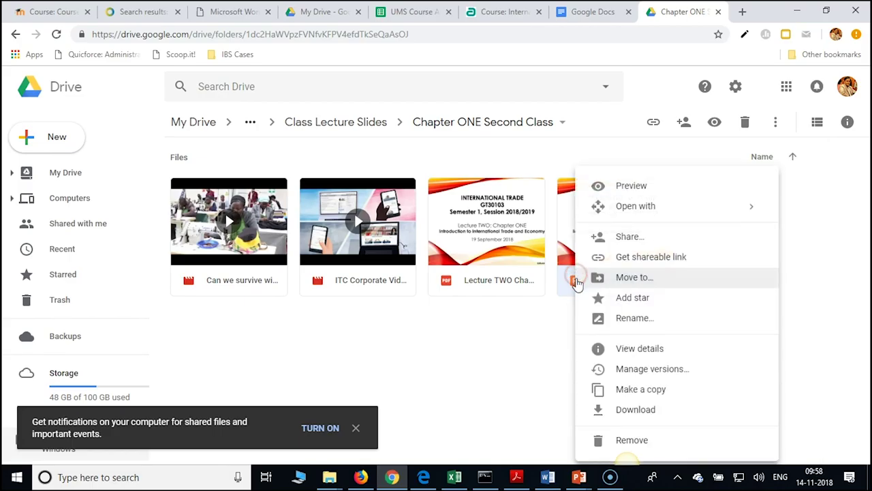
pyautogui.click(629, 412)
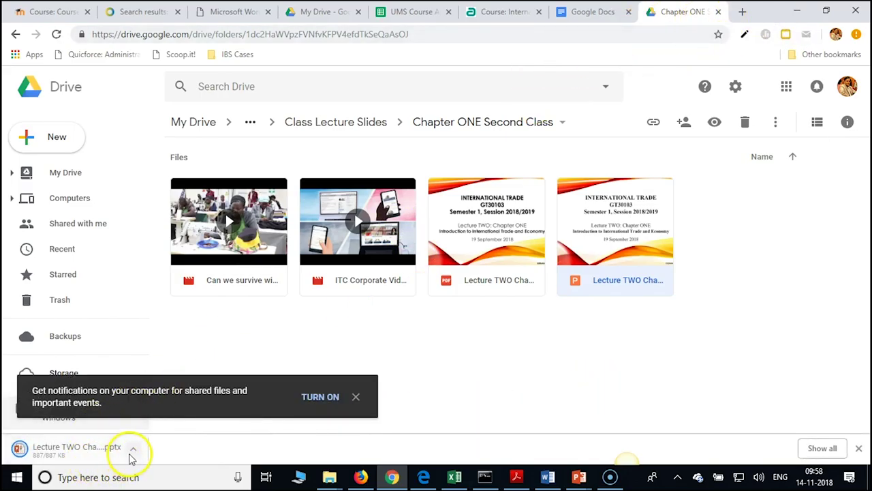
pyautogui.click(133, 448)
pyautogui.click(167, 406)
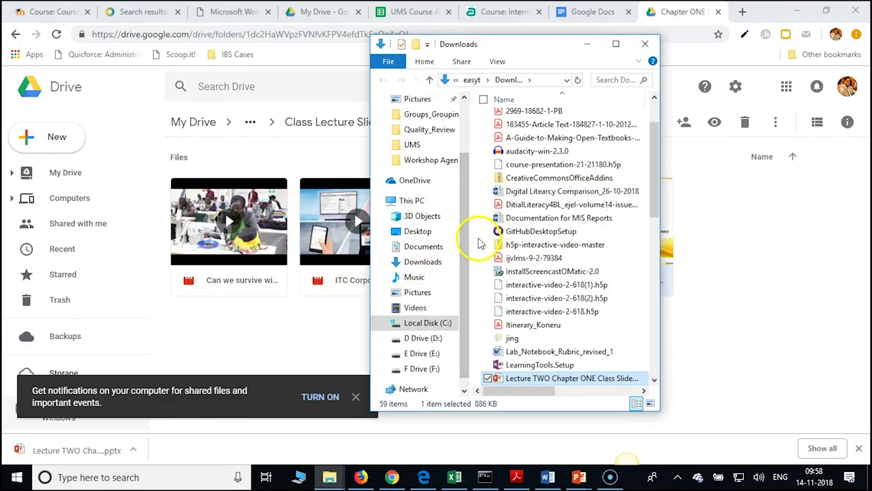
pyautogui.click(645, 44)
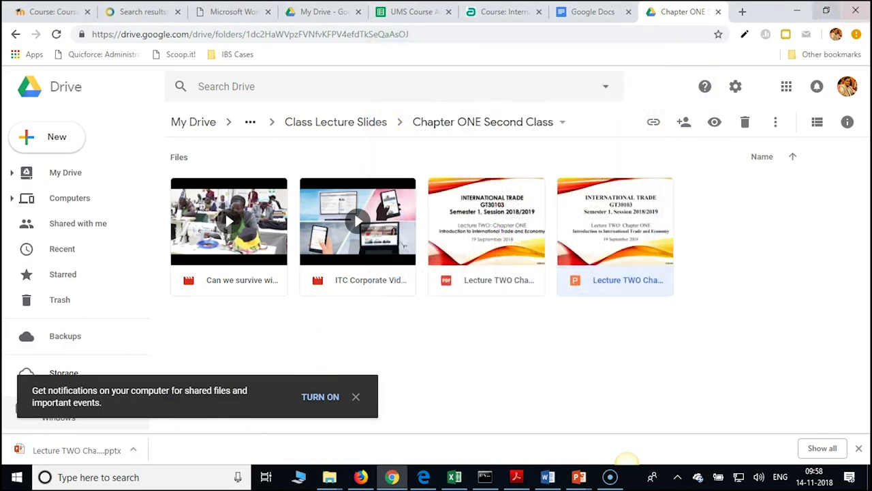
pyautogui.click(795, 11)
# Paste the downloaded deck onto the desktop and try opening it, declining the repair
pyautogui.rightClick(392, 146)
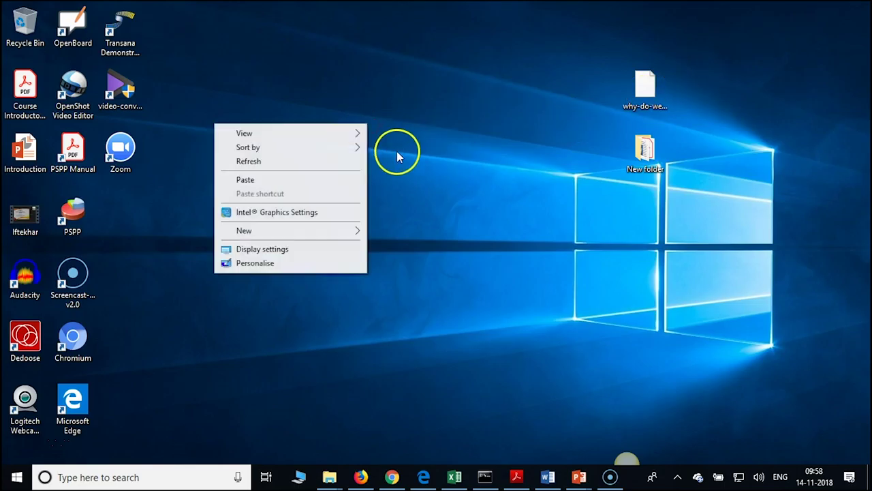
pyautogui.click(266, 180)
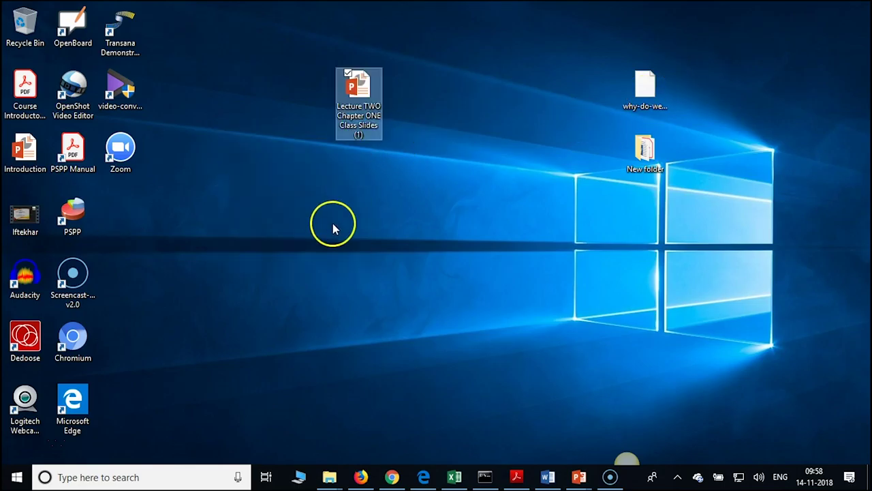
pyautogui.doubleClick(368, 109)
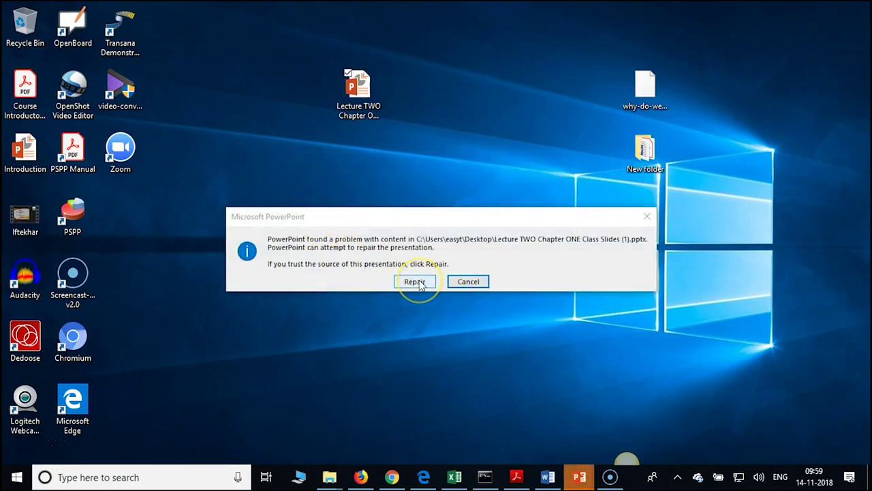
pyautogui.click(469, 282)
# Rename the desktop deck to 'Lecture Two'
pyautogui.doubleClick(375, 105)
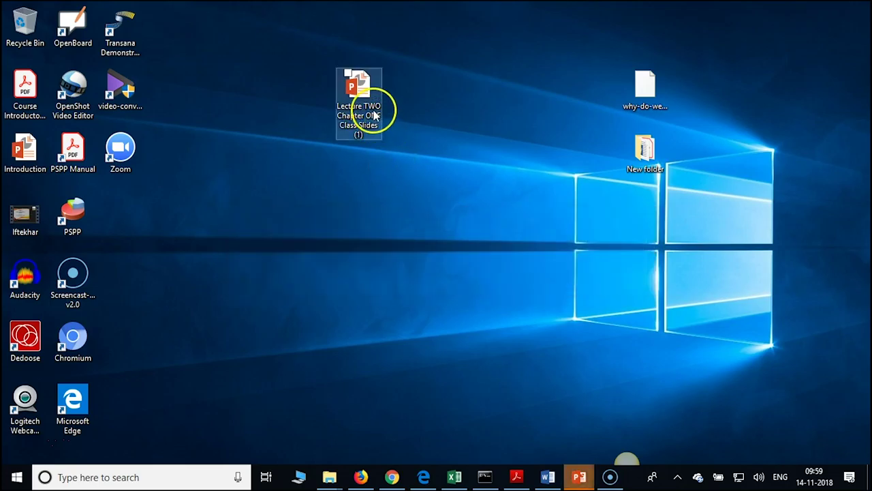
pyautogui.click(373, 115)
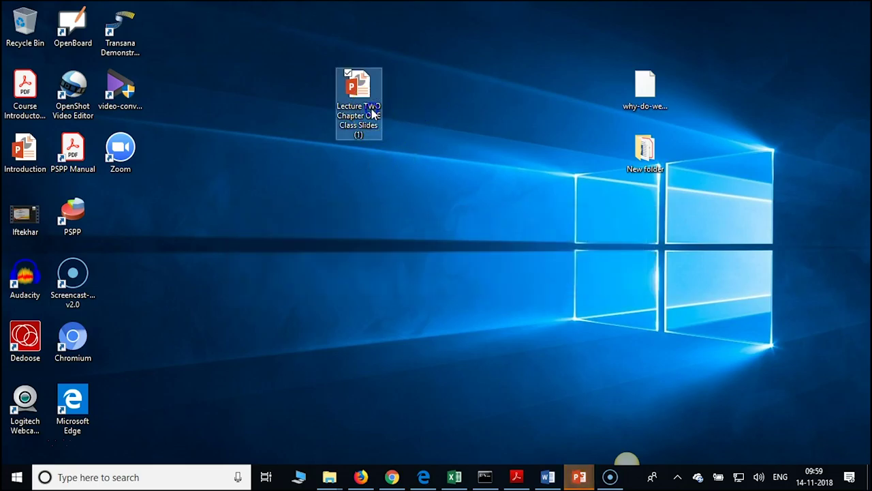
pyautogui.rightClick(373, 114)
pyautogui.click(288, 343)
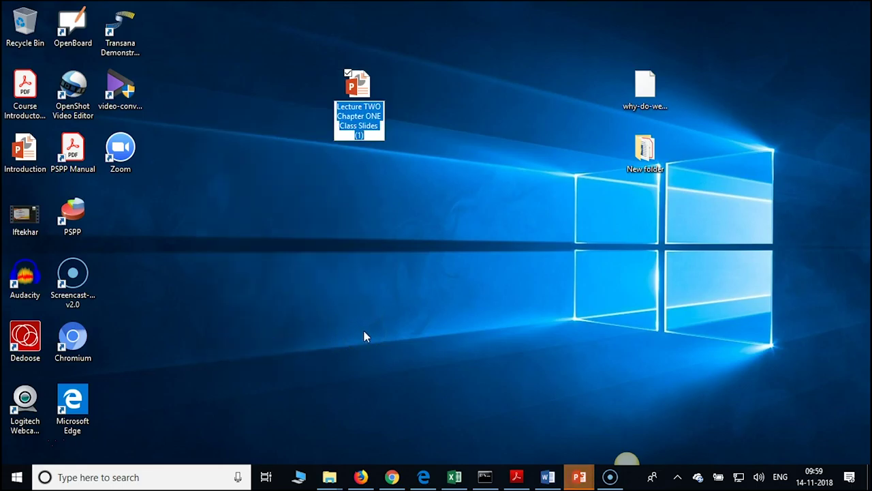
pyautogui.write('Lecture Two')
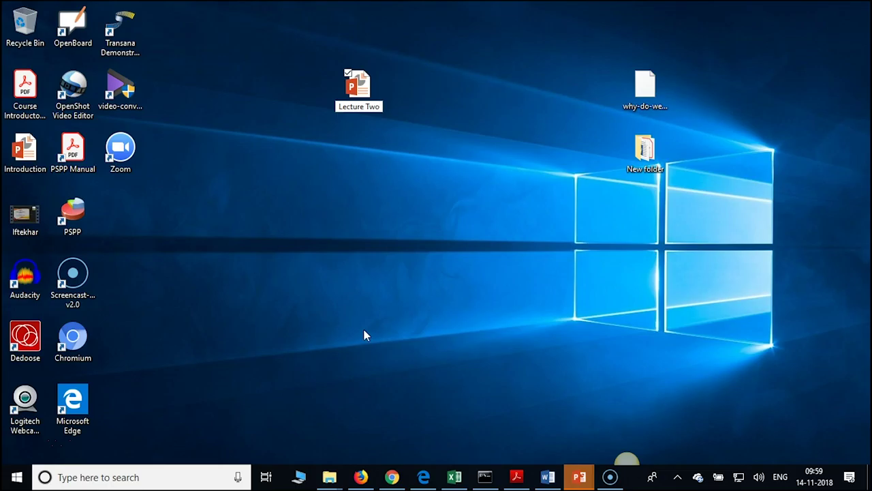
pyautogui.press('Return')
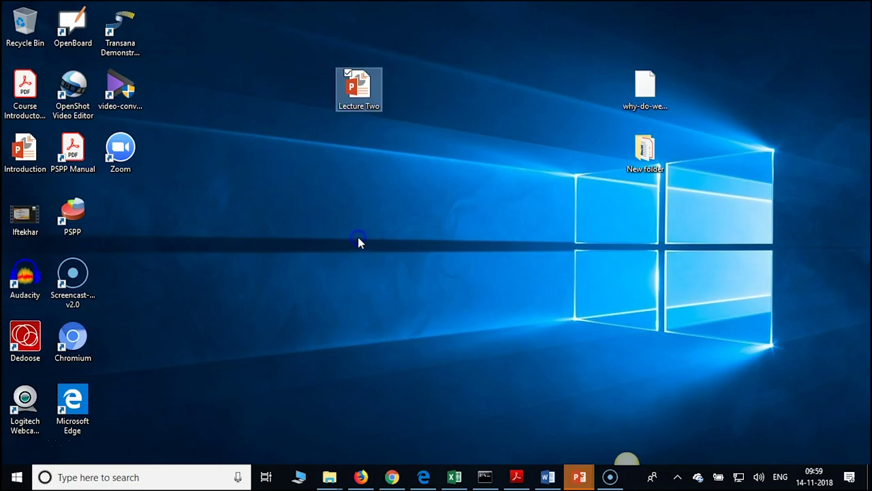
pyautogui.click(366, 155)
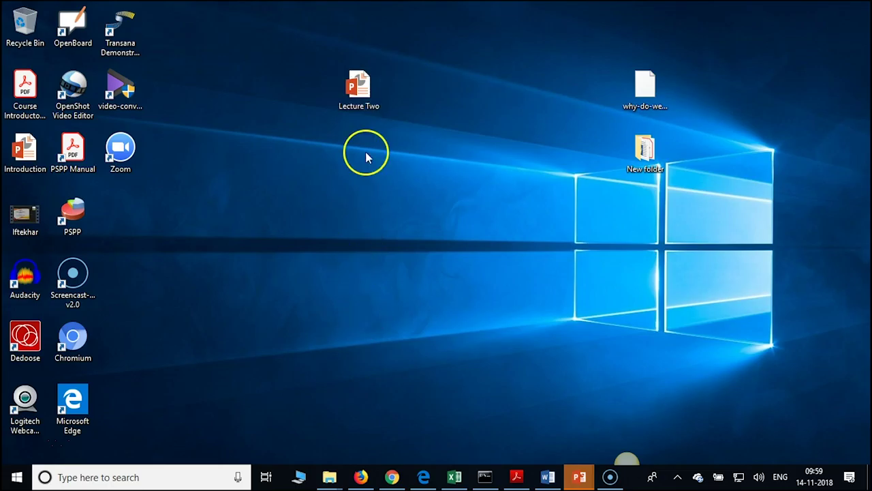
# Open Lecture Two, let PowerPoint attempt a repair, and dismiss the can't-read error
pyautogui.doubleClick(361, 88)
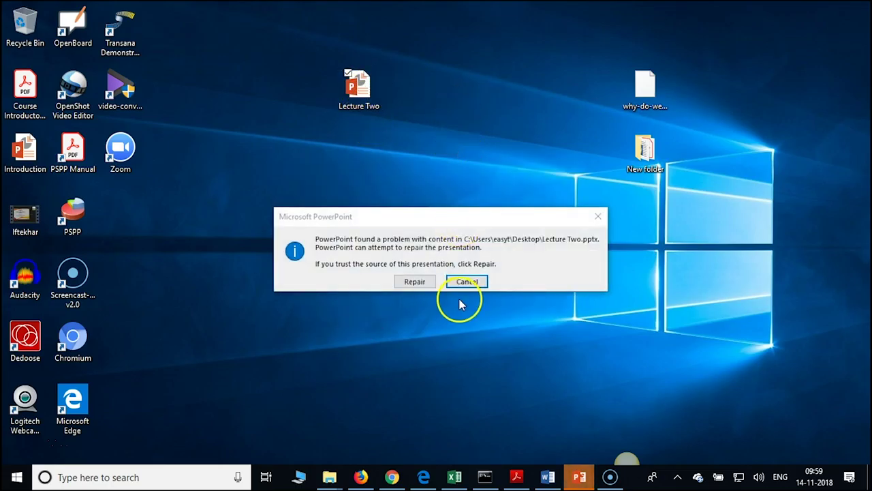
pyautogui.click(428, 283)
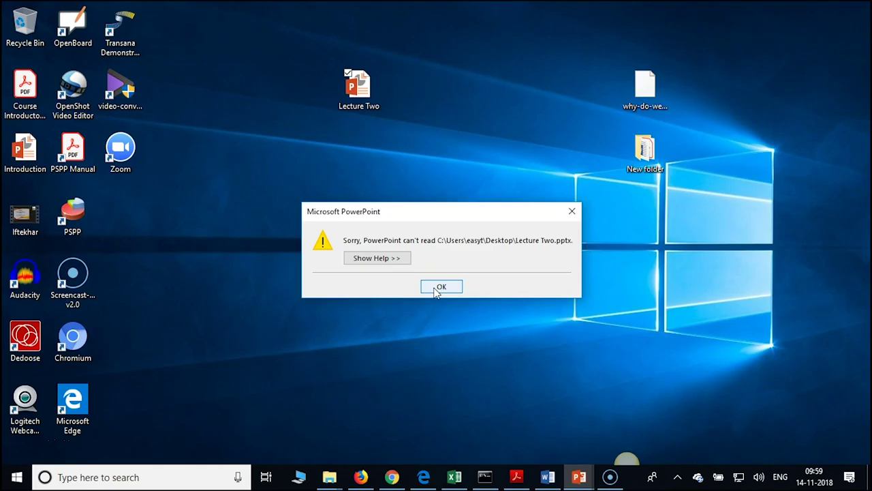
pyautogui.click(436, 289)
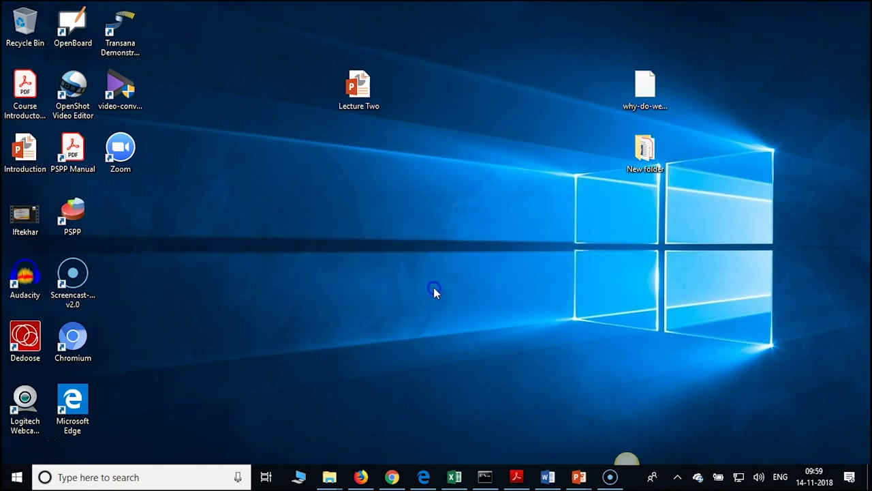
pyautogui.moveTo(579, 477)
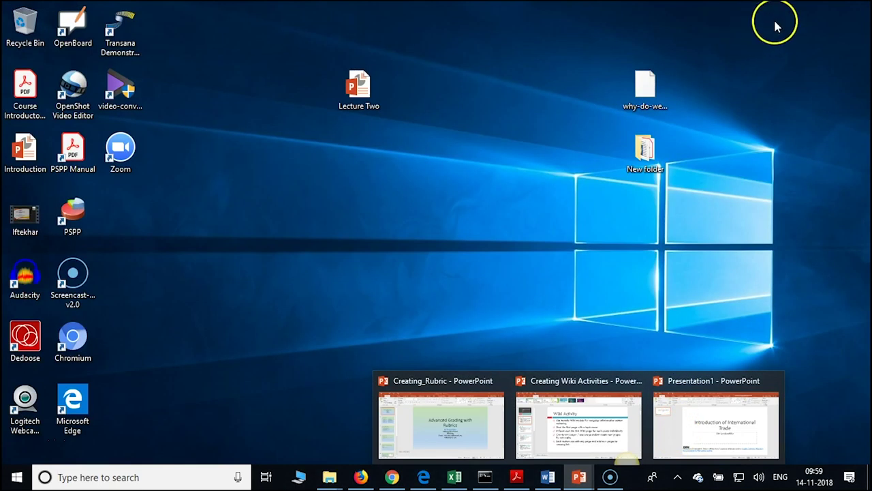
# Retry opening Lecture Two with repair and dismiss the can't-read error again
pyautogui.click(353, 88)
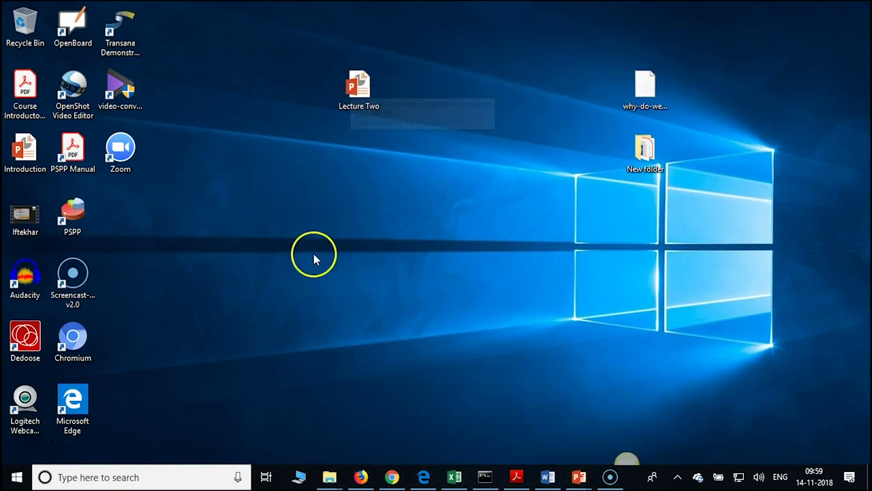
pyautogui.doubleClick(359, 89)
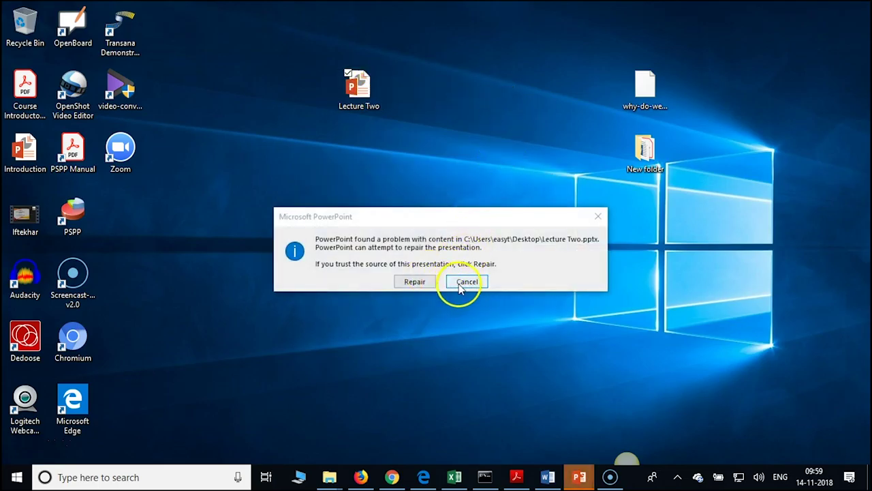
pyautogui.click(414, 282)
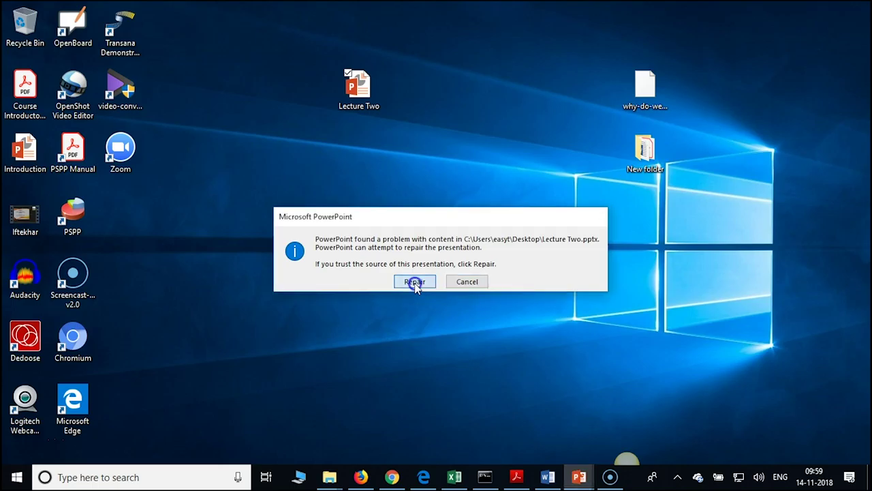
pyautogui.click(443, 286)
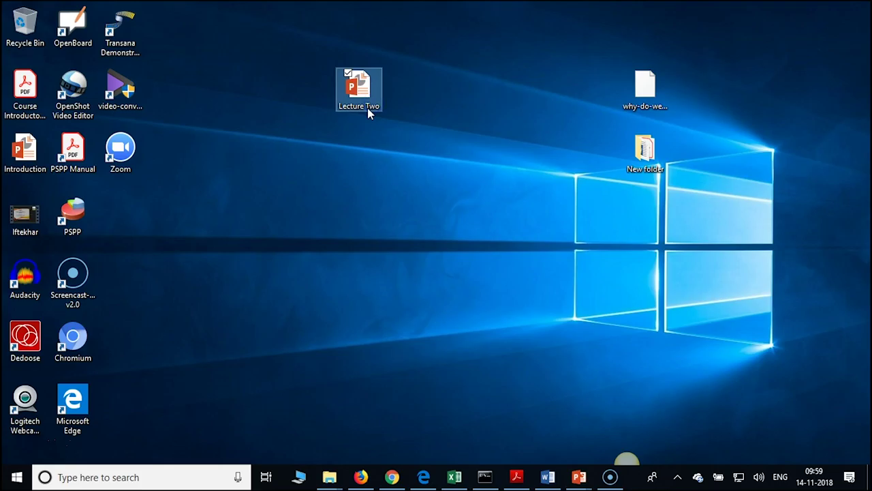
# Permanently delete Lecture Two with Shift+Delete and return to the desktop
pyautogui.hotkey('shift', 'Delete')
pyautogui.press('Return')
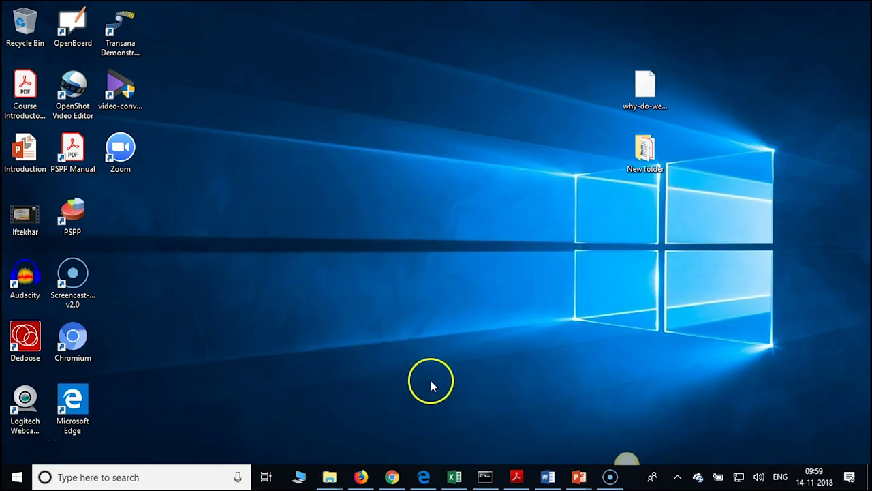
pyautogui.click(393, 479)
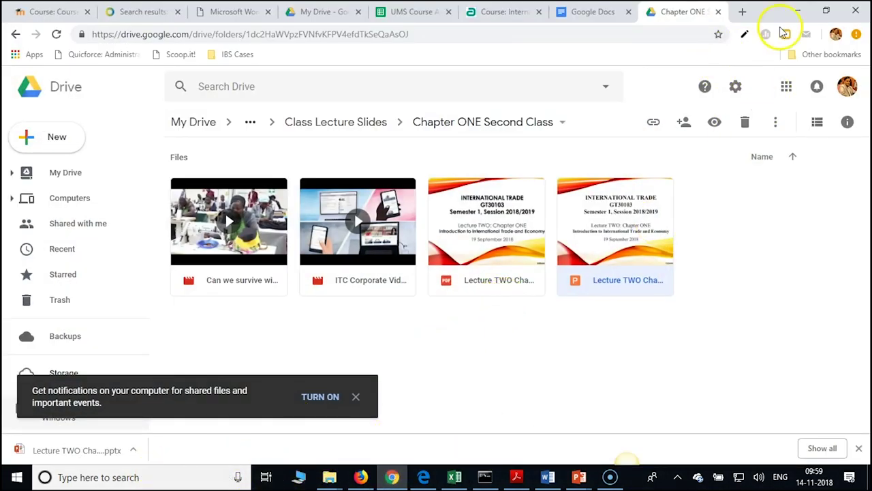
pyautogui.click(794, 10)
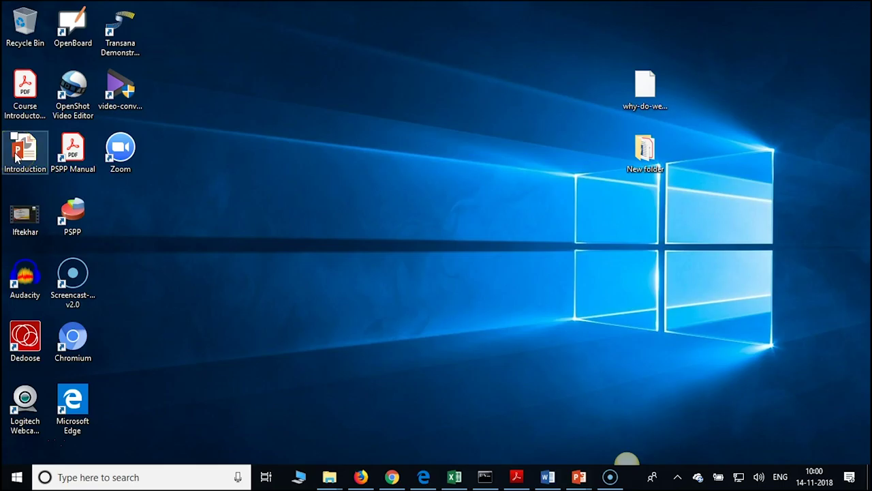
pyautogui.moveTo(327, 482)
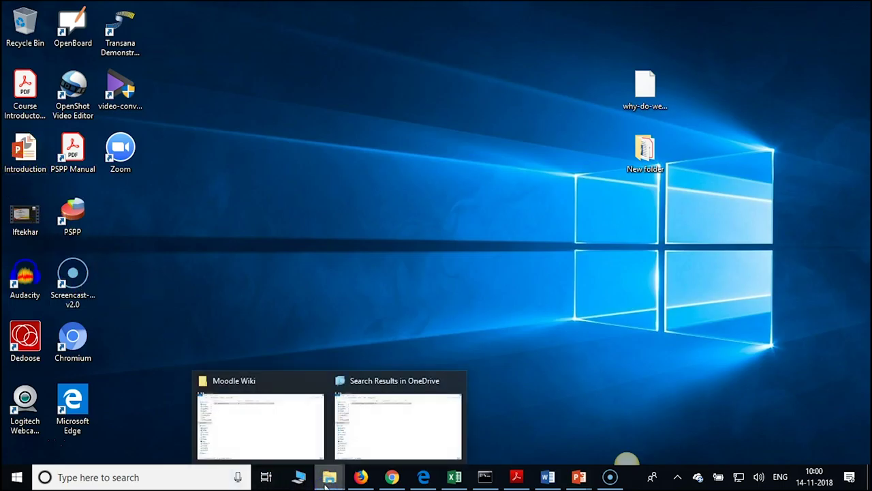
# Open Lecture TWO Chapter ONE Class Slides from Downloads and cancel PowerPoint's repair prompt
pyautogui.click(359, 431)
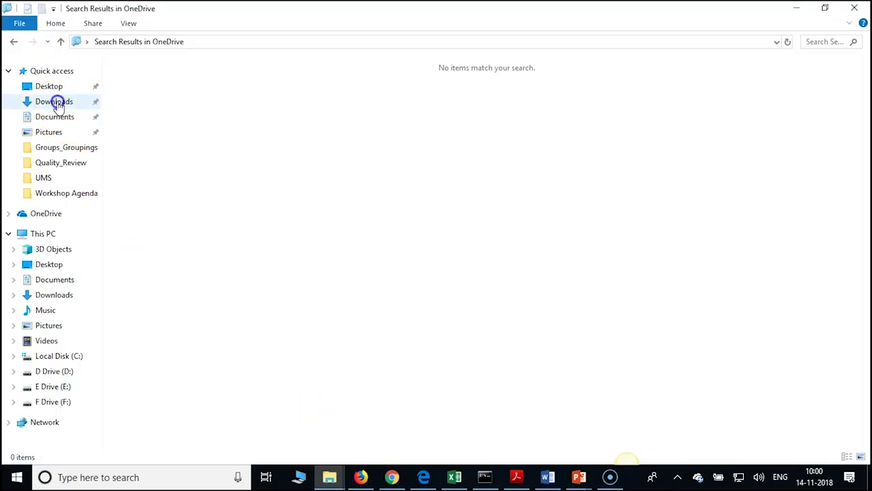
pyautogui.click(54, 102)
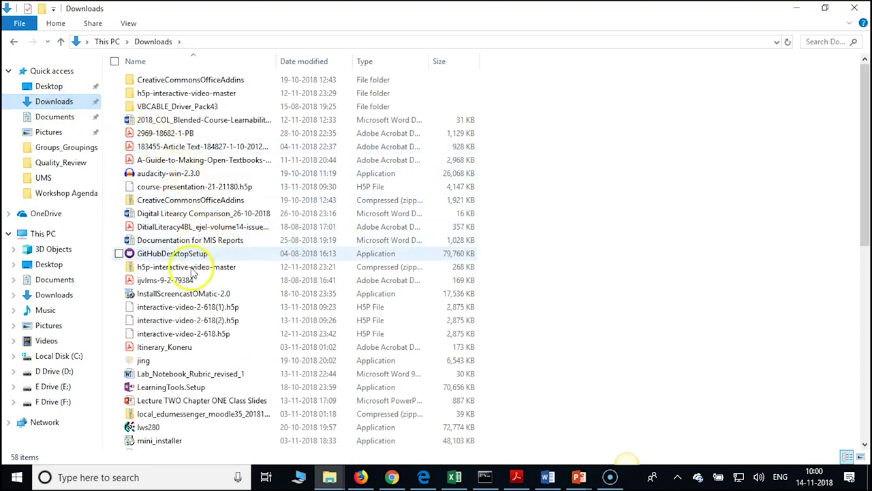
pyautogui.scroll(-3, 190, 287)
pyautogui.scroll(-2, 190, 287)
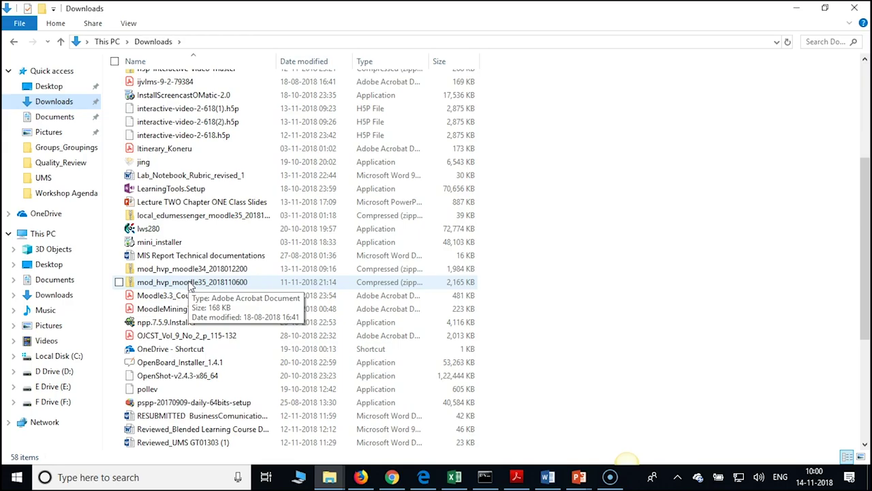
pyautogui.click(186, 202)
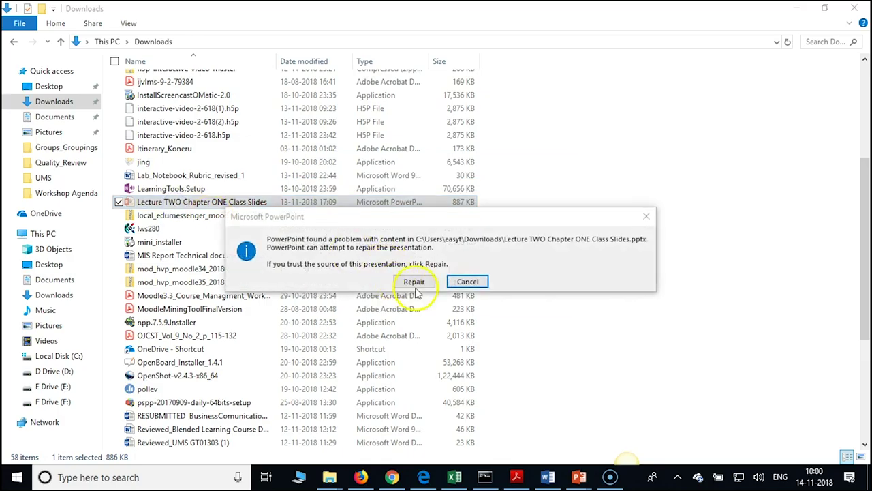
pyautogui.click(467, 282)
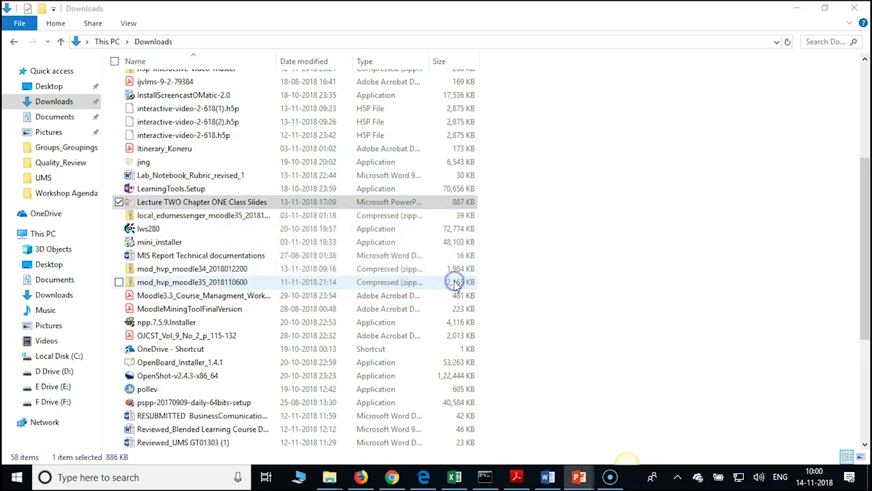
# Minimize the Downloads window and return to Google Drive in Chrome
pyautogui.click(119, 202)
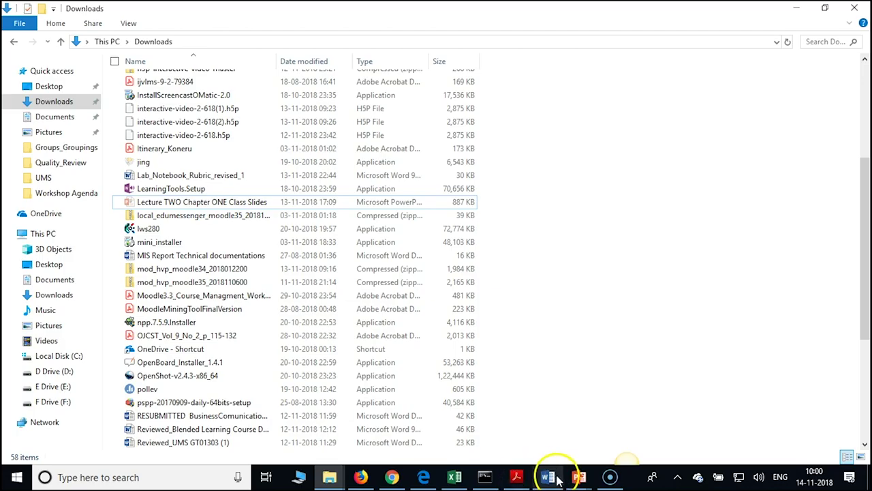
pyautogui.click(797, 11)
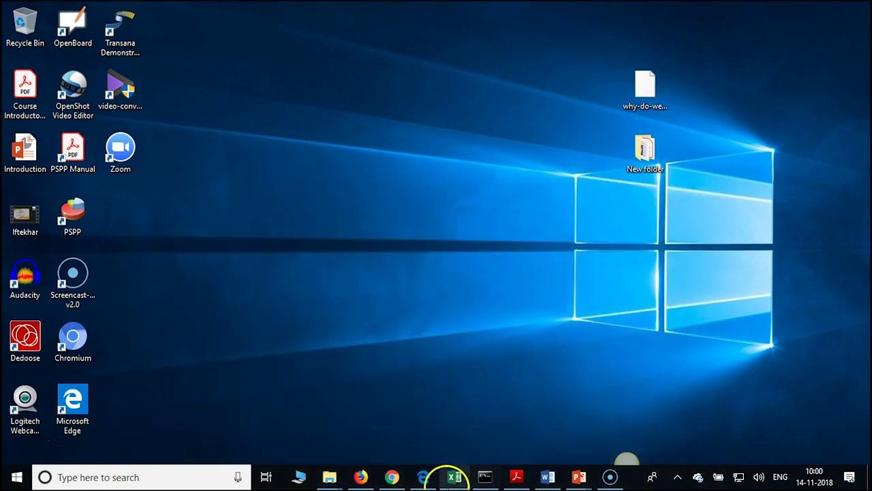
pyautogui.click(391, 478)
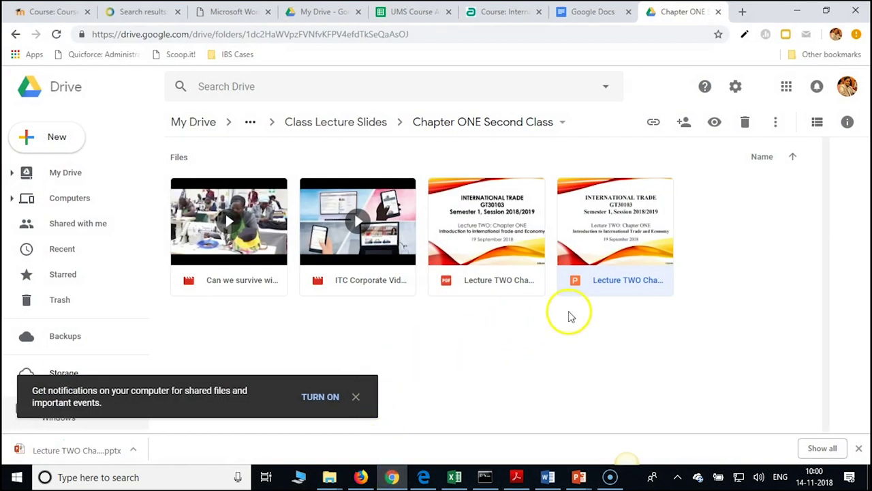
# From Class Lecture Slides, open Chapter ONE Third Class and download the Lecture THREE PPTX file
pyautogui.click(306, 121)
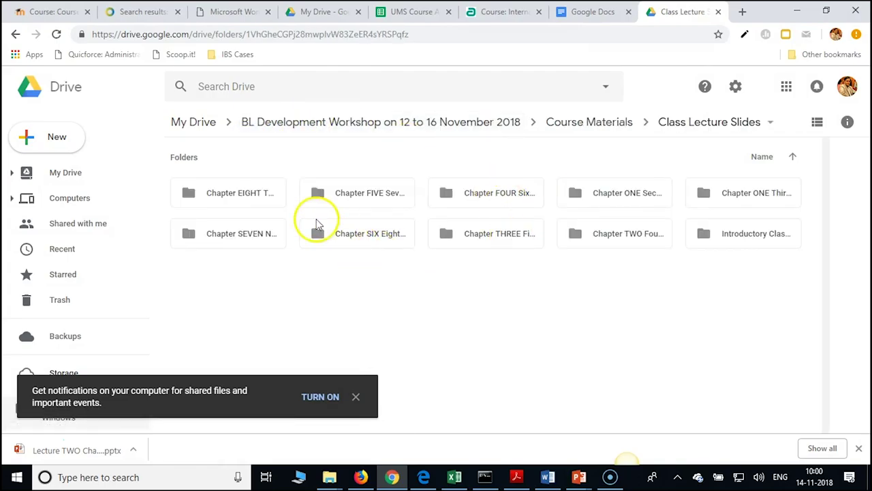
pyautogui.doubleClick(744, 194)
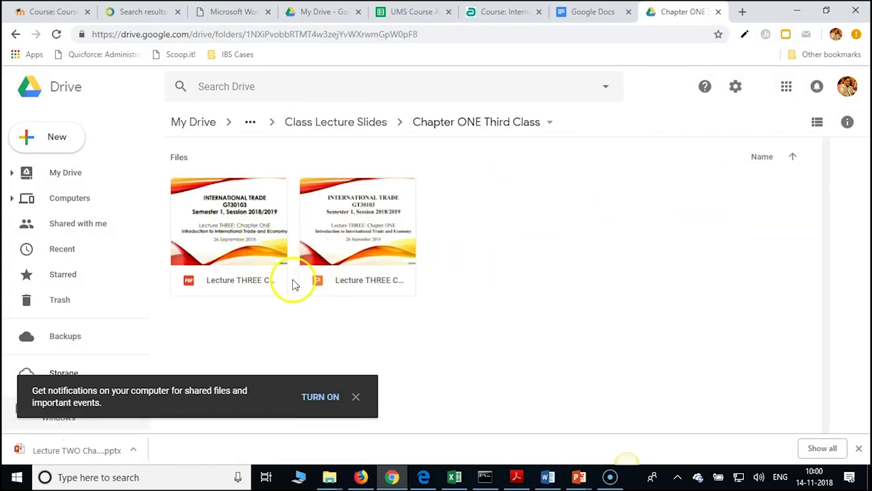
pyautogui.click(326, 289)
pyautogui.rightClick(328, 287)
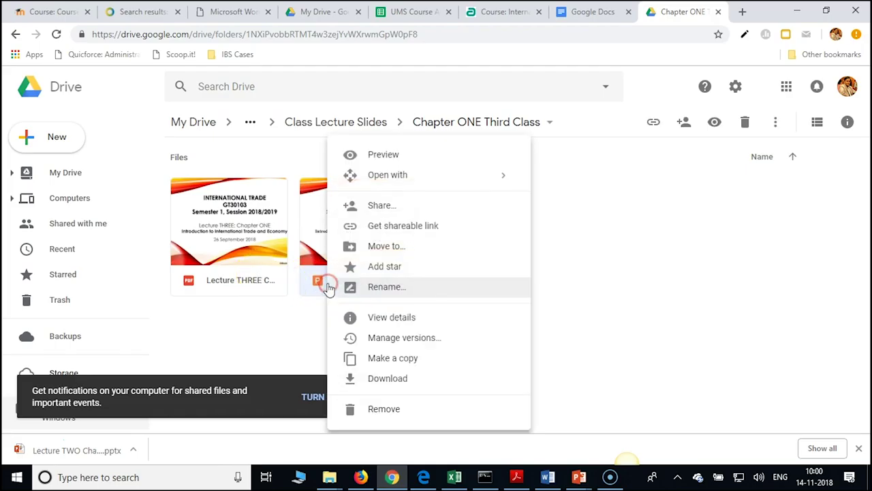
pyautogui.click(389, 379)
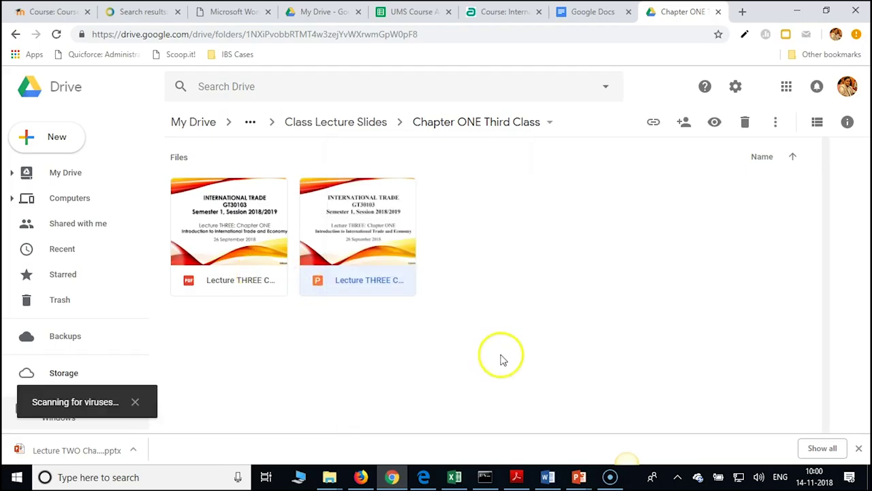
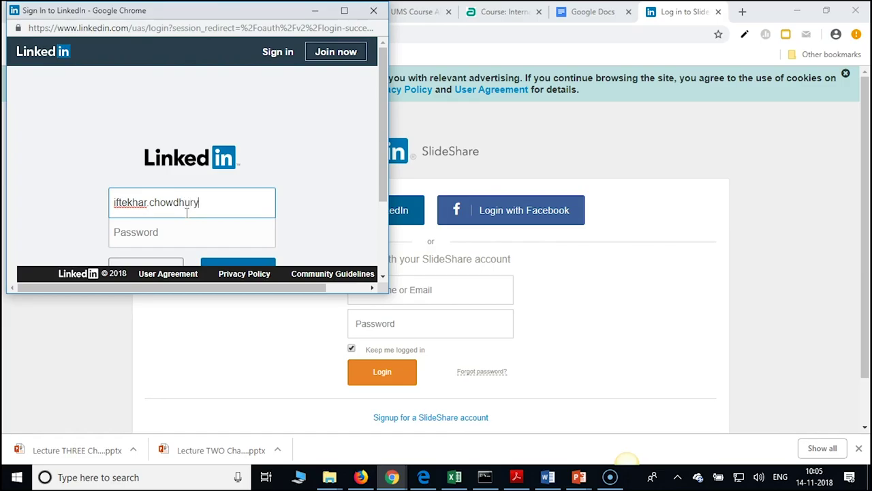
# Sign in to SlideShare through LinkedIn with the account e-mail and password
pyautogui.write('@gmail.com')
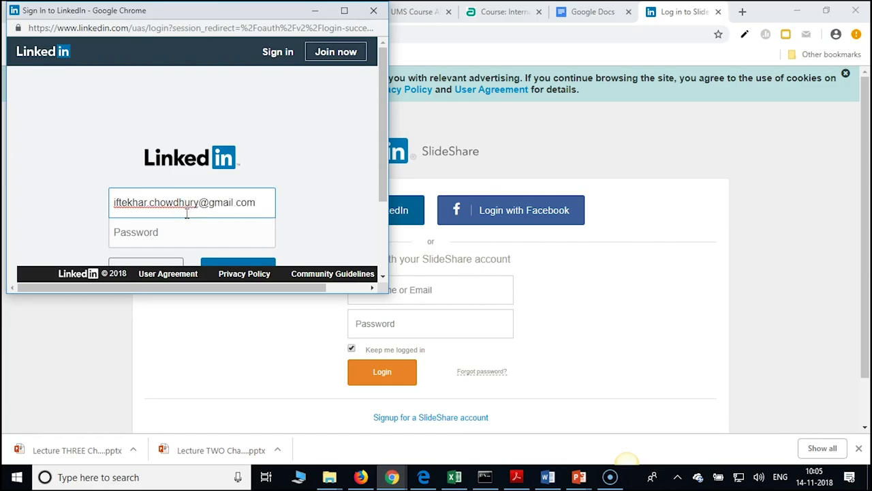
pyautogui.click(189, 234)
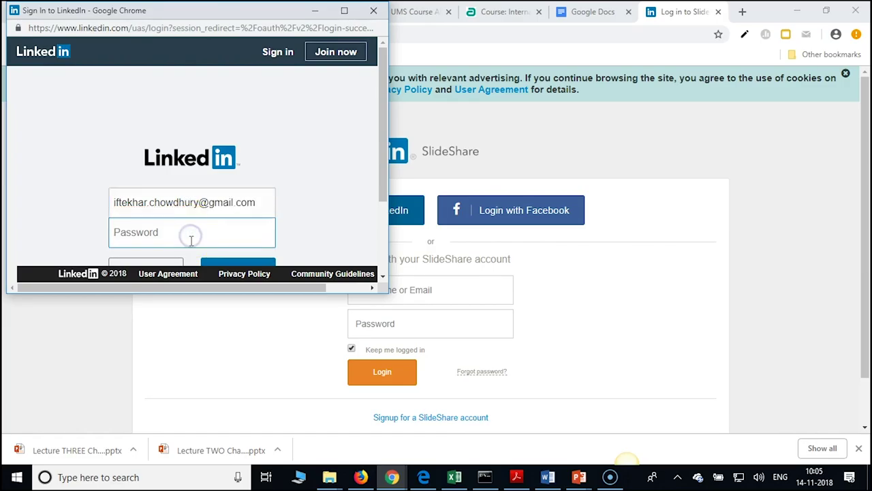
pyautogui.write('•••••••')
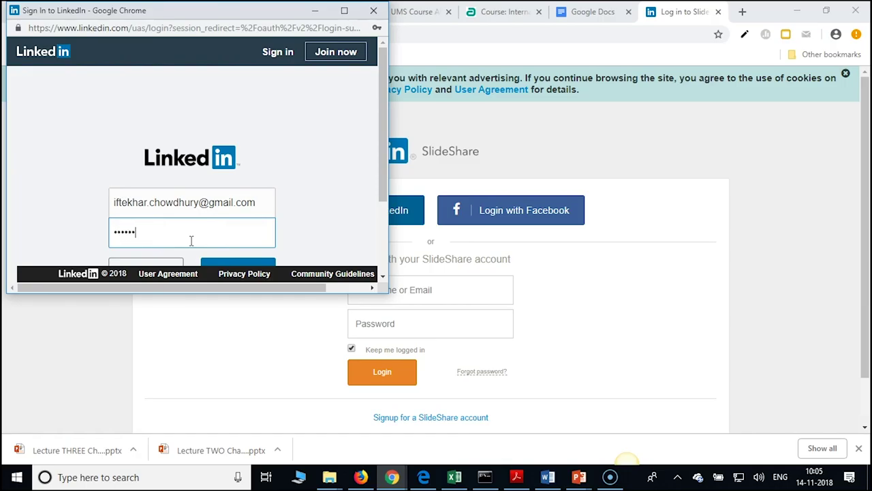
pyautogui.write('••••••')
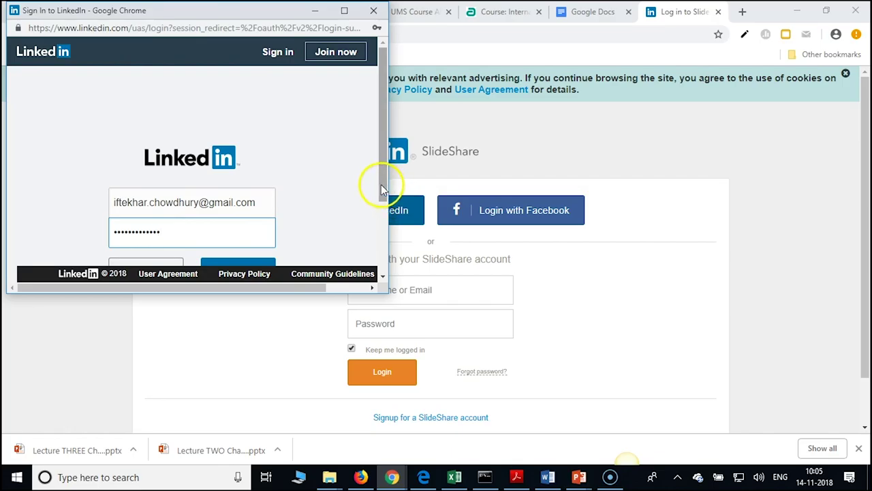
pyautogui.moveTo(381, 184); pyautogui.dragTo(383, 210)
pyautogui.click(210, 228)
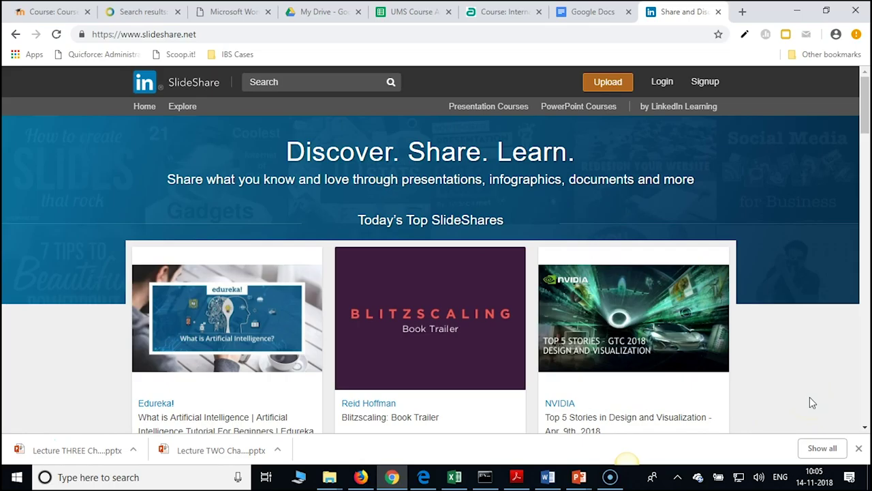
# Dismiss Chrome's downloads bar and check the Creative Commons licence page before returning to SlideShare
pyautogui.click(859, 448)
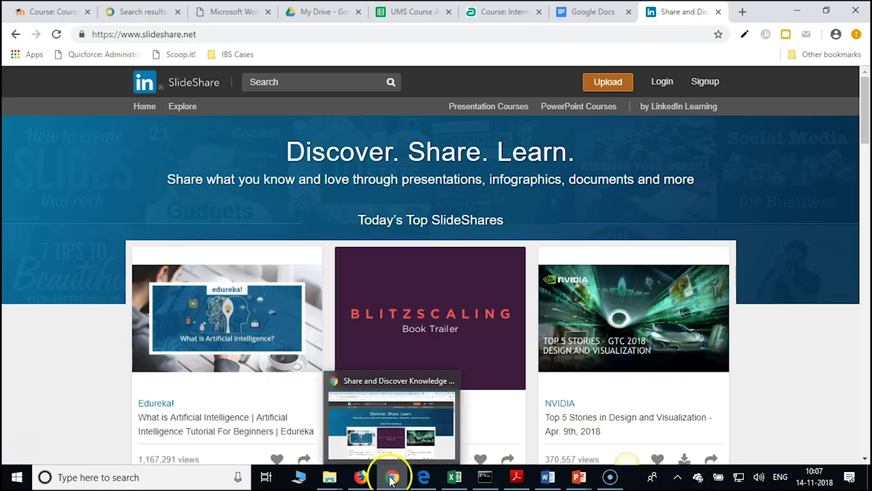
pyautogui.click(360, 477)
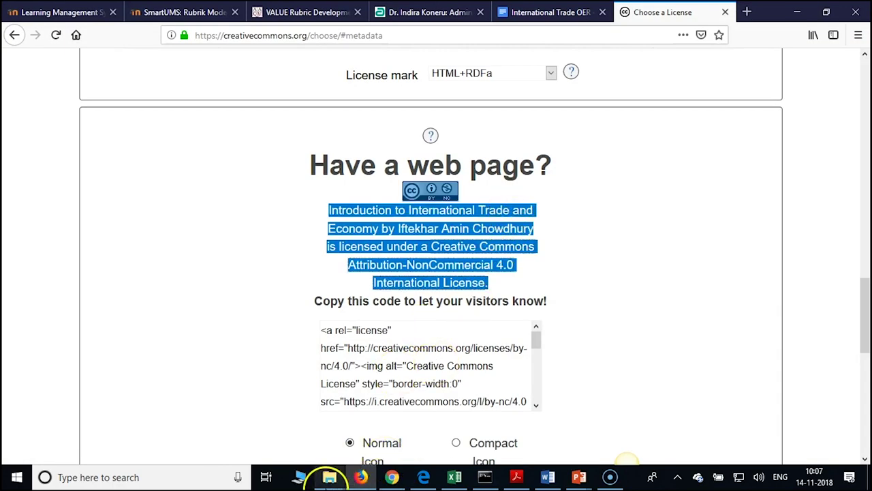
pyautogui.click(377, 412)
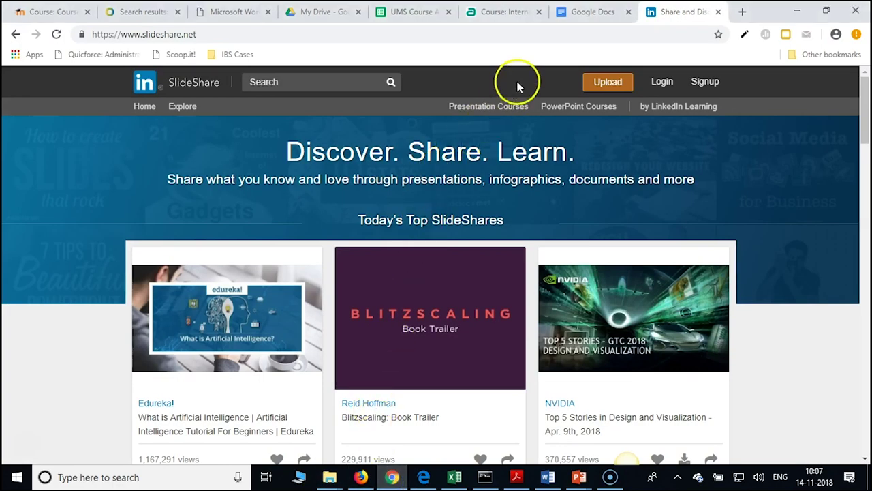
# Browse the Google Docs home page's recent documents, then bring the Creative Commons licence window forward
pyautogui.click(590, 11)
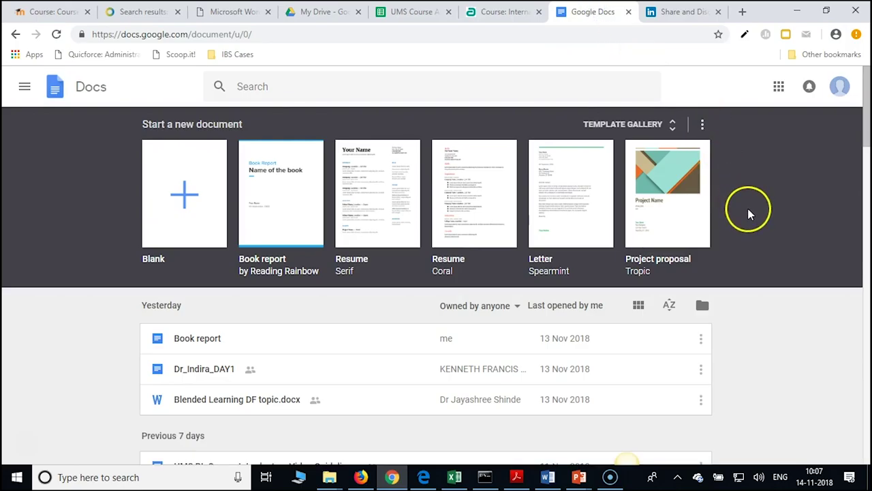
pyautogui.scroll(-2, 471, 266)
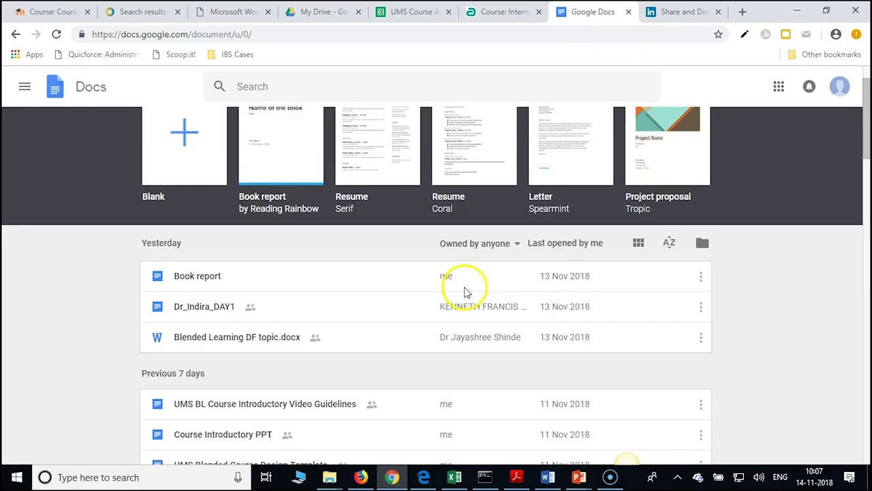
pyautogui.scroll(1, 465, 292)
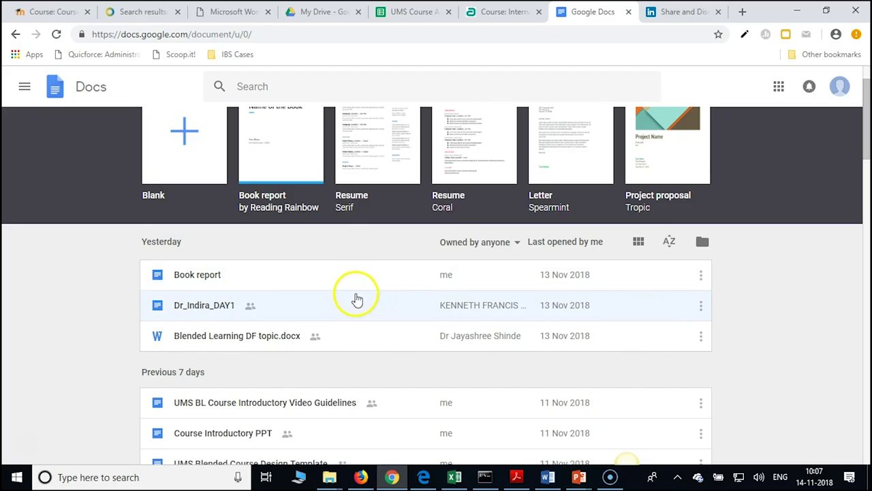
pyautogui.scroll(1, 463, 302)
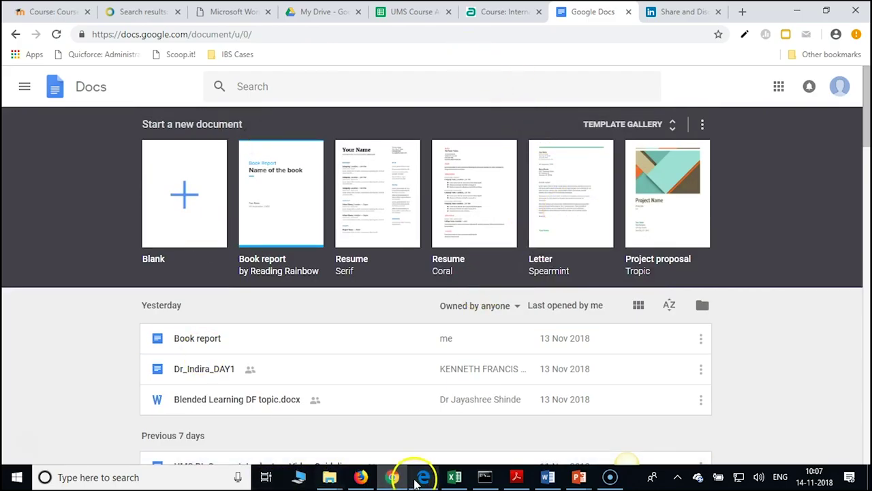
pyautogui.click(361, 477)
# Open the International Trade OER document and start the Creative Commons License Chooser add-on
pyautogui.click(558, 9)
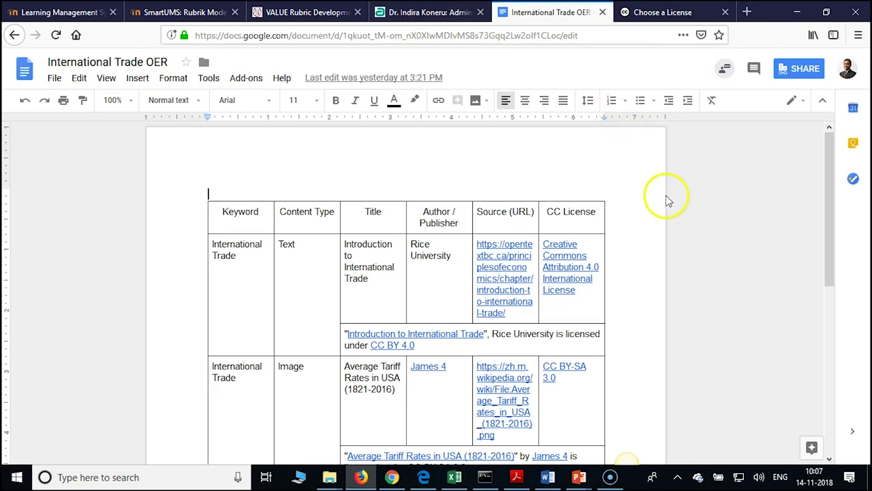
pyautogui.scroll(-1, 667, 195)
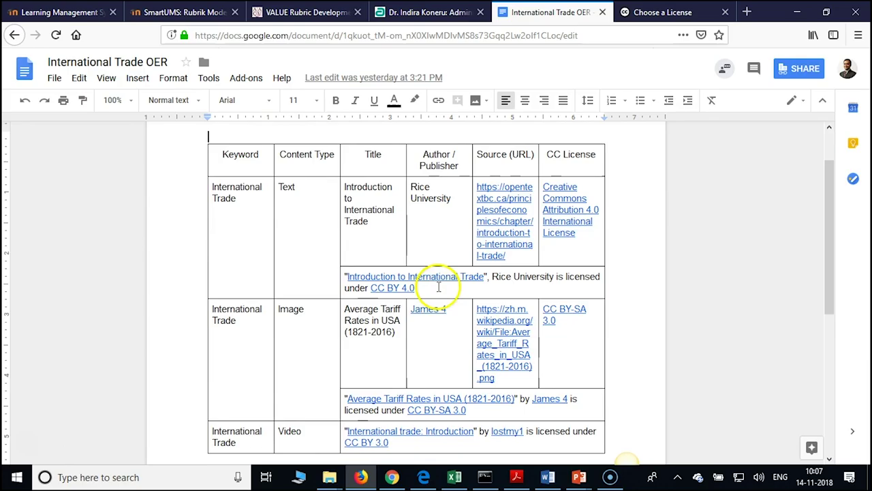
pyautogui.click(257, 79)
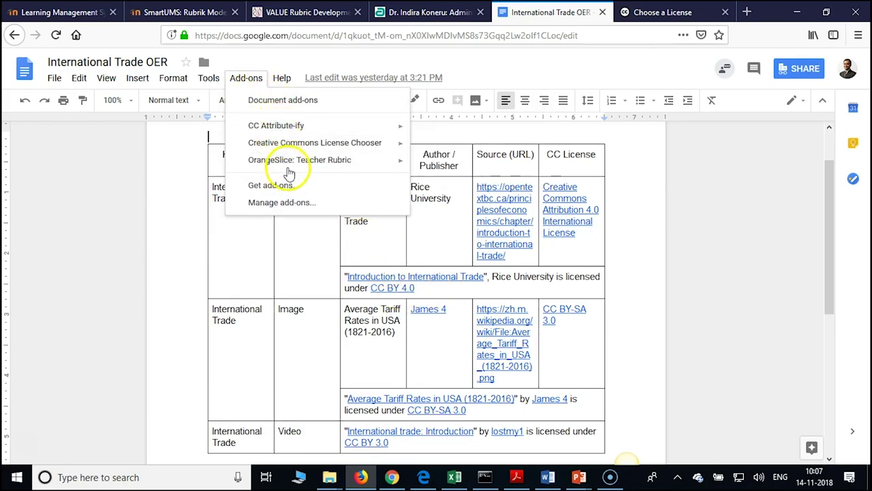
pyautogui.moveTo(292, 164)
pyautogui.moveTo(355, 145)
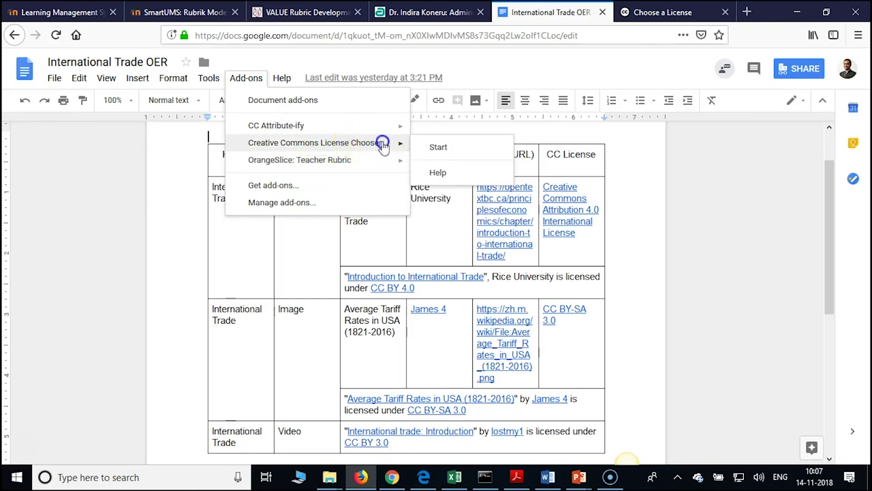
pyautogui.click(439, 147)
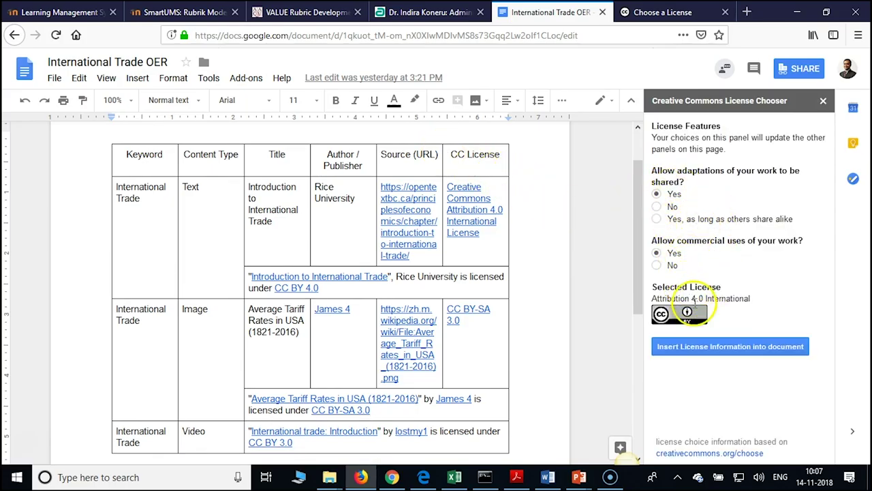
# Disallow commercial uses and insert the Attribution-NonCommercial 4.0 licence statement at the document top
pyautogui.click(656, 268)
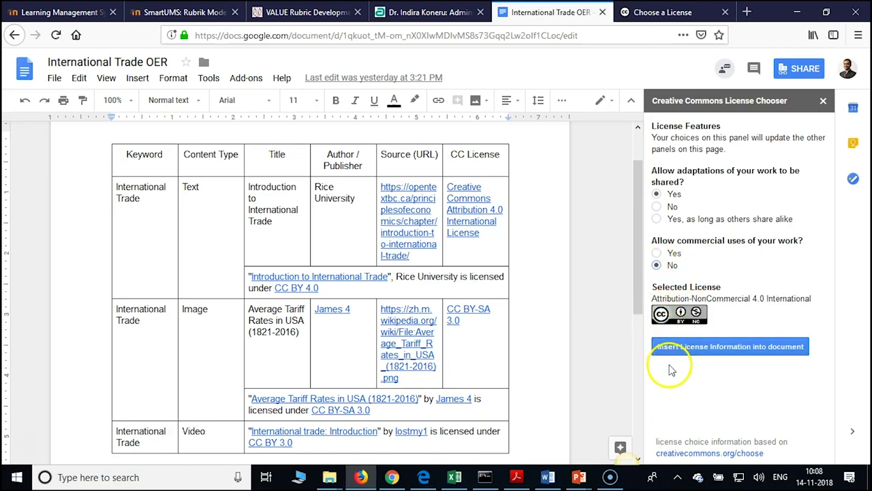
pyautogui.click(687, 349)
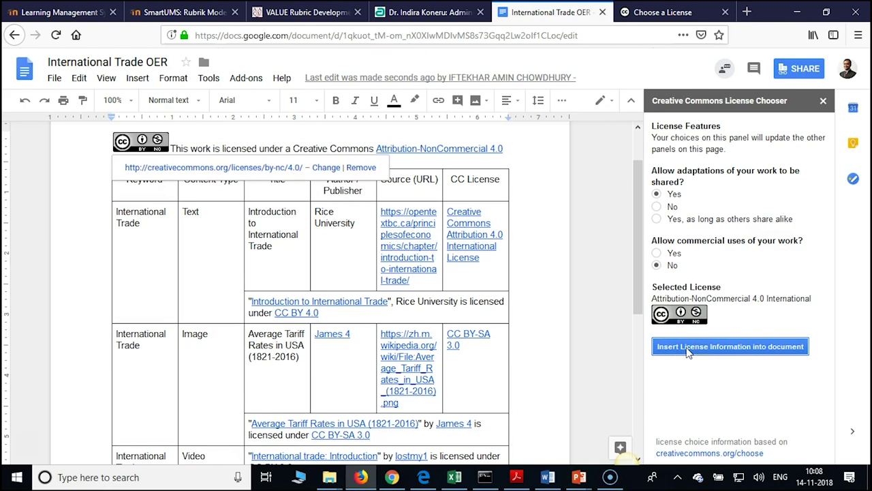
pyautogui.click(659, 341)
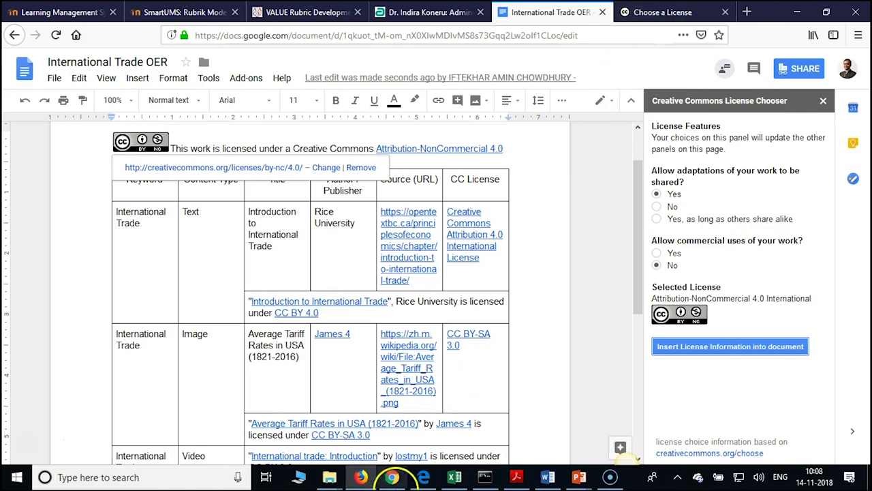
# Return to the SlideShare tab in Chrome and go to the upload page
pyautogui.click(393, 477)
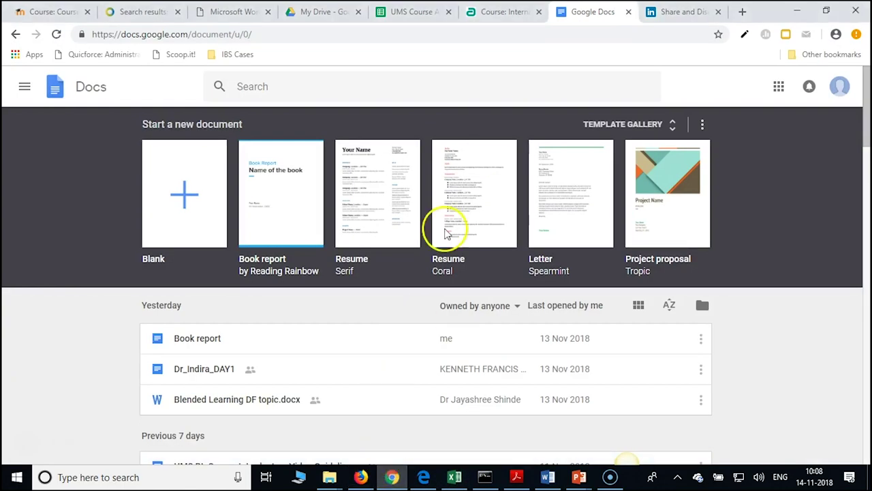
pyautogui.click(680, 16)
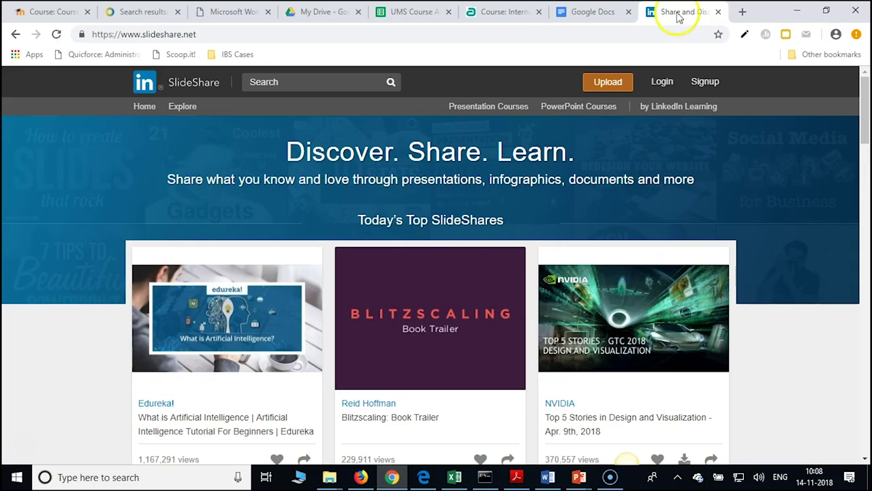
pyautogui.click(674, 17)
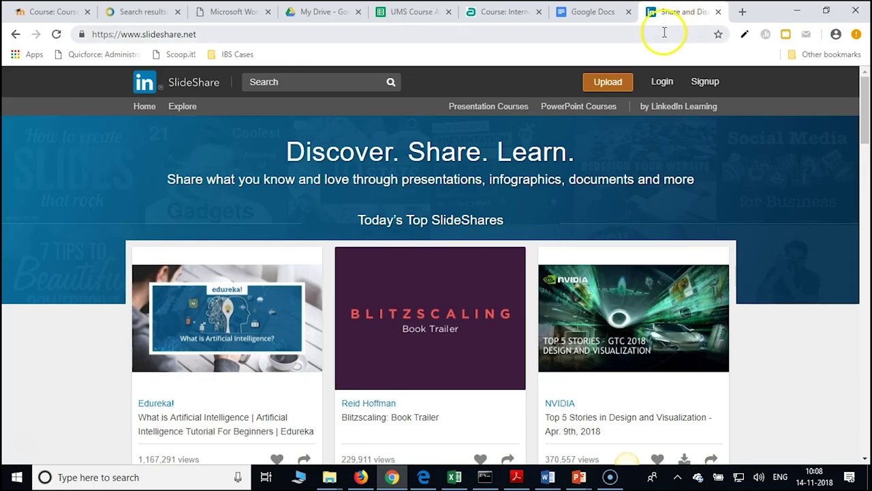
pyautogui.click(606, 88)
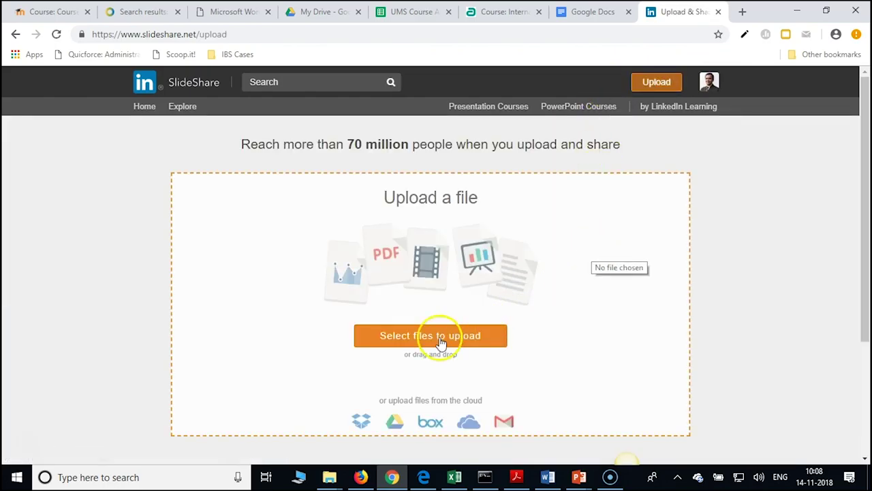
# Start choosing an upload file and close the Lecture TWO presentation open in PowerPoint
pyautogui.click(394, 339)
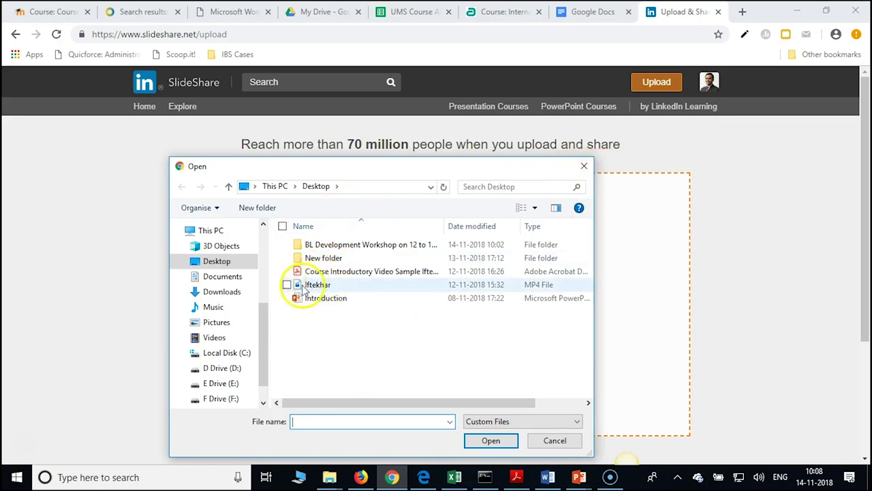
pyautogui.doubleClick(310, 244)
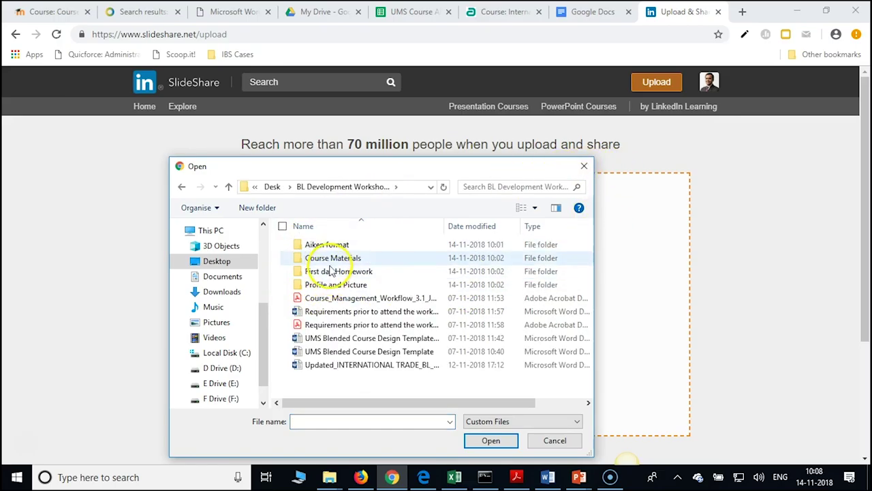
pyautogui.click(578, 477)
pyautogui.click(738, 428)
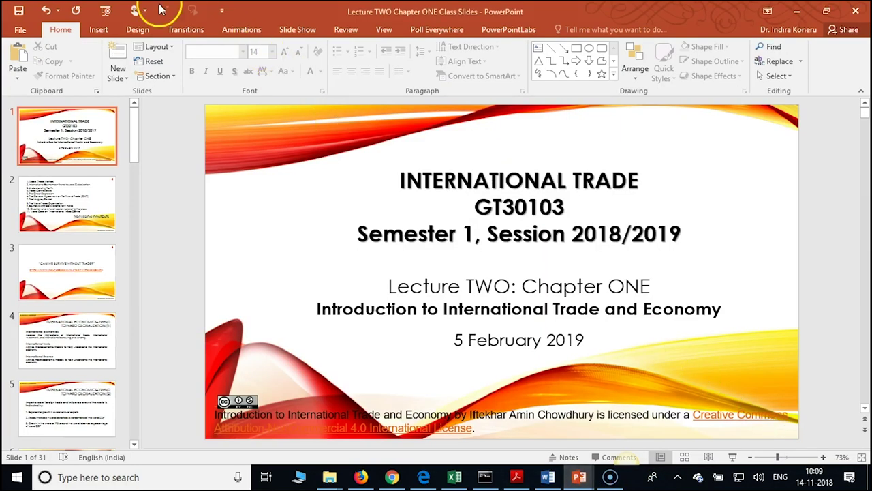
pyautogui.click(855, 11)
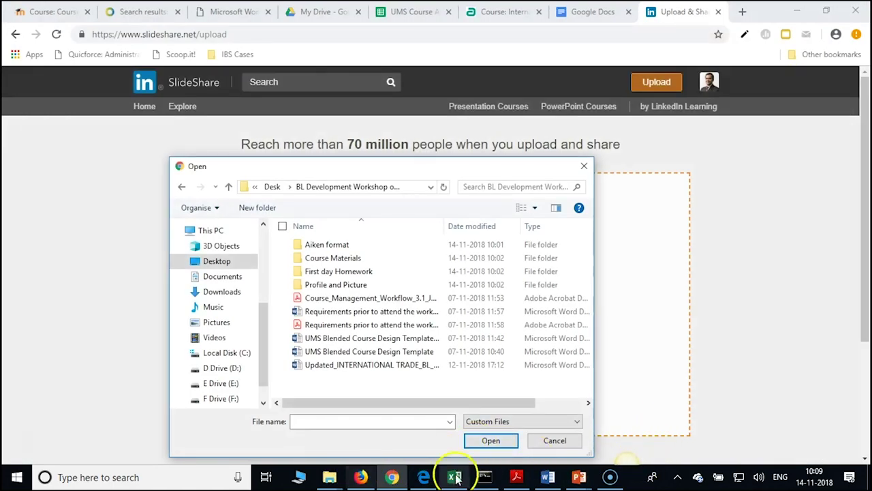
# Upload Lecture TWO Chapter ONE Class Slides from Course Materials > Class Lecture Slides > Chapter ONE Second Class
pyautogui.moveTo(329, 477)
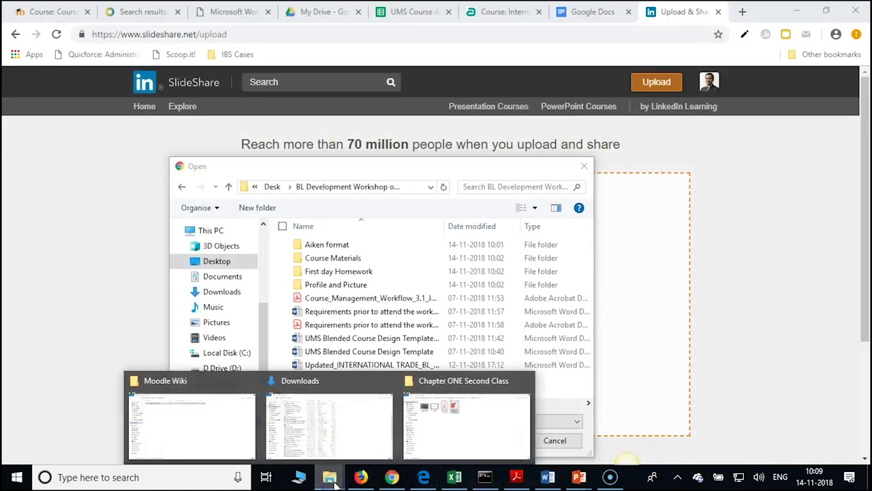
pyautogui.doubleClick(332, 263)
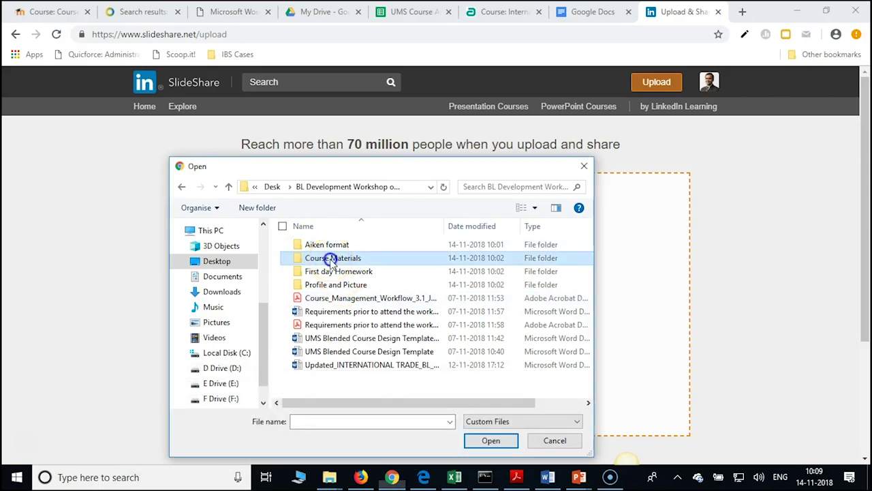
pyautogui.click(332, 261)
pyautogui.doubleClick(330, 261)
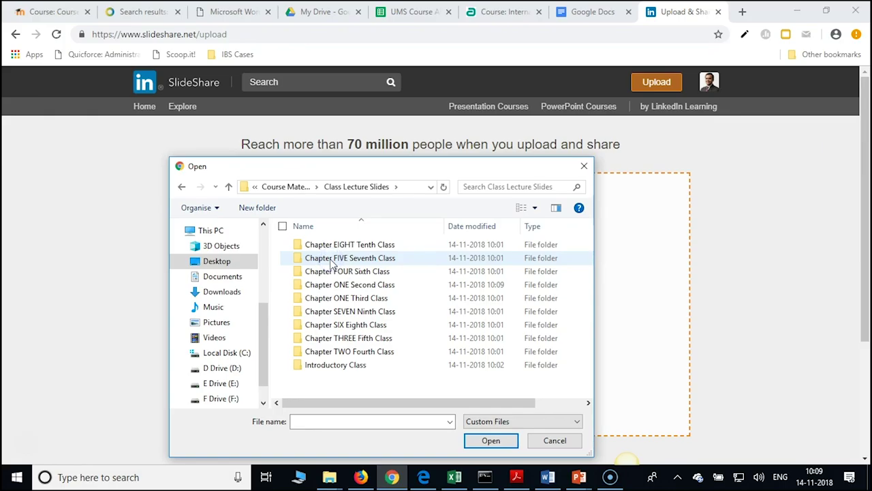
pyautogui.click(353, 287)
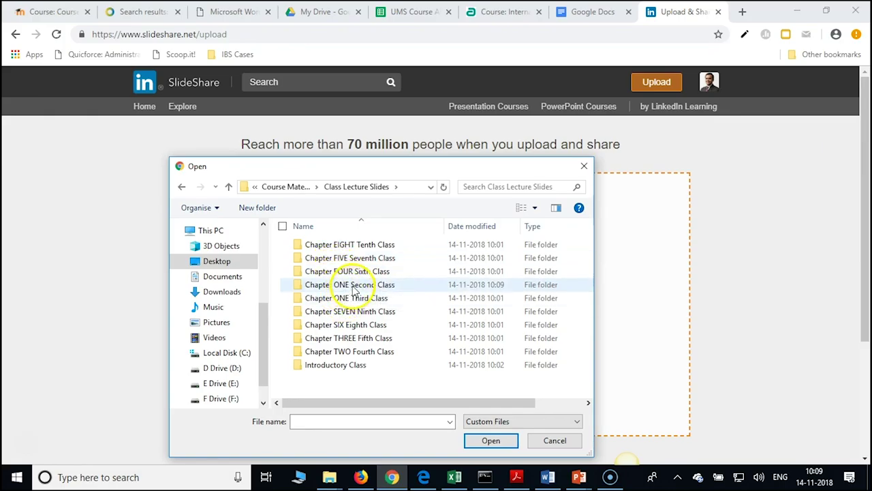
pyautogui.doubleClick(353, 285)
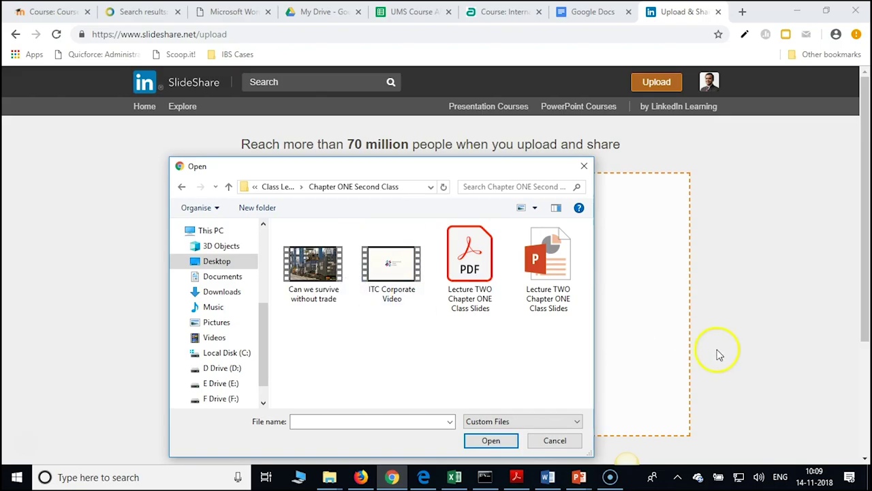
pyautogui.click(555, 278)
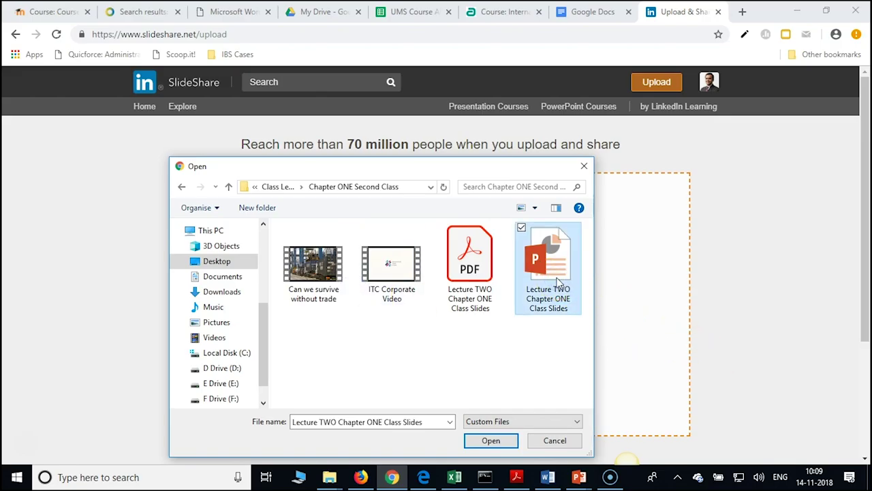
pyautogui.click(491, 441)
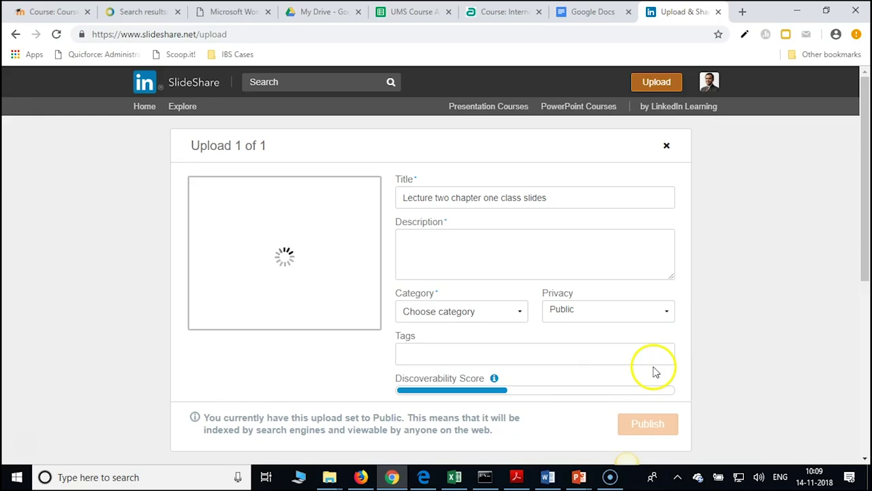
# Enter the description 'This is all about the lecture on Introduction to International Trade and Economy'
pyautogui.click(434, 242)
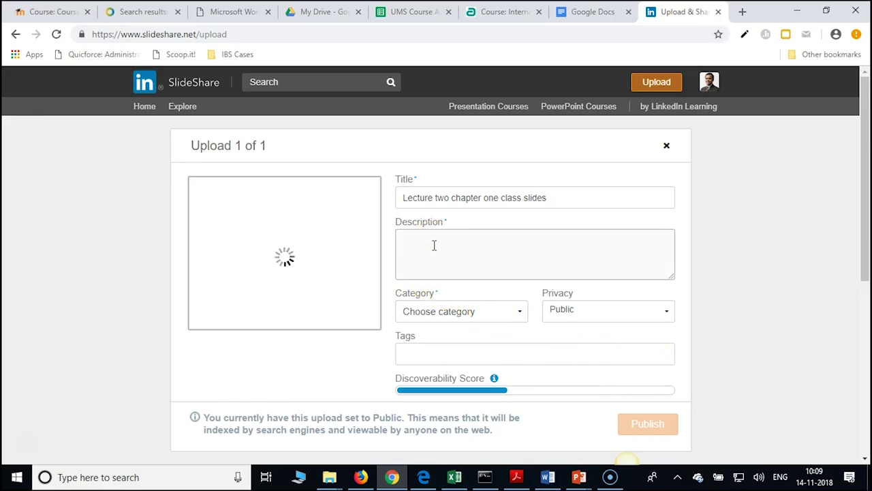
pyautogui.click(539, 239)
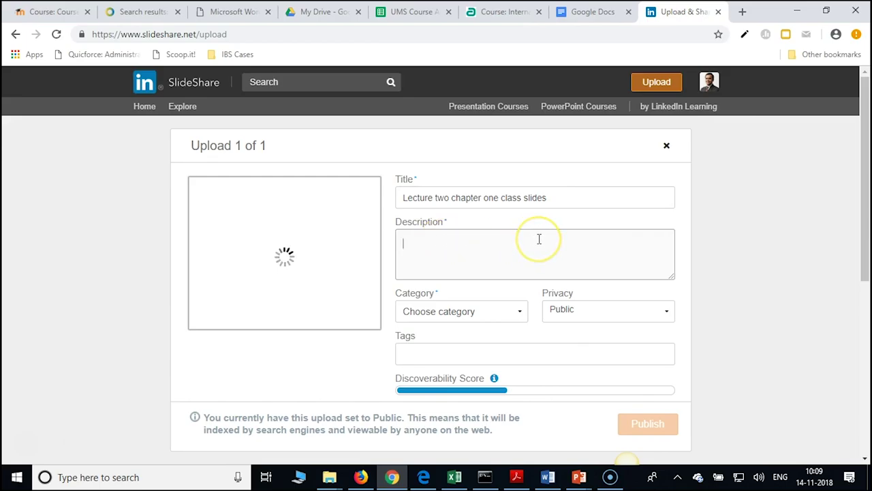
pyautogui.write('This ')
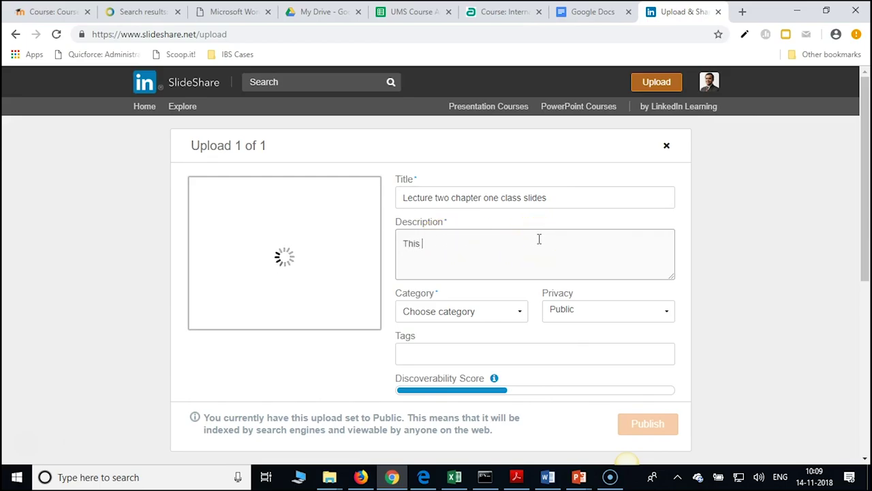
pyautogui.write('is all abou')
pyautogui.press('BackSpace')
pyautogui.press('BackSpace')
pyautogui.press('BackSpace')
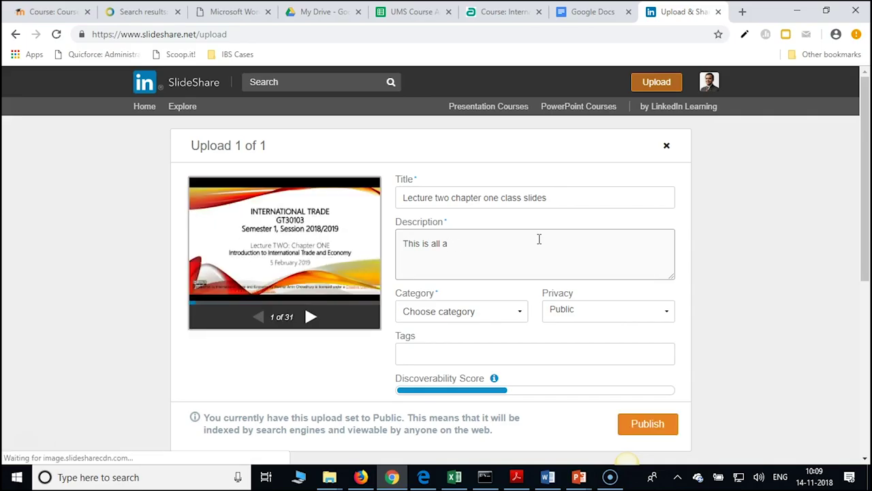
pyautogui.write('bp')
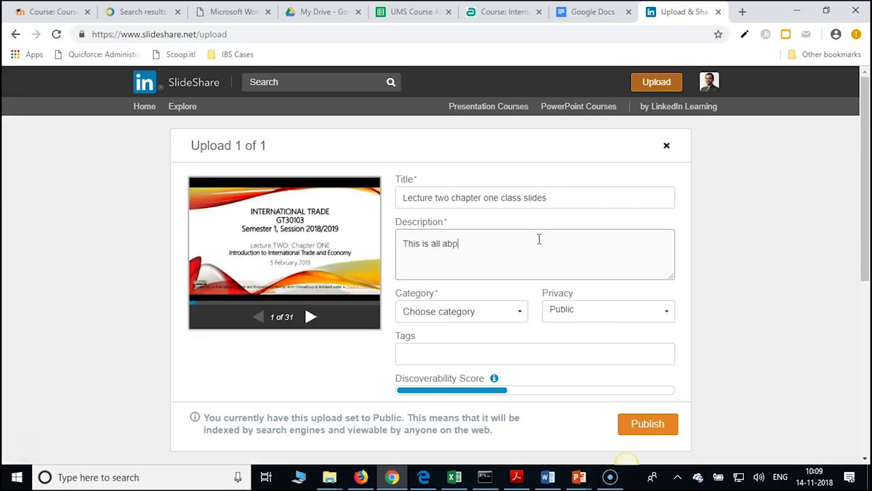
pyautogui.press('BackSpace')
pyautogui.write('out the lecture ')
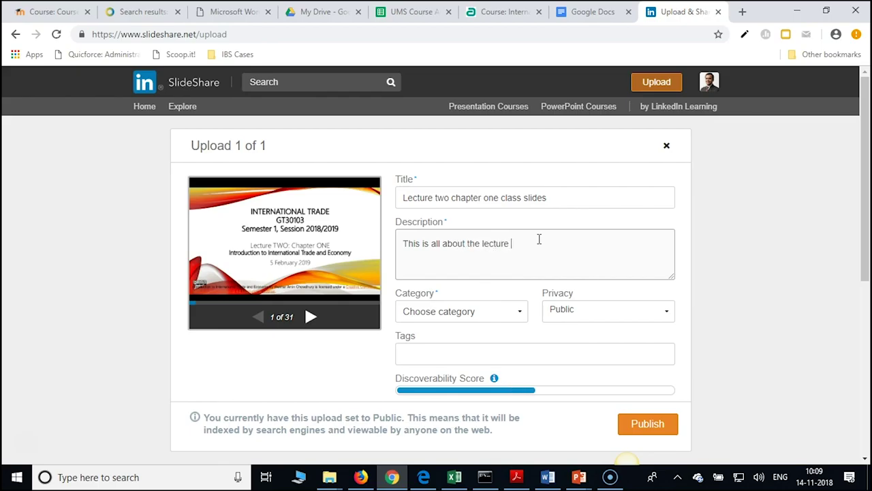
pyautogui.write('on')
pyautogui.write(' le')
pyautogui.press('BackSpace')
pyautogui.press('BackSpace')
pyautogui.write('Introduction to Internationasl')
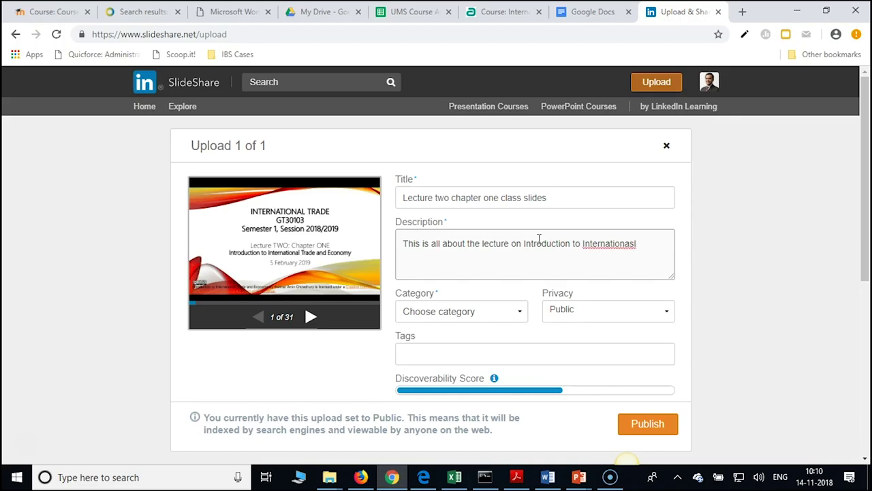
pyautogui.press('BackSpace')
pyautogui.press('BackSpace')
pyautogui.press('BackSpace')
pyautogui.write('l Y')
pyautogui.write('rade amd')
pyautogui.press('BackSpace')
pyautogui.press('BackSpace')
pyautogui.press('BackSpace')
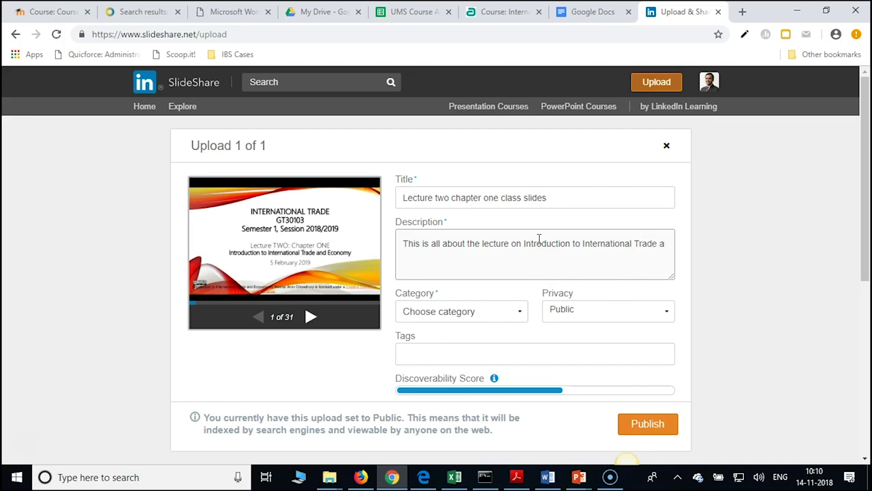
pyautogui.write('nd Economy')
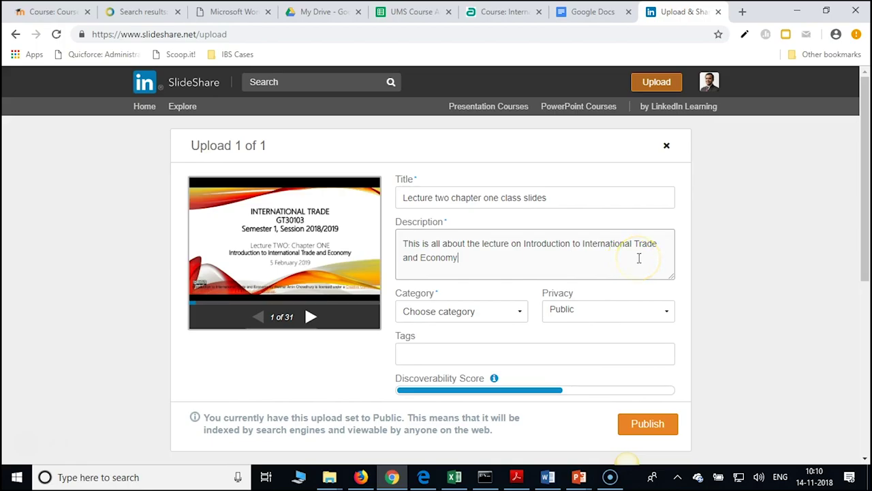
pyautogui.click(512, 272)
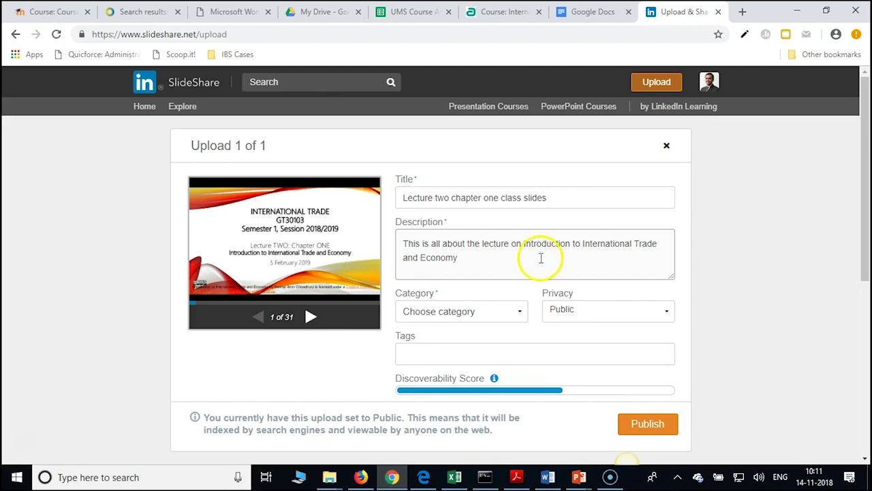
# Set the upload's category to Education and keep its privacy Public
pyautogui.click(453, 311)
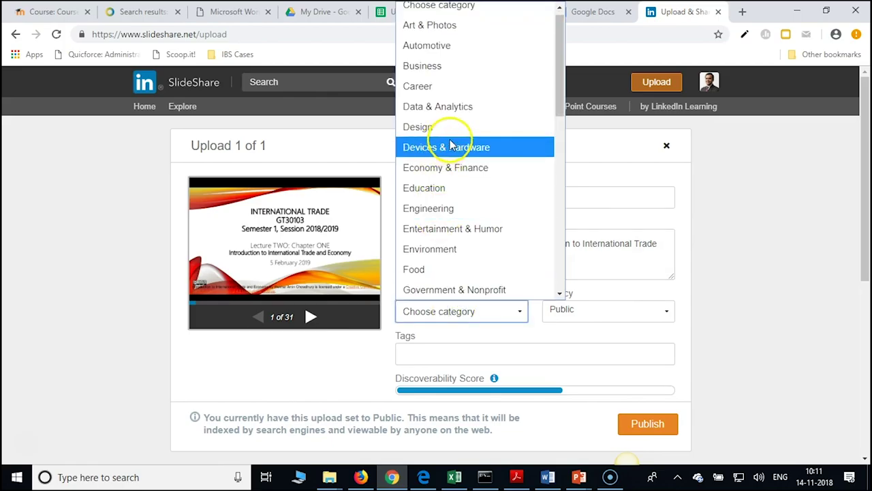
pyautogui.click(438, 188)
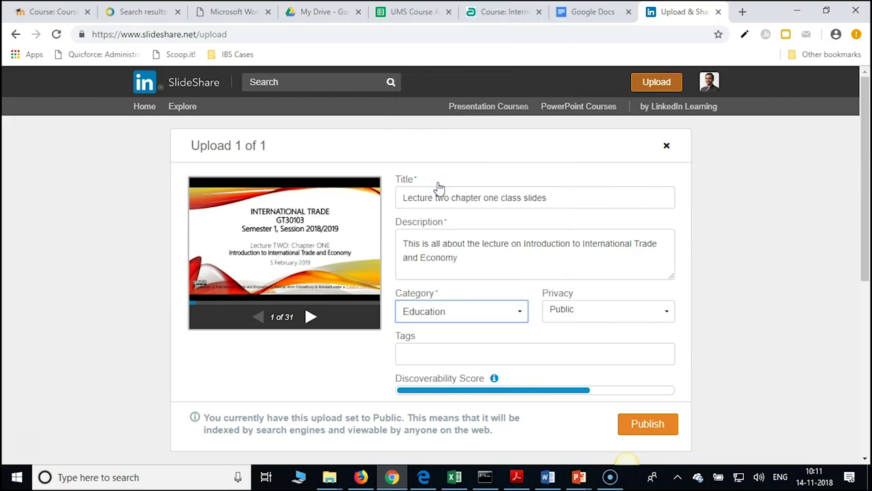
pyautogui.click(603, 314)
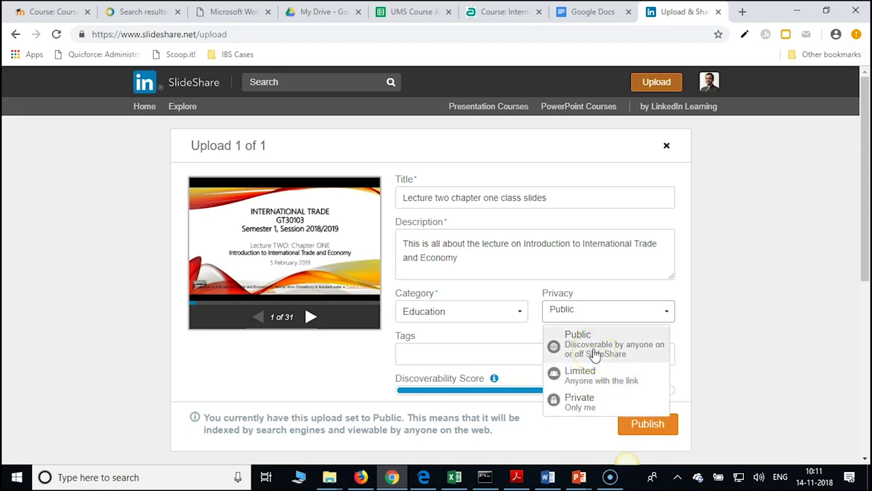
pyautogui.click(595, 354)
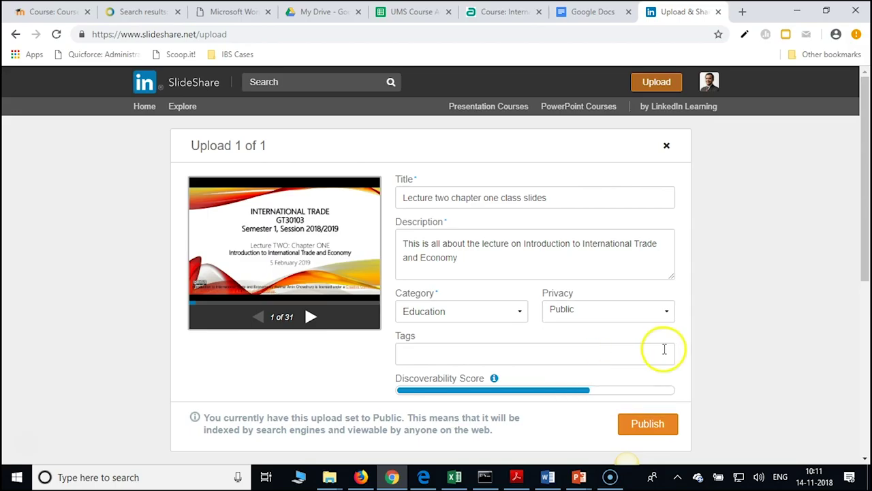
pyautogui.scroll(-2, 684, 338)
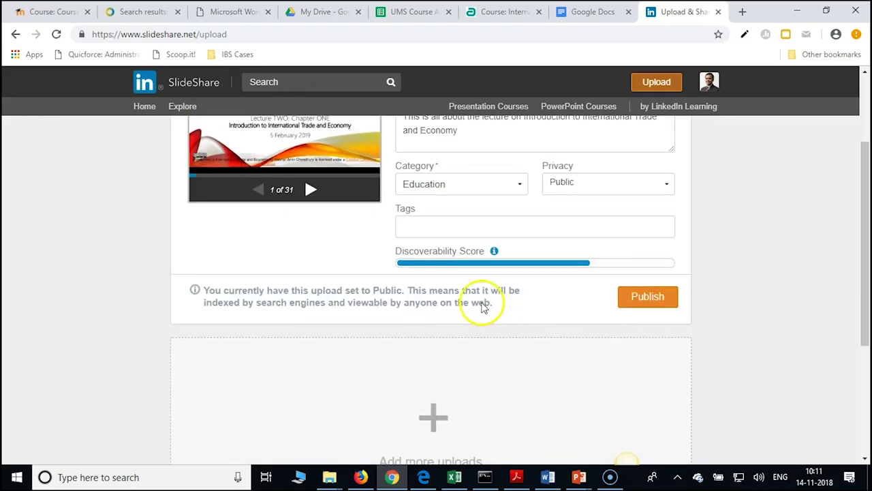
# Add 'International Trade' as the upload's first tag
pyautogui.click(445, 230)
pyautogui.click(443, 226)
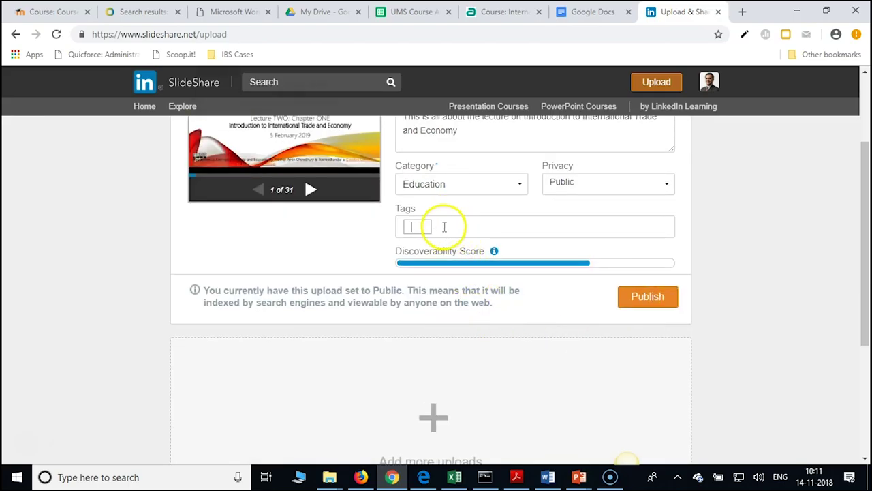
pyautogui.write('Int')
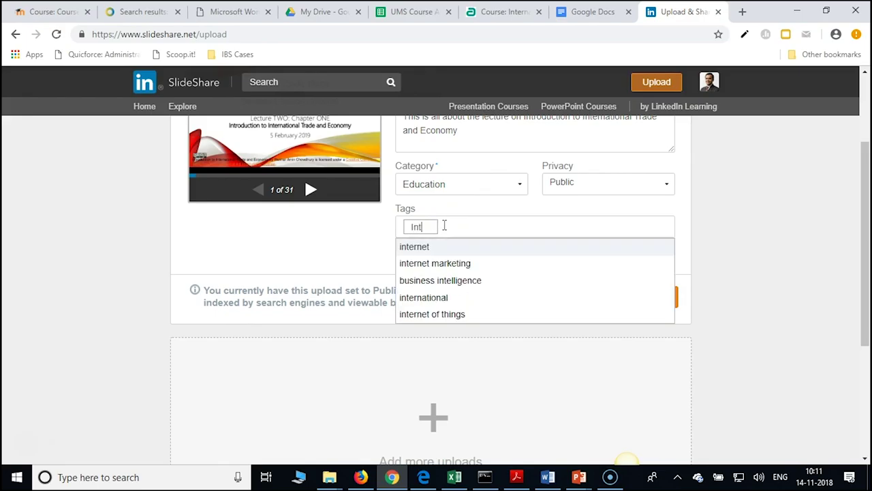
pyautogui.write('ertaional')
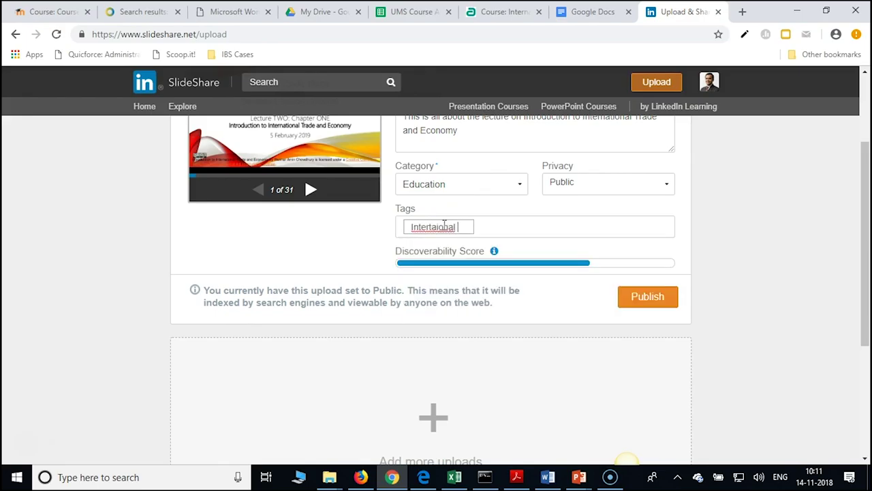
pyautogui.press('BackSpace')
pyautogui.press('BackSpace')
pyautogui.press('BackSpace')
pyautogui.press('BackSpace')
pyautogui.press('BackSpace')
pyautogui.press('BackSpace')
pyautogui.press('BackSpace')
pyautogui.press('BackSpace')
pyautogui.write('na')
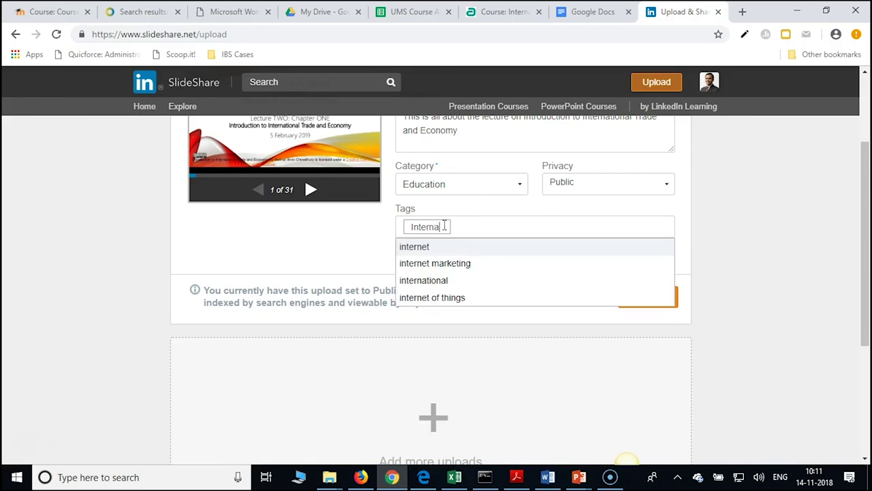
pyautogui.write('tional T')
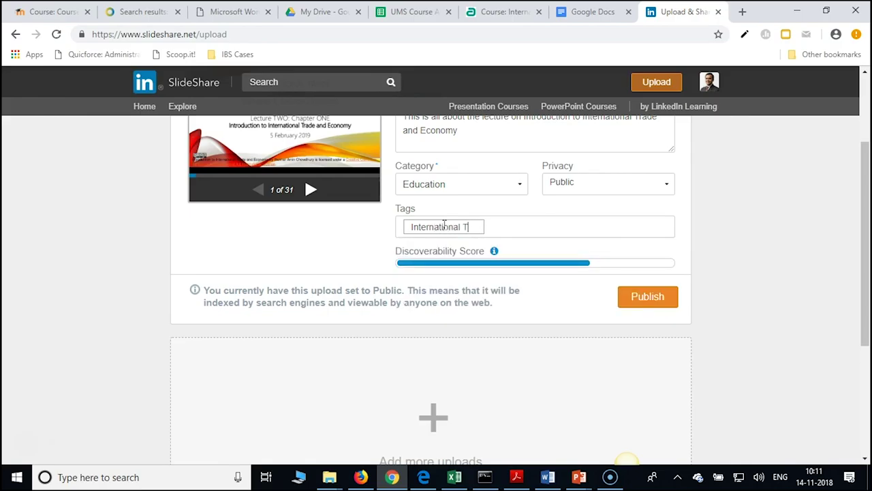
pyautogui.write('rade')
pyautogui.press('Return')
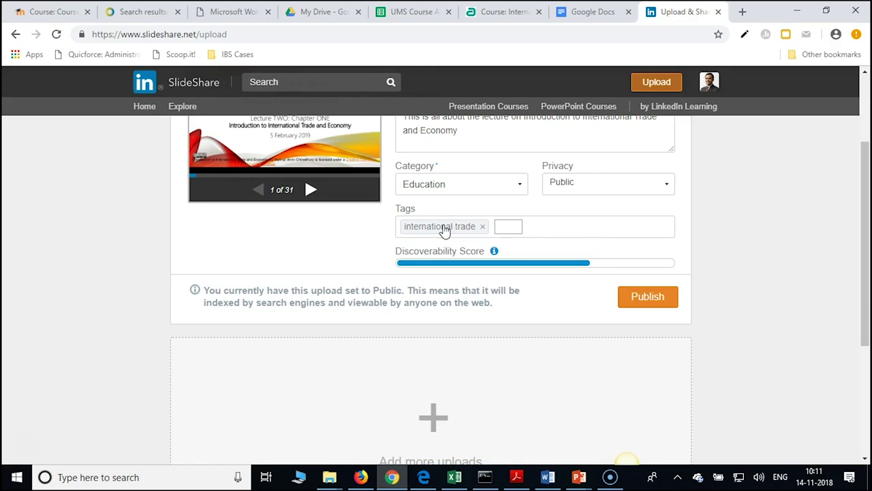
# Add the economy tag from the suggestions
pyautogui.write('Economy')
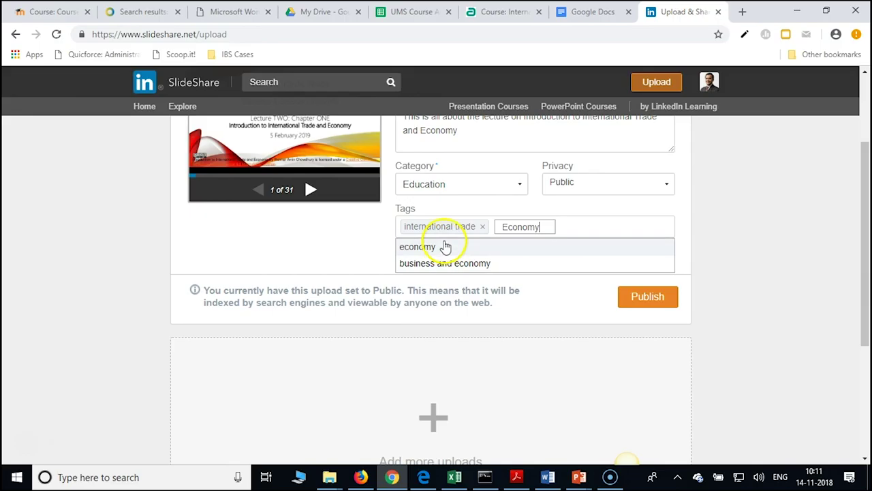
pyautogui.click(444, 246)
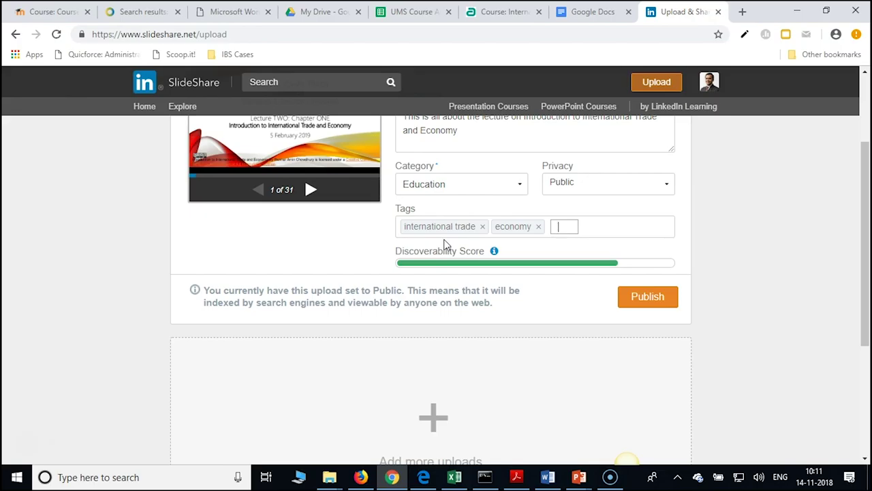
pyautogui.click(579, 479)
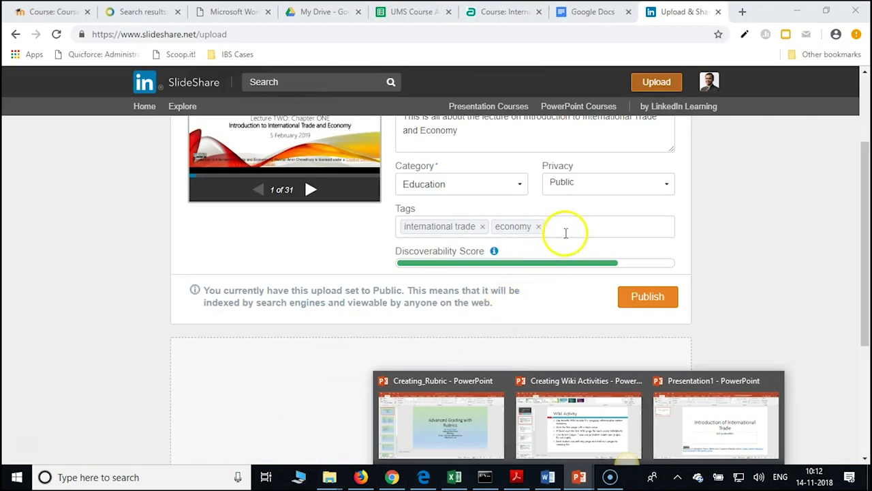
pyautogui.click(572, 231)
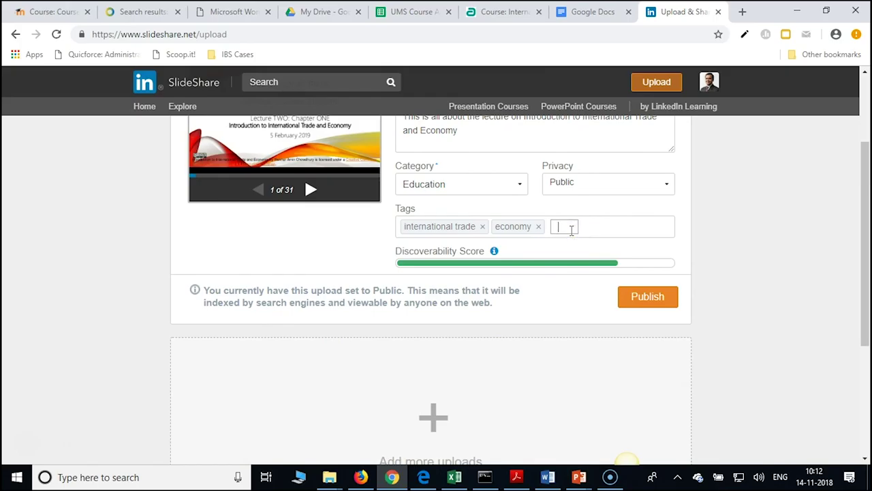
pyautogui.click(593, 228)
# Add the tags WTO, Uruguay Round, Doha Round, Bounded tariff and Applied tariff
pyautogui.write('WTO')
pyautogui.press('Return')
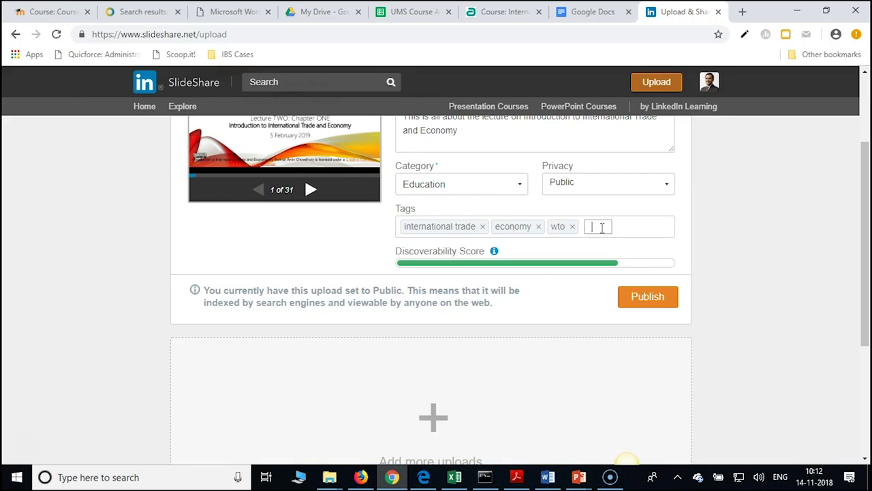
pyautogui.write('Uruguay Round')
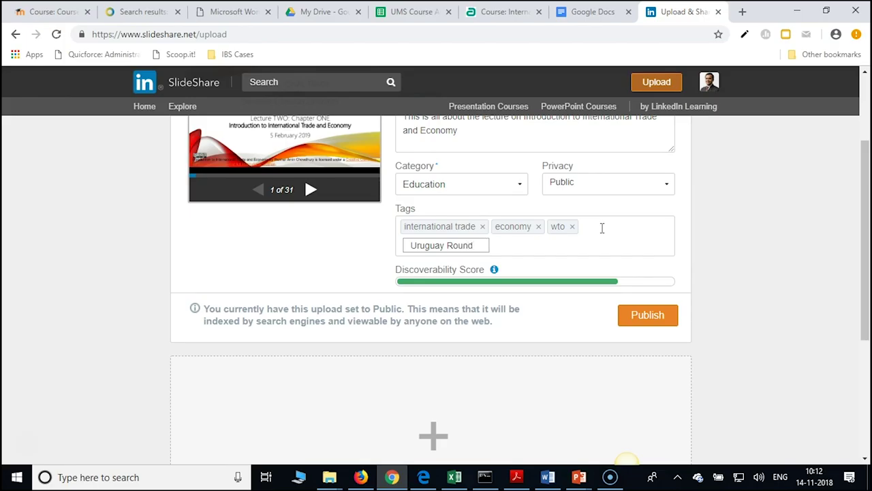
pyautogui.press('Return')
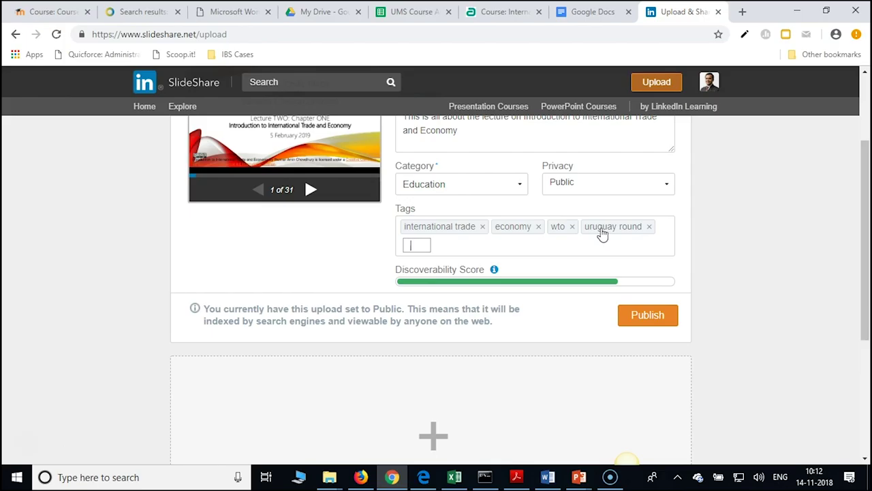
pyautogui.write('Doha Round')
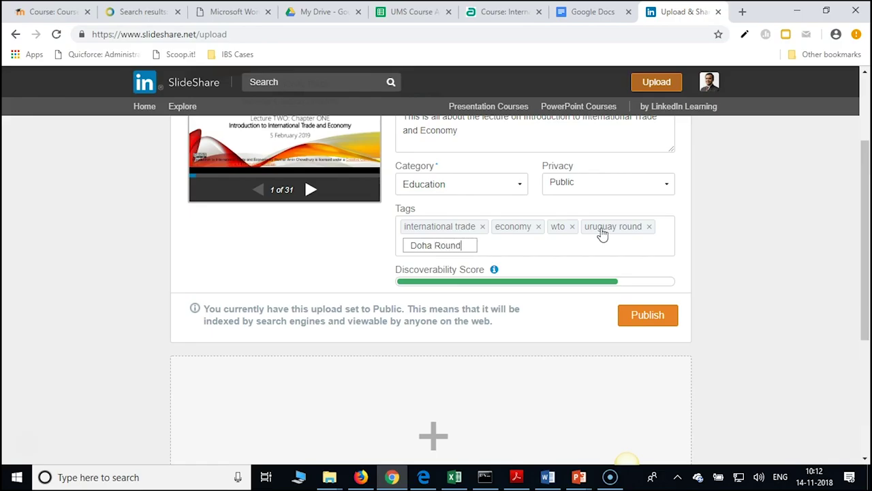
pyautogui.press('Return')
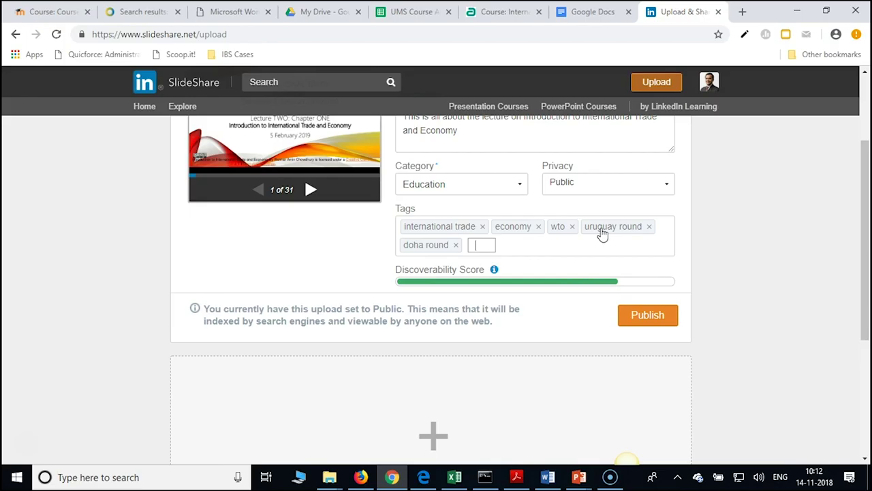
pyautogui.write('Bounded ')
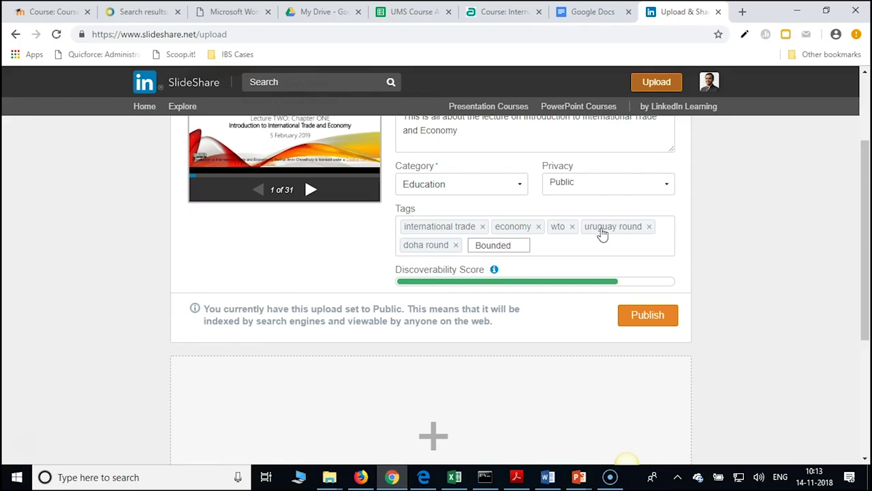
pyautogui.write('tariff')
pyautogui.press('Return')
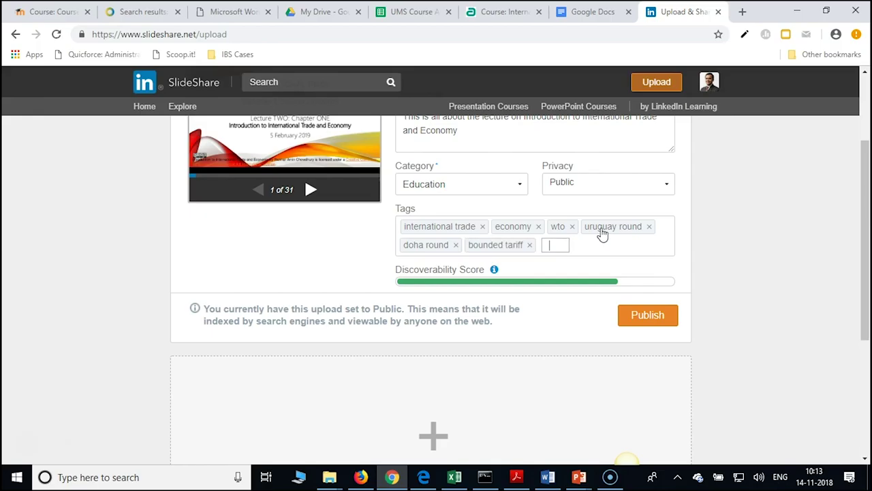
pyautogui.write('Applied tariff')
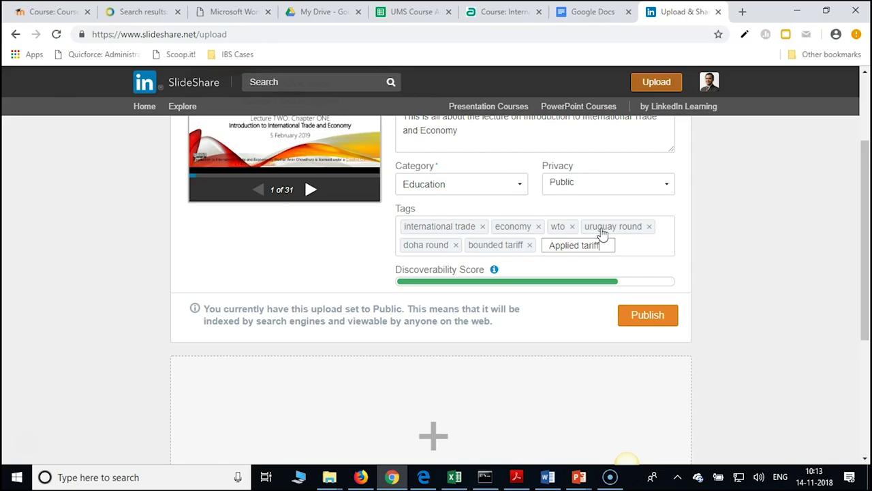
pyautogui.press('Return')
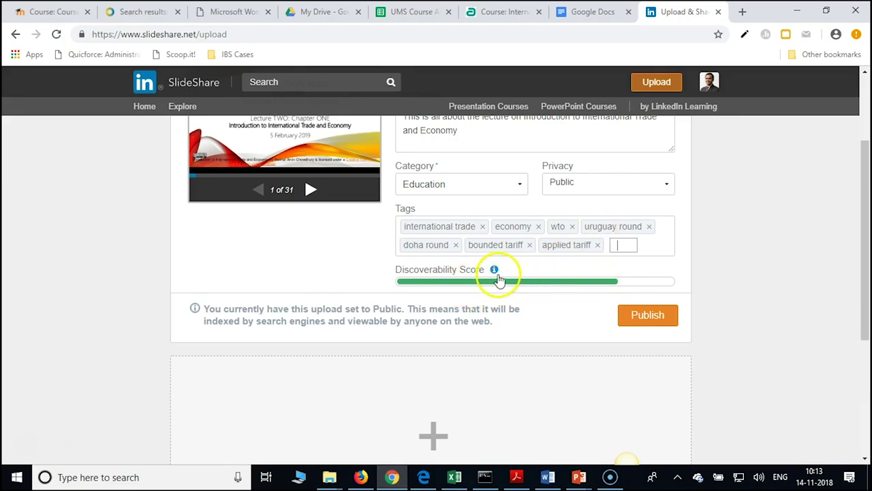
# Remove an accidentally added personal-name tag and publish the presentation
pyautogui.moveTo(498, 276)
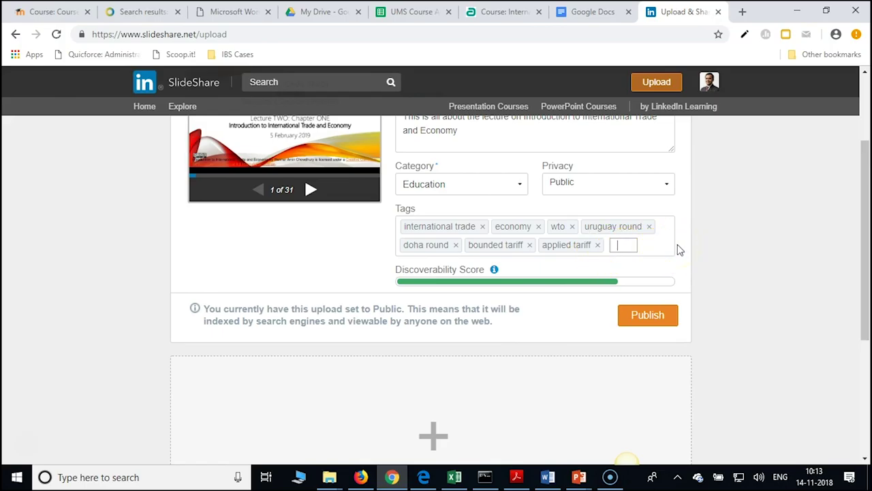
pyautogui.write('Iftekhar')
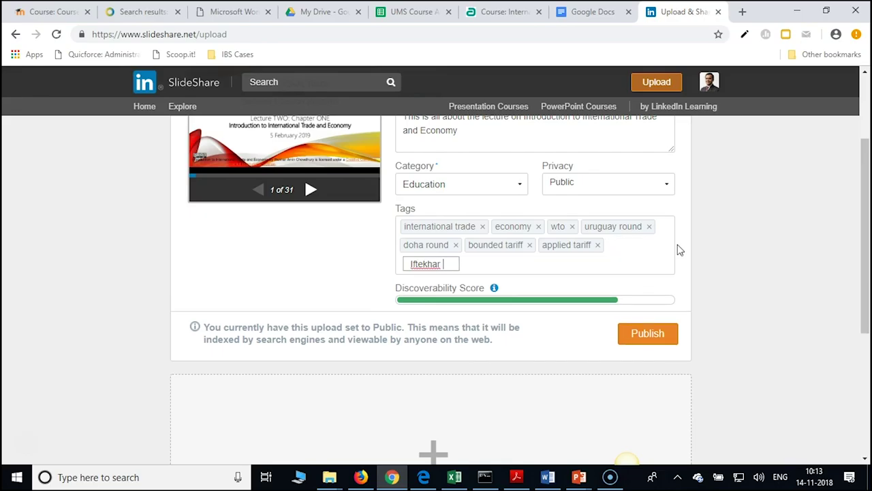
pyautogui.press('Return')
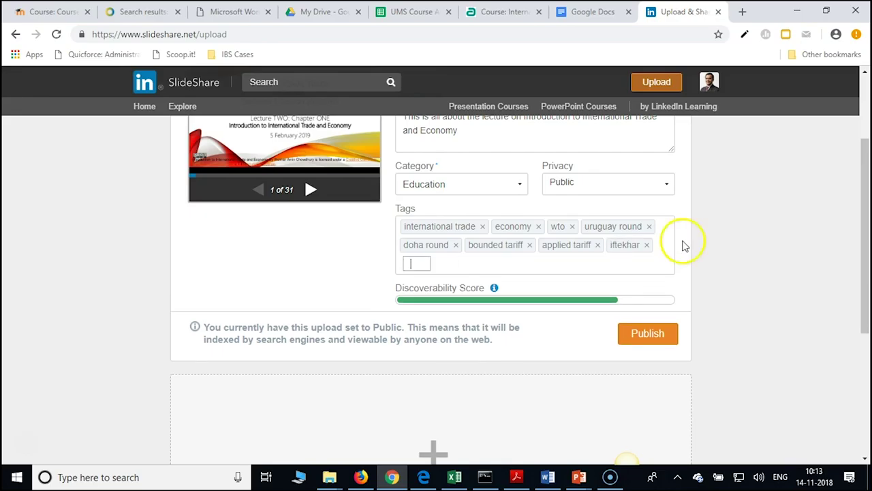
pyautogui.click(646, 245)
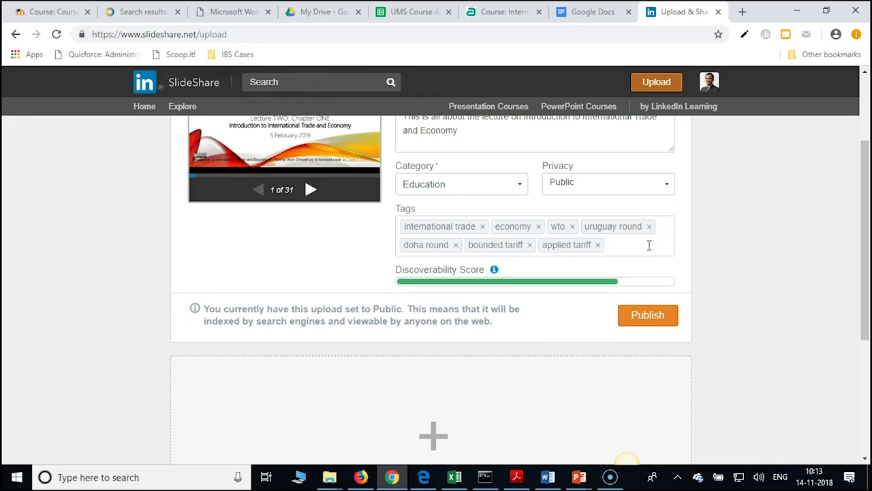
pyautogui.click(634, 247)
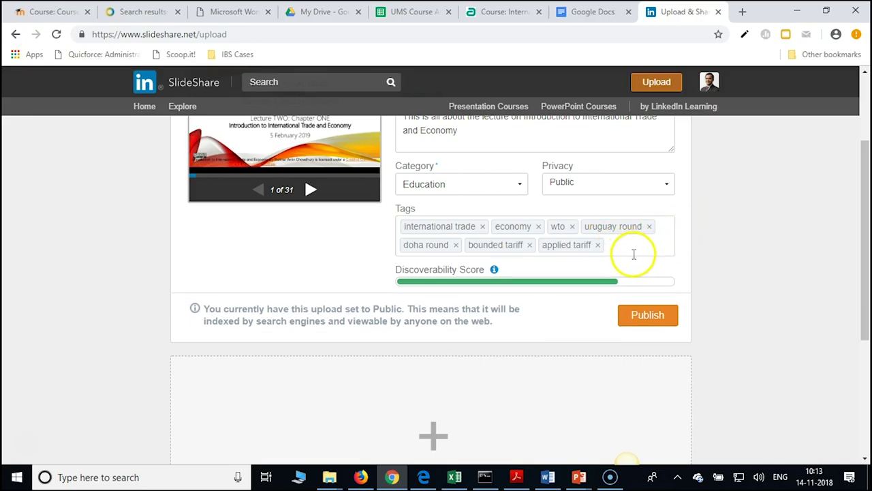
pyautogui.click(646, 314)
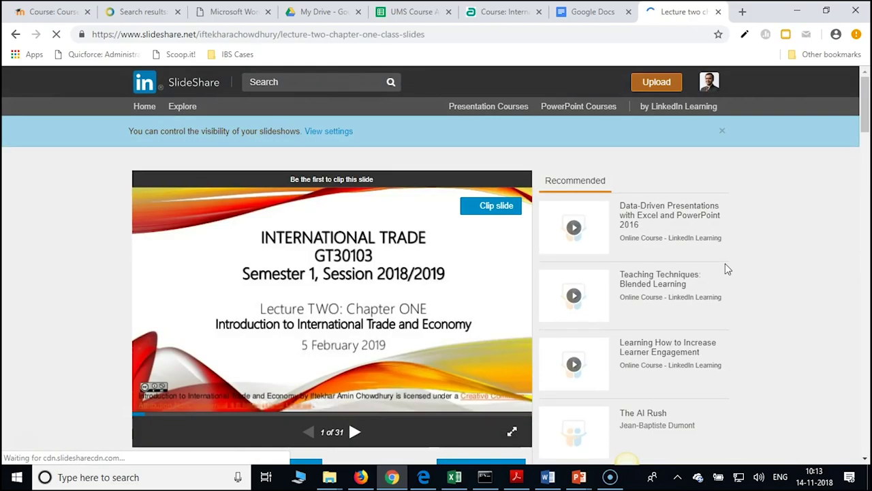
# Scroll the published 'Lecture two chapter one class slides' page to reveal the Edit, Privacy Settings and Analytics buttons
pyautogui.moveTo(862, 116); pyautogui.dragTo(868, 124)
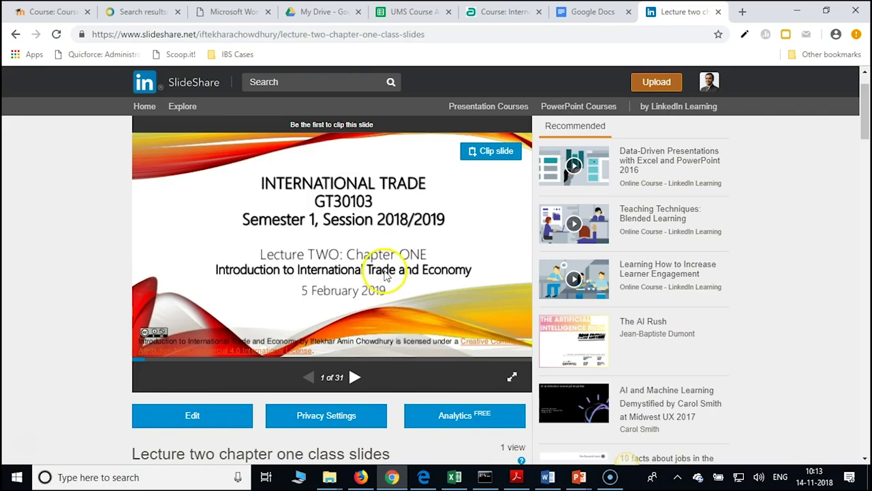
pyautogui.scroll(-1, 380, 294)
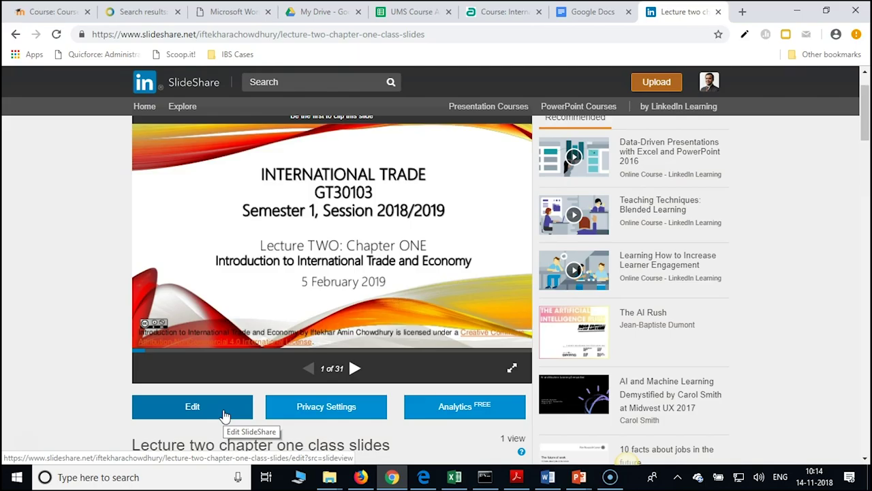
# In the presentation's edit details, change the licence to CC Attribution-NonCommercial License
pyautogui.click(225, 413)
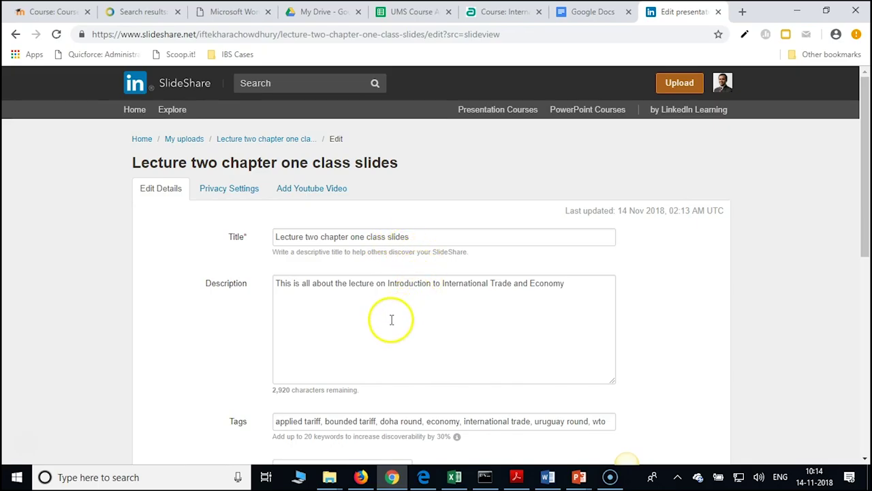
pyautogui.scroll(-4, 391, 319)
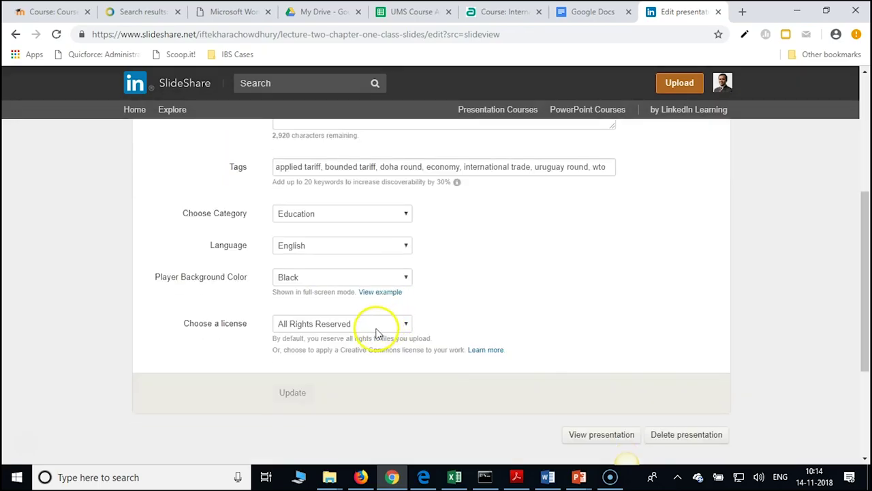
pyautogui.click(373, 334)
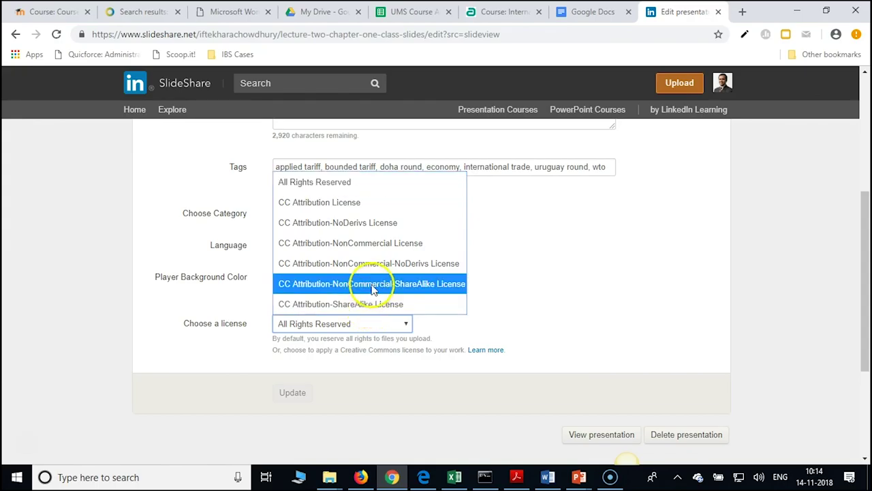
pyautogui.click(389, 252)
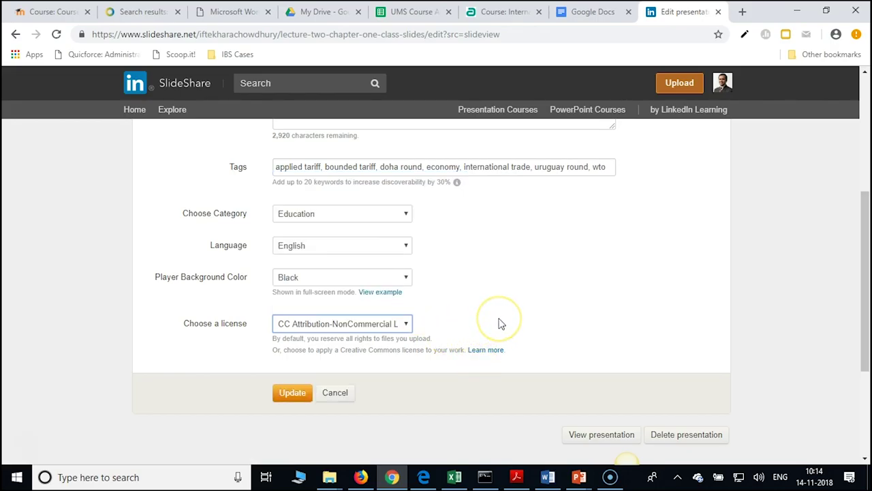
pyautogui.scroll(4, 498, 323)
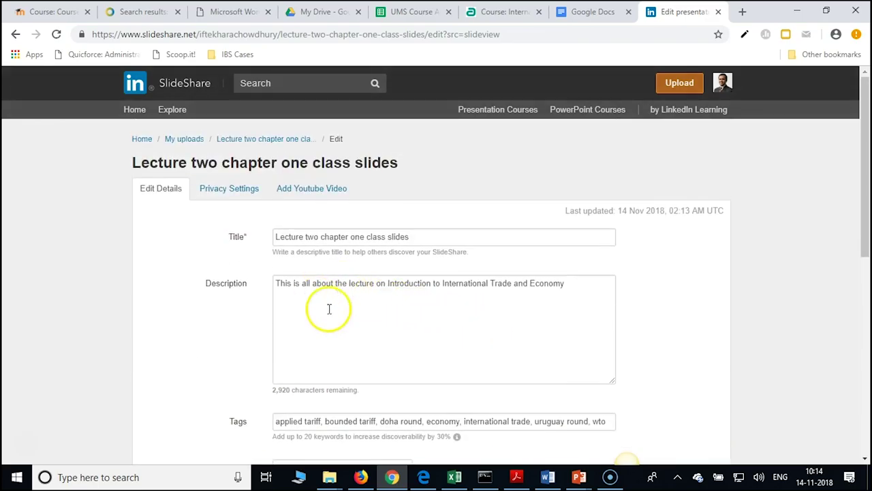
# Replace the presentation title with 'Introduction of International Trade', correcting the typo
pyautogui.moveTo(424, 238); pyautogui.dragTo(274, 243)
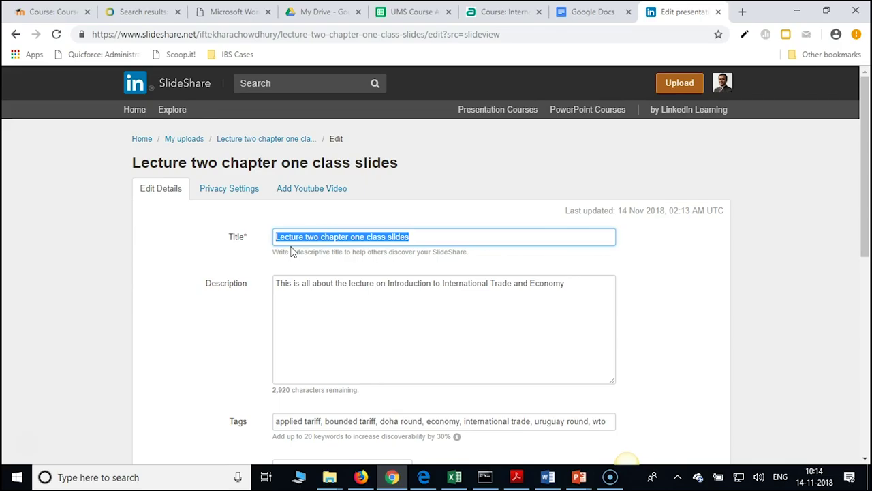
pyautogui.write('Introduct')
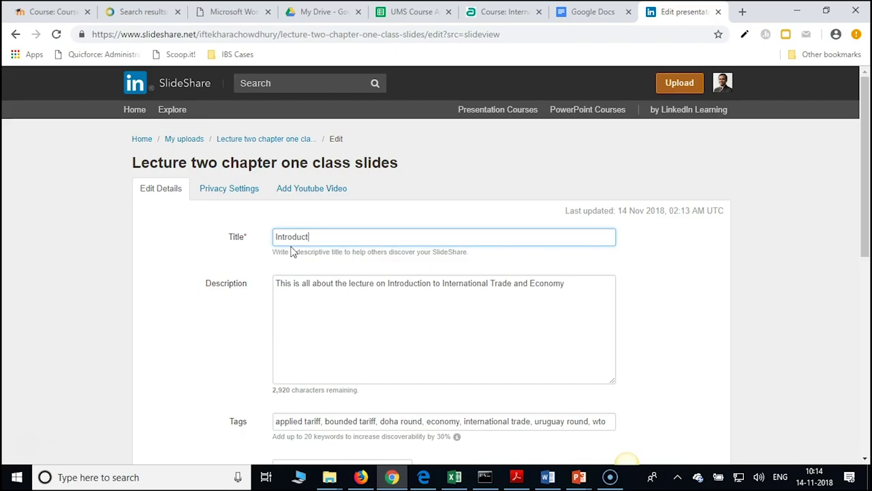
pyautogui.write('ion of Internationasl')
pyautogui.press('BackSpace')
pyautogui.press('BackSpace')
pyautogui.press('BackSpace')
pyautogui.write('al Trade')
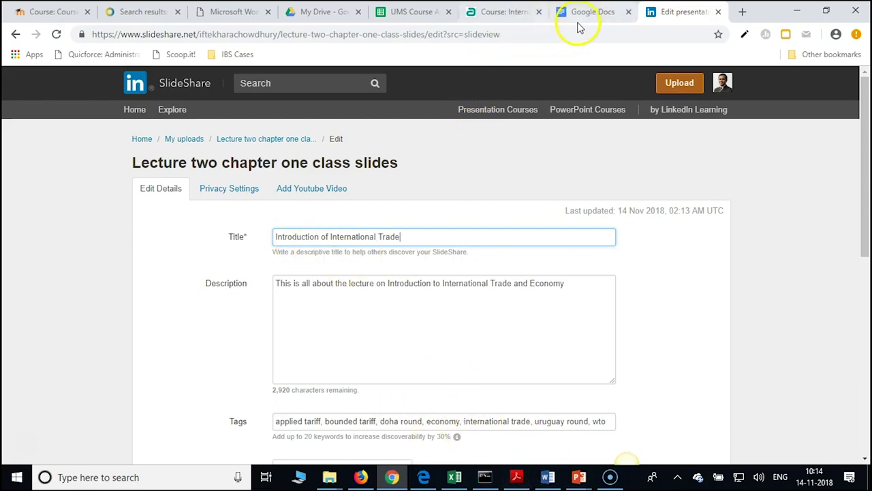
# Glance at the Google Docs licence chooser window, then return to the SlideShare edit form
pyautogui.click(385, 478)
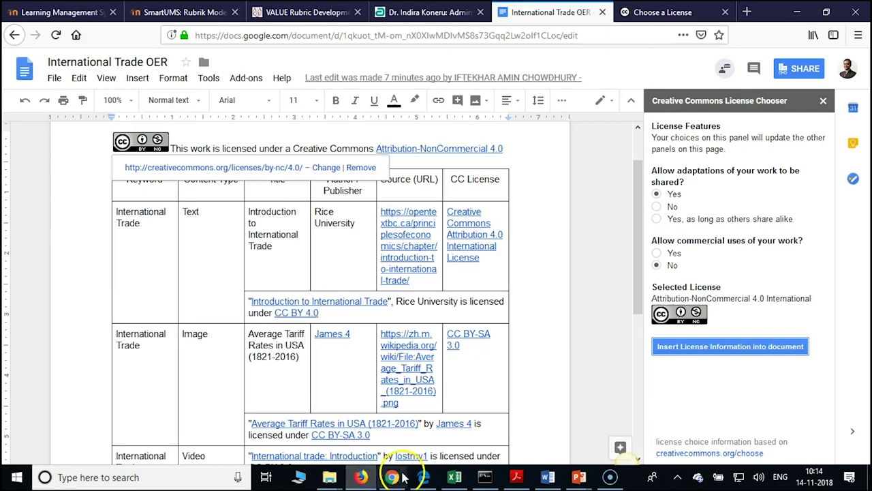
pyautogui.click(392, 477)
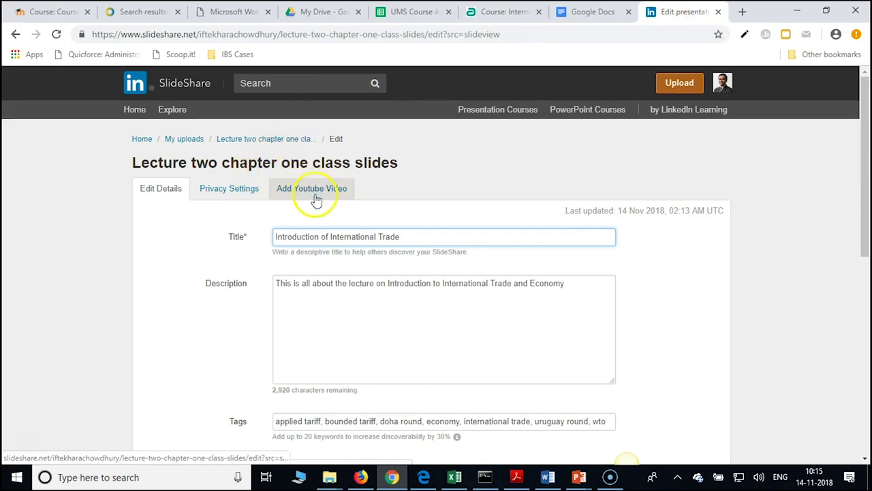
pyautogui.scroll(-2, 416, 186)
pyautogui.scroll(1, 415, 186)
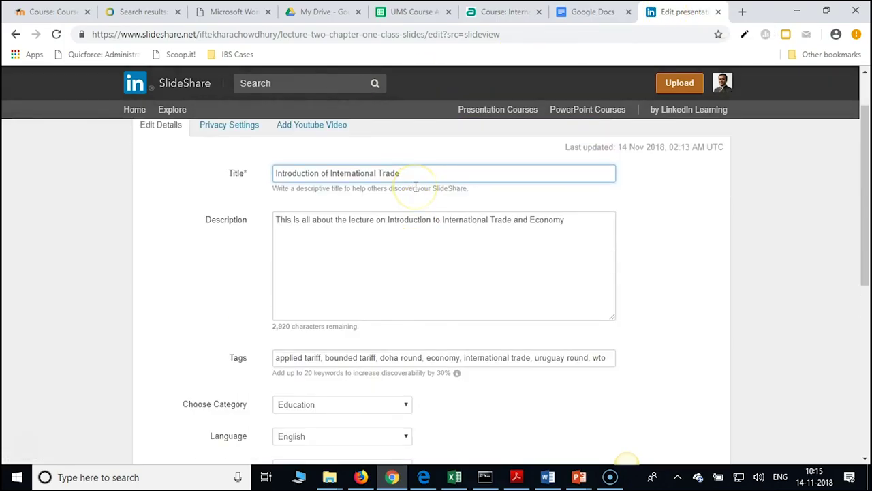
pyautogui.scroll(1, 315, 173)
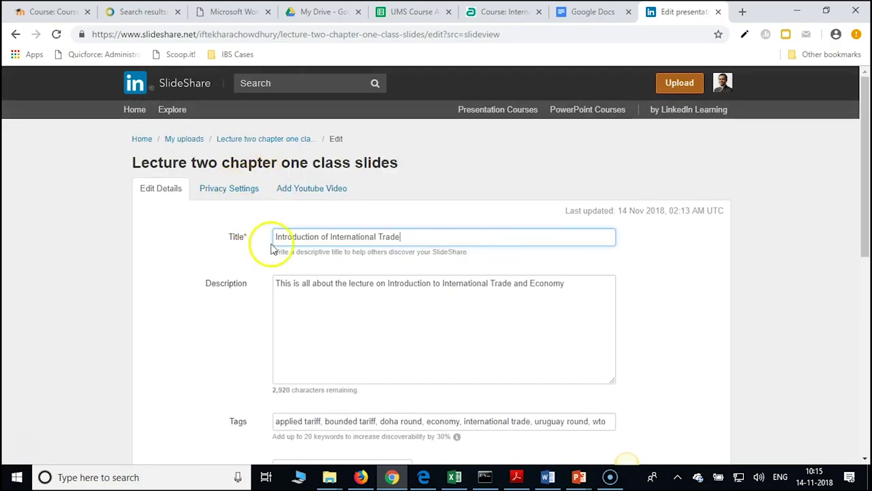
pyautogui.scroll(-4, 272, 245)
# Save the new title and CC Attribution-NonCommercial licence
pyautogui.click(292, 393)
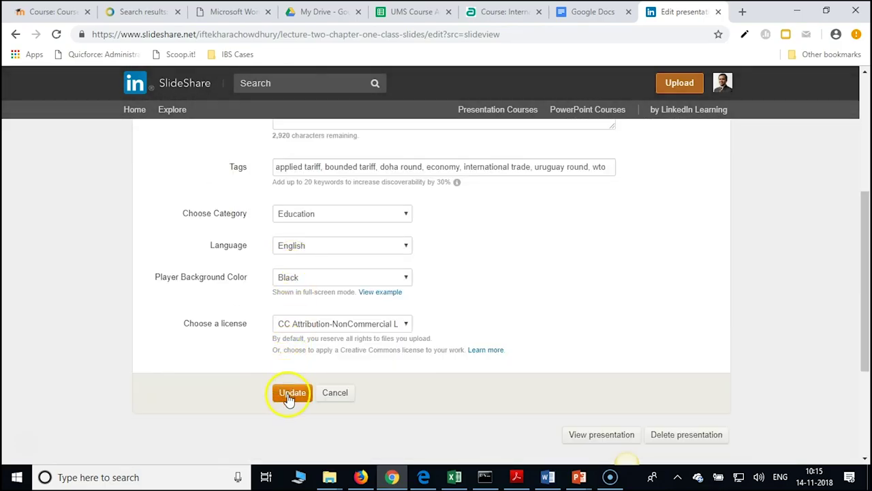
pyautogui.click(227, 191)
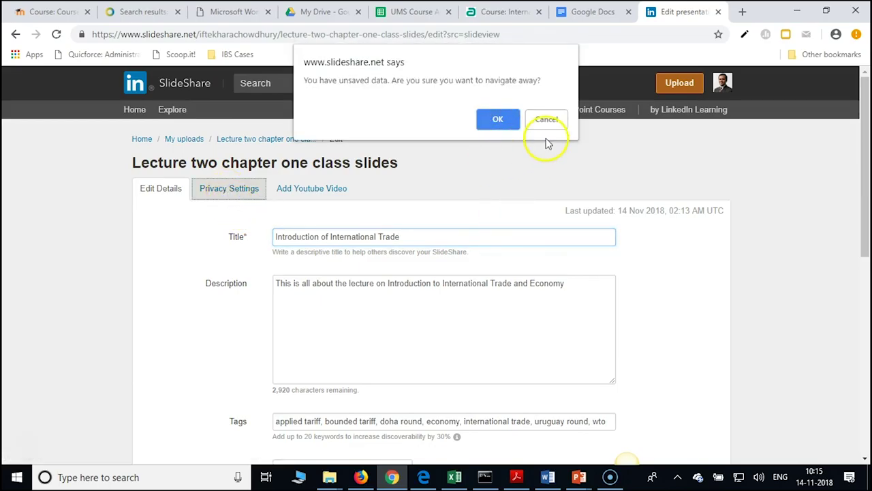
pyautogui.click(556, 122)
pyautogui.scroll(-3, 528, 222)
pyautogui.click(290, 392)
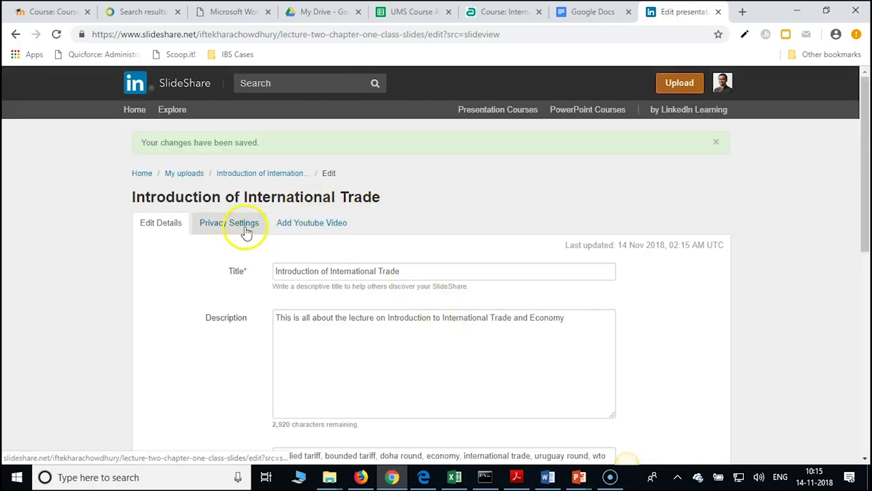
# Review the privacy settings (public, downloading and clipping allowed), then minimize the browser window
pyautogui.click(247, 231)
pyautogui.scroll(-2, 532, 207)
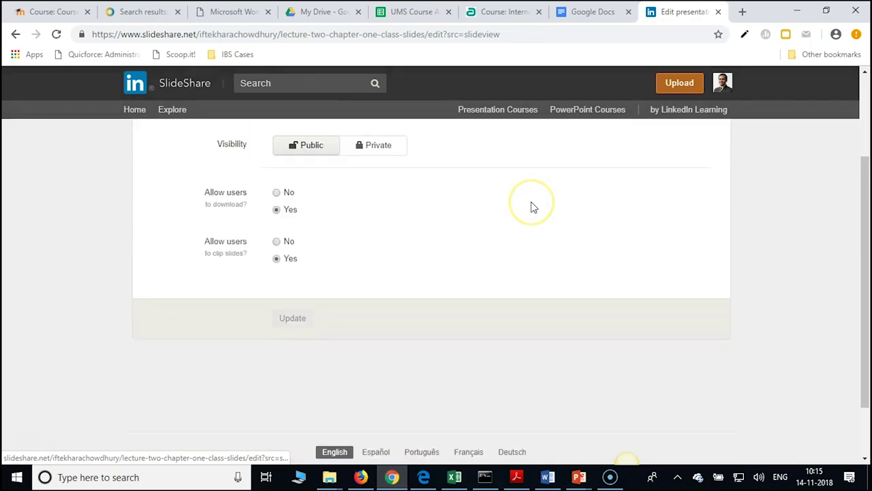
pyautogui.scroll(1, 532, 207)
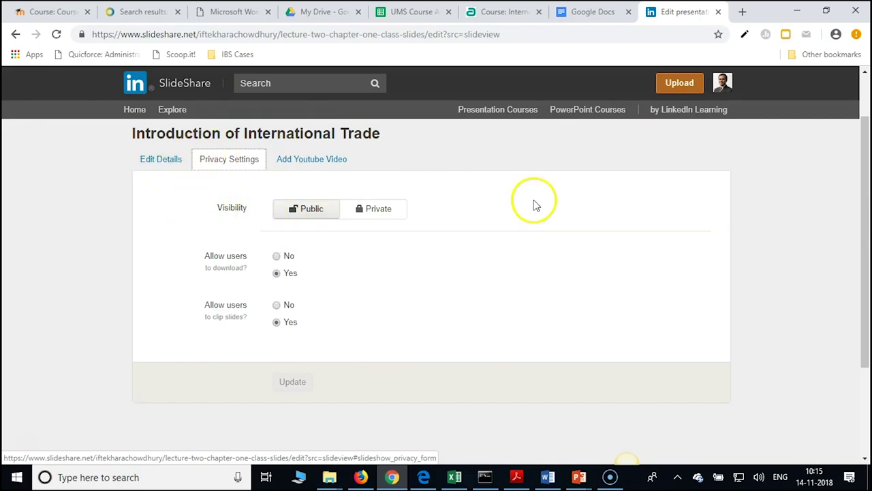
pyautogui.click(797, 11)
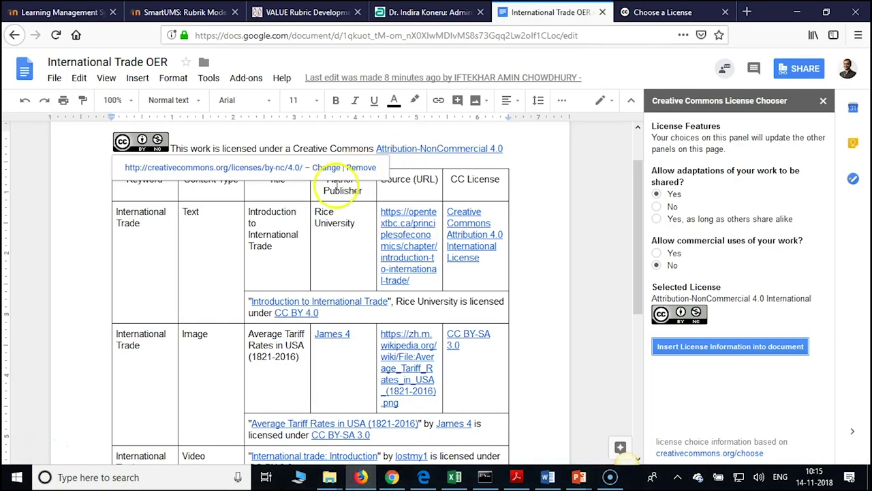
pyautogui.click(796, 11)
pyautogui.doubleClick(341, 95)
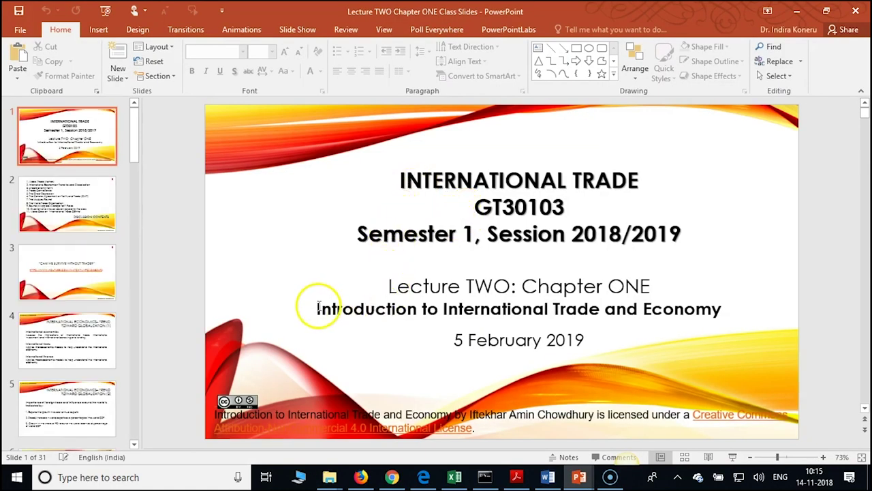
pyautogui.moveTo(316, 308); pyautogui.dragTo(331, 308)
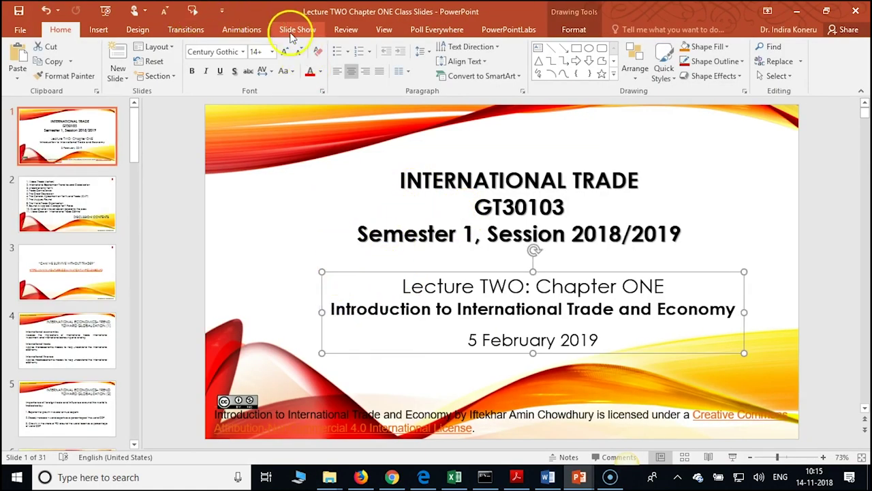
pyautogui.click(45, 11)
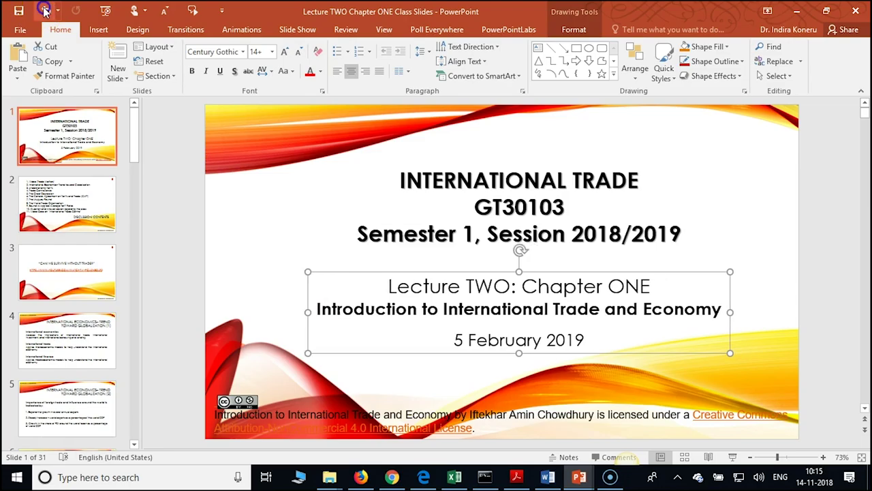
pyautogui.click(330, 308)
pyautogui.moveTo(331, 308); pyautogui.dragTo(704, 316)
pyautogui.hotkey('ctrl', 'c')
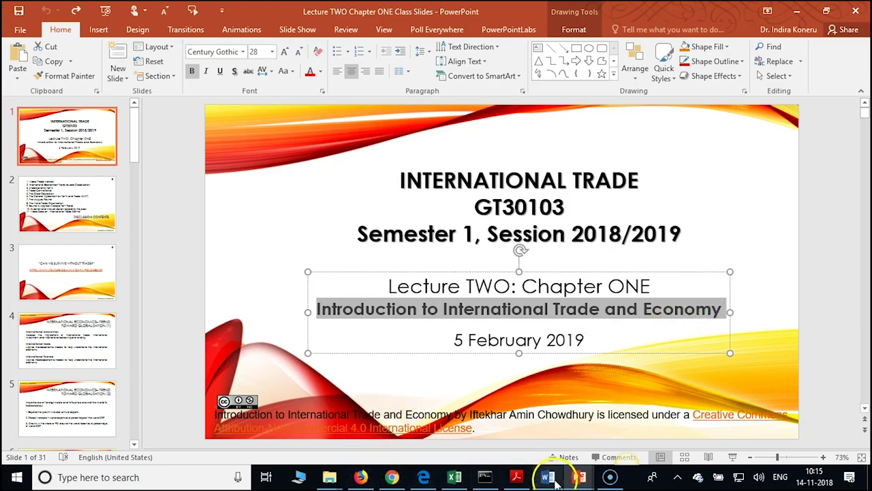
pyautogui.click(856, 11)
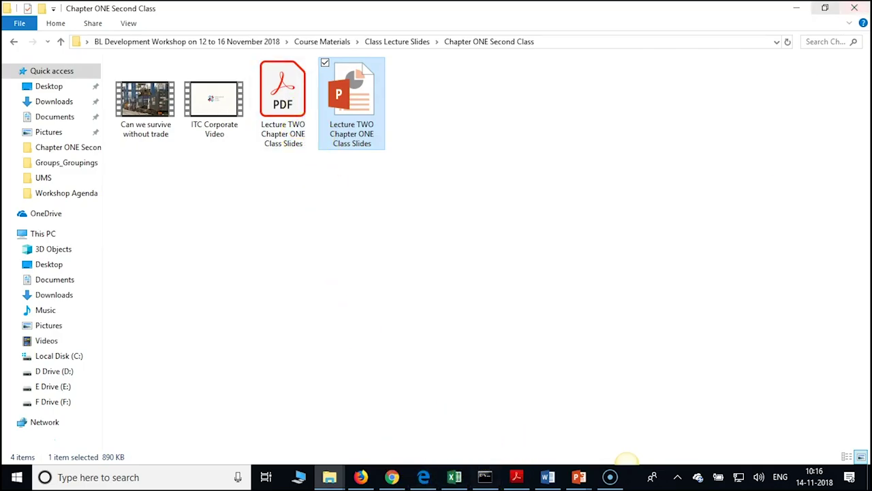
# Paste 'Introduction to International Trade and Economy' as the title, save it, and return to the view page
pyautogui.click(796, 8)
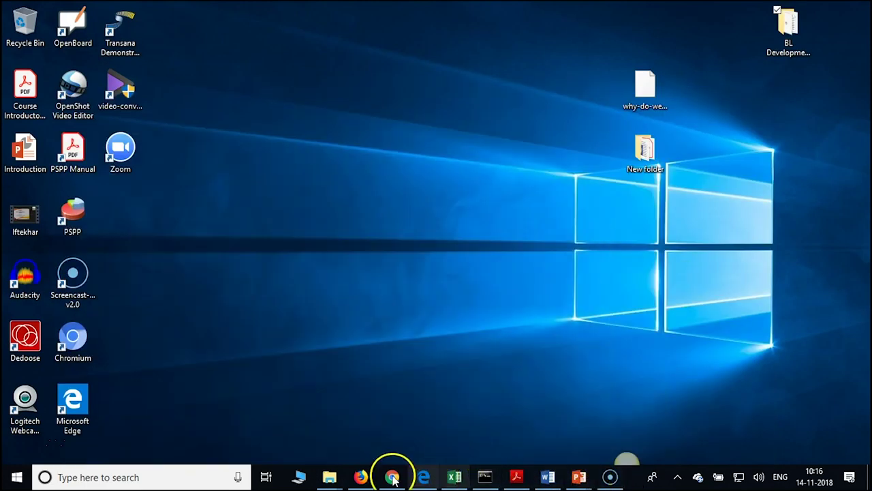
pyautogui.click(391, 477)
pyautogui.click(161, 161)
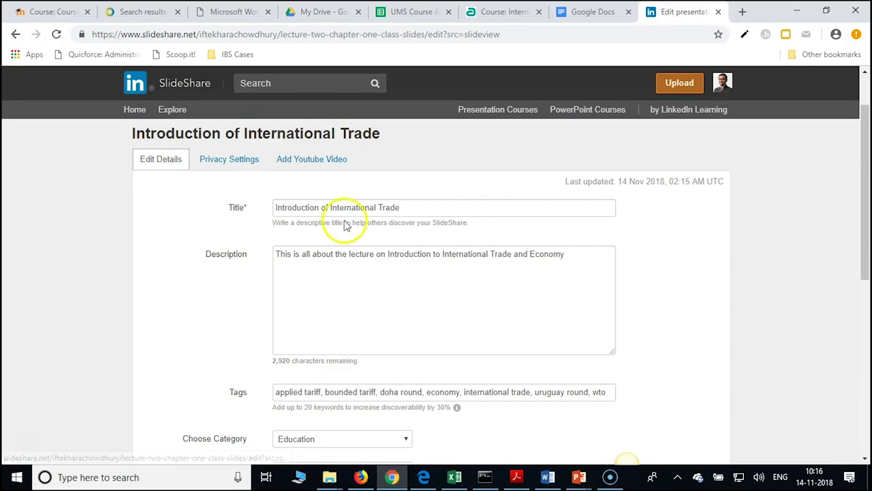
pyautogui.moveTo(413, 208); pyautogui.dragTo(229, 198)
pyautogui.hotkey('ctrl', 'v')
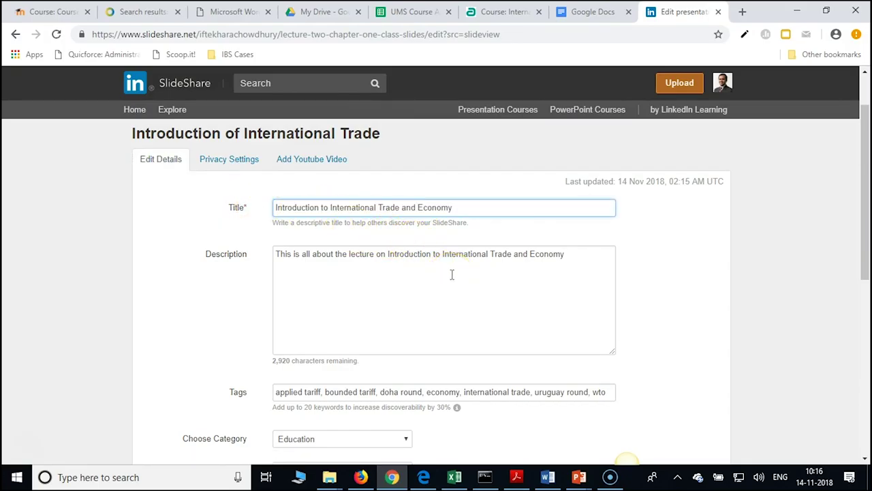
pyautogui.scroll(-4, 457, 276)
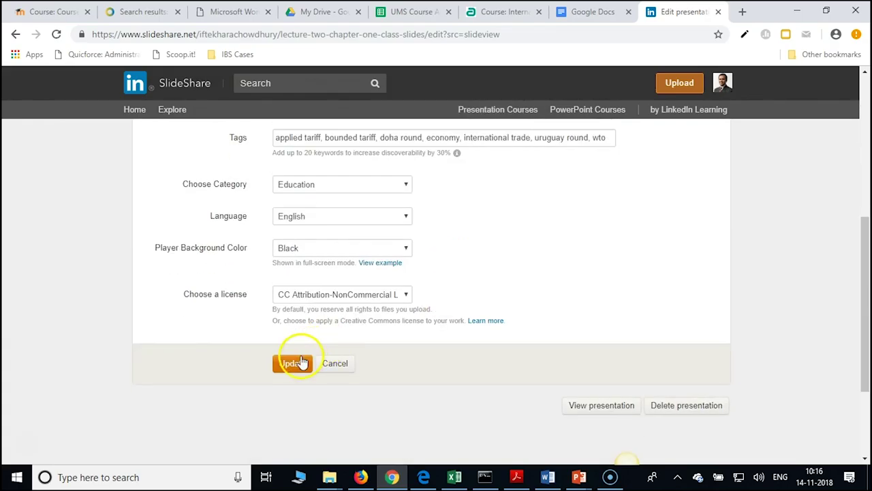
pyautogui.click(293, 363)
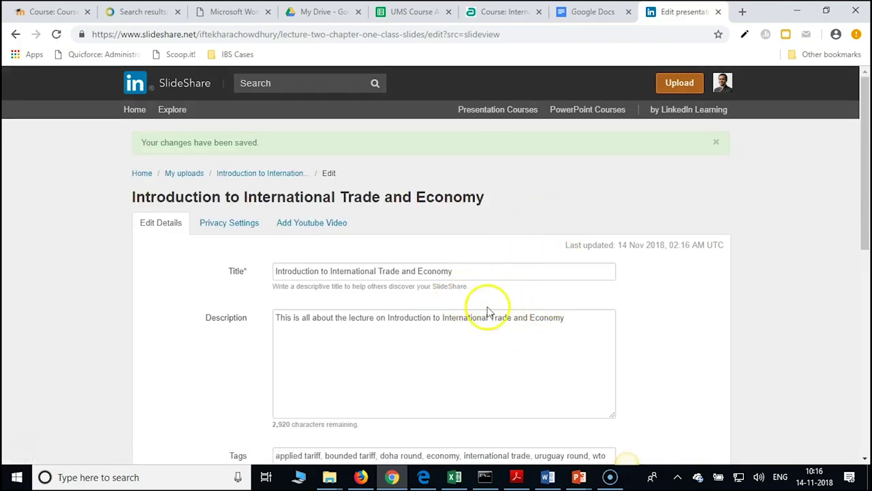
pyautogui.click(255, 176)
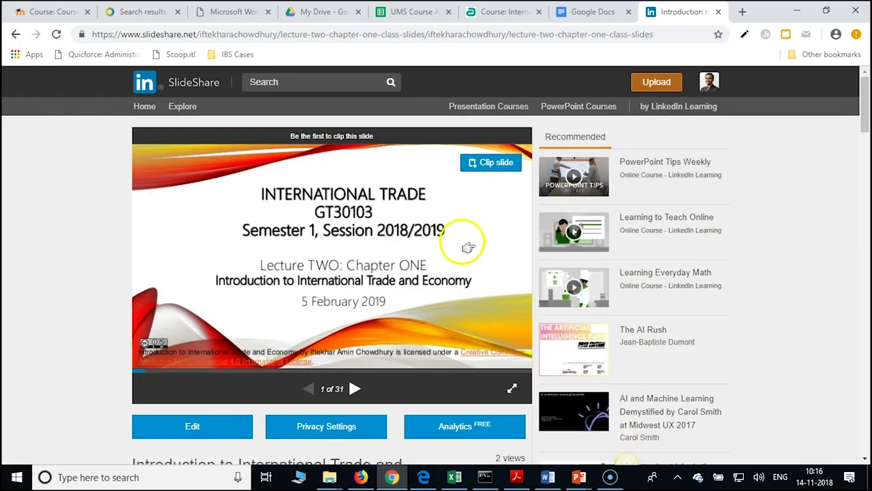
# Preview the lecture by stepping to slide 2 and back to the title slide
pyautogui.scroll(-1, 469, 251)
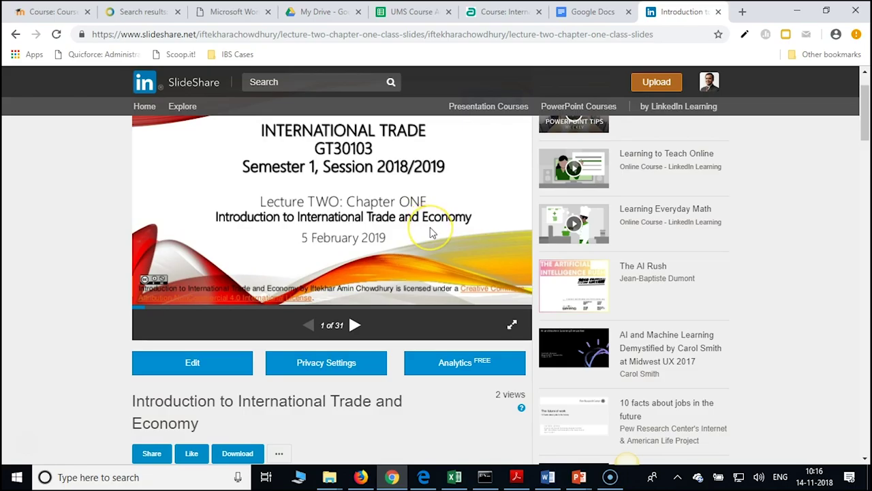
pyautogui.scroll(1, 430, 227)
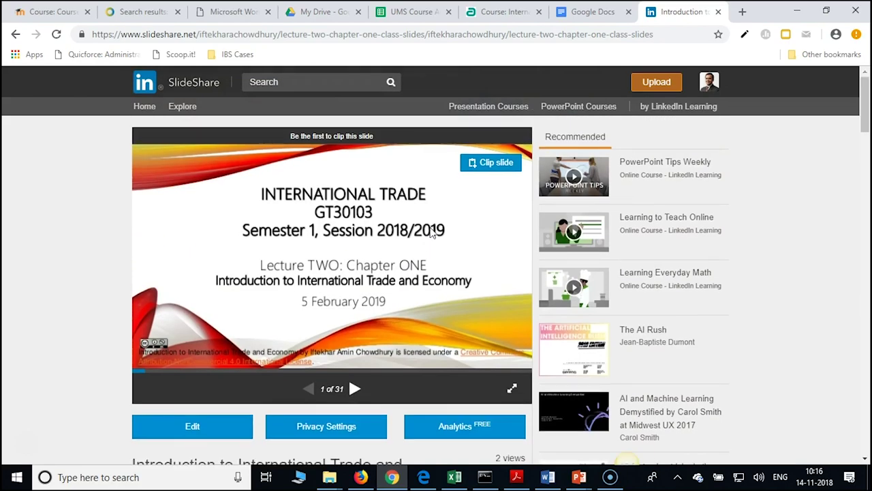
pyautogui.click(355, 390)
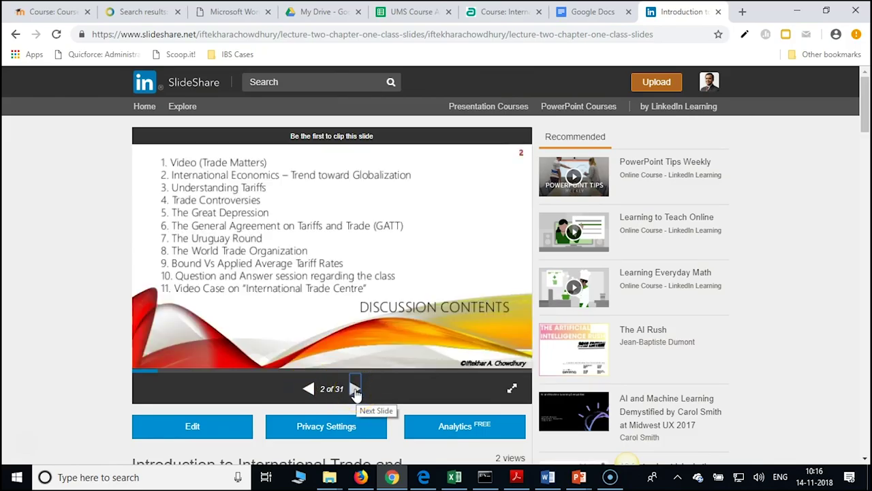
pyautogui.click(308, 390)
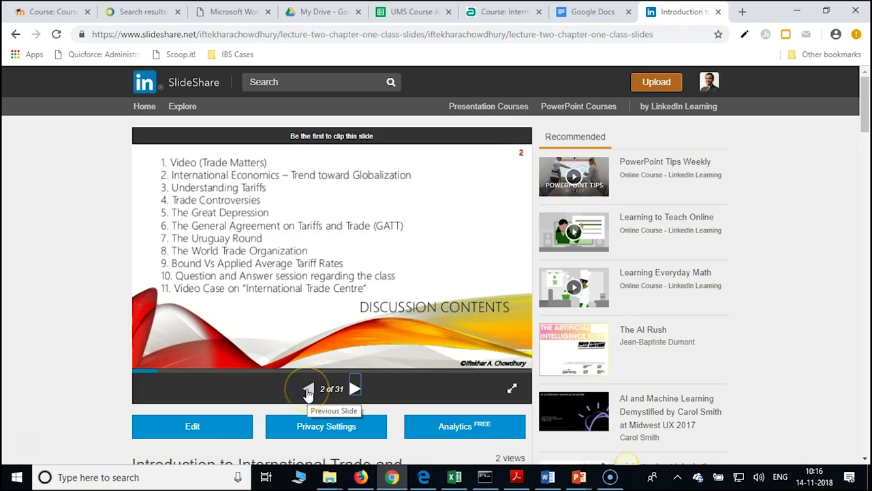
pyautogui.click(308, 390)
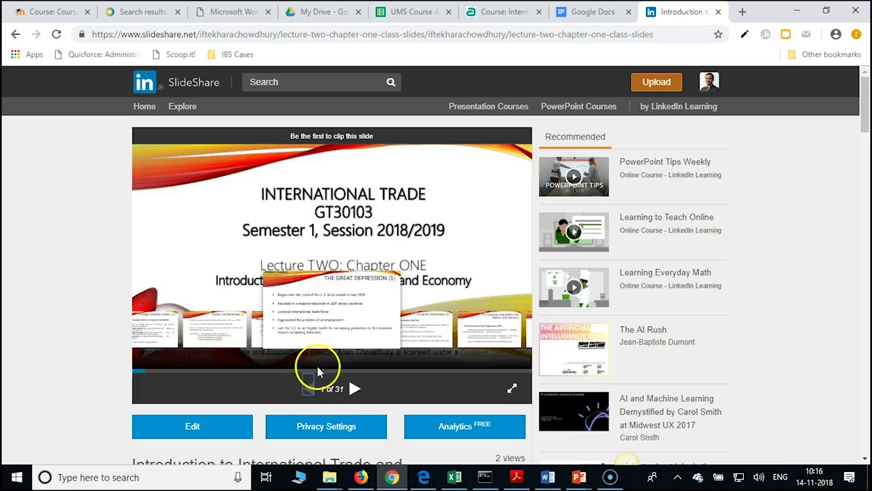
# Visit the edit page, go back to the view page, and switch to the My Drive tab
pyautogui.click(176, 435)
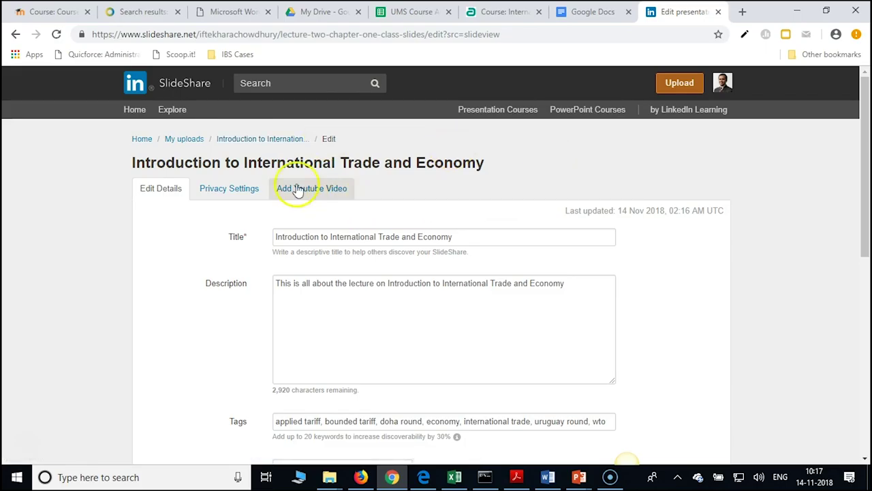
pyautogui.click(263, 140)
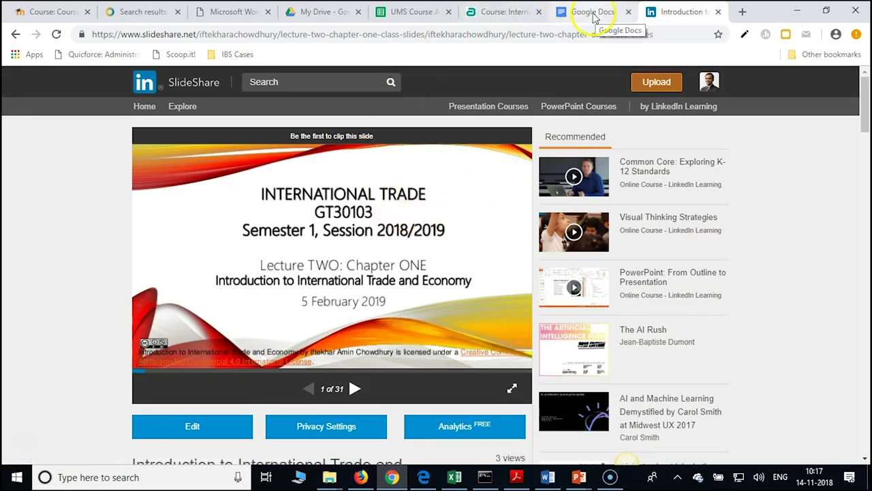
pyautogui.click(321, 12)
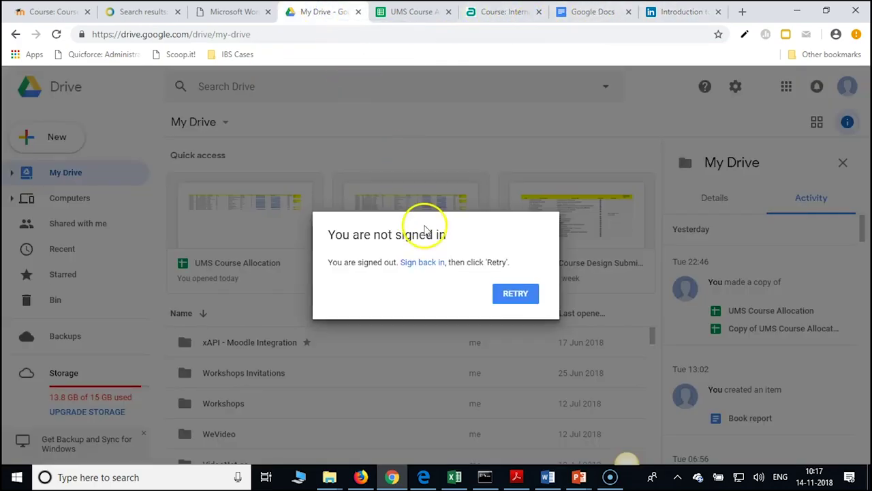
# Bring the Firefox window with the International Trade OER Google Doc to the front
pyautogui.click(361, 475)
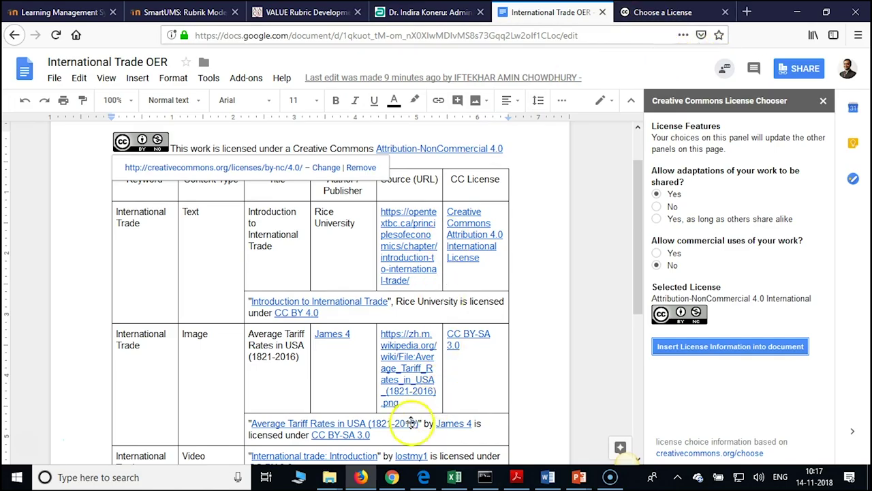
pyautogui.moveTo(392, 477)
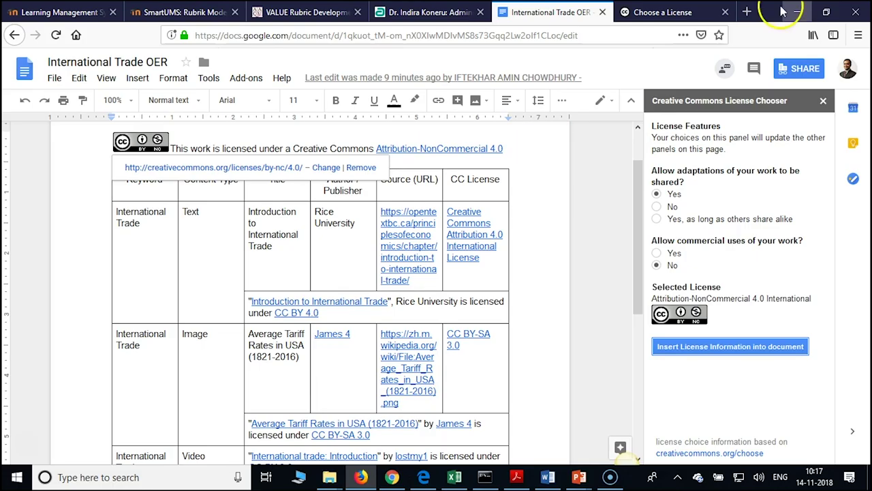
# Load drive.google.com in a new browser tab
pyautogui.click(750, 11)
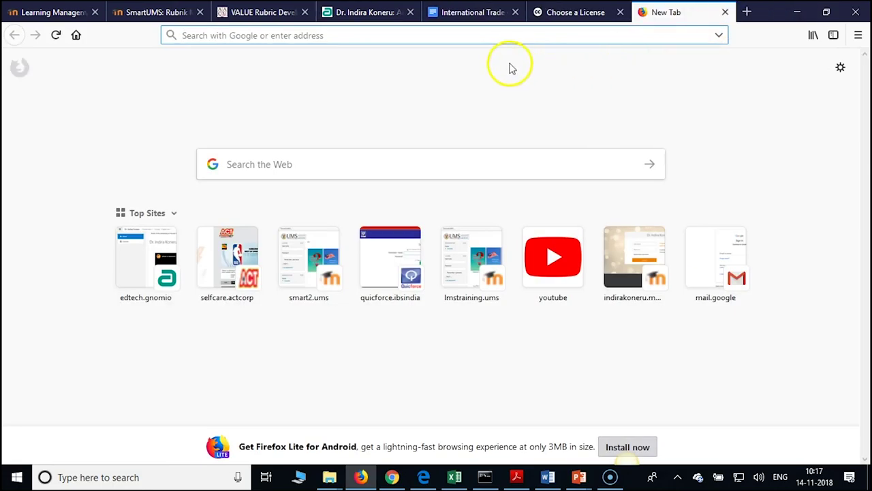
pyautogui.write('d')
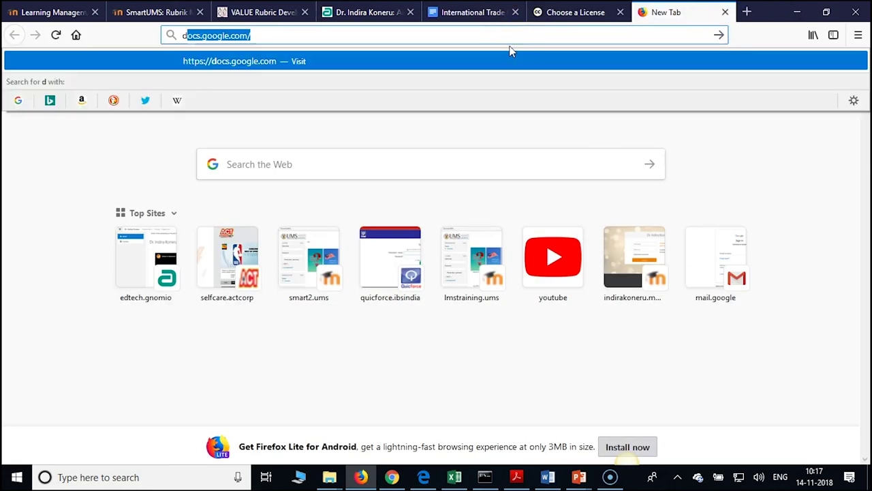
pyautogui.write('rive.')
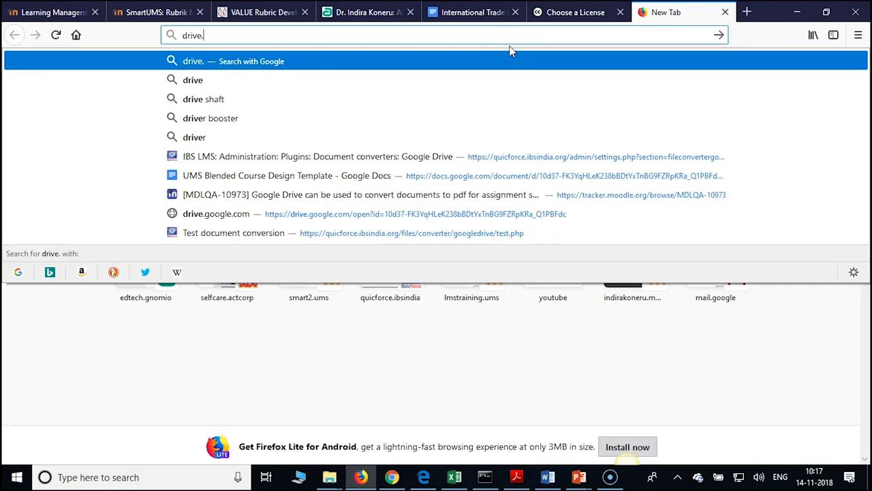
pyautogui.write('google')
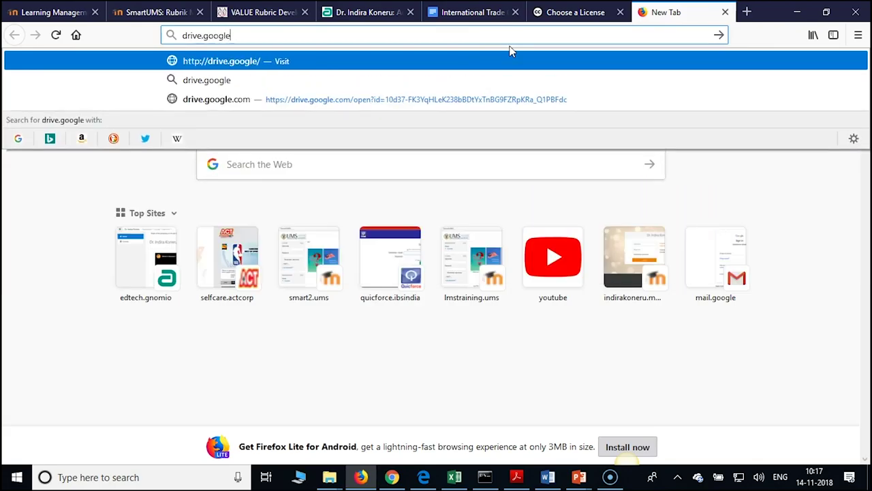
pyautogui.write('.com')
pyautogui.press('Return')
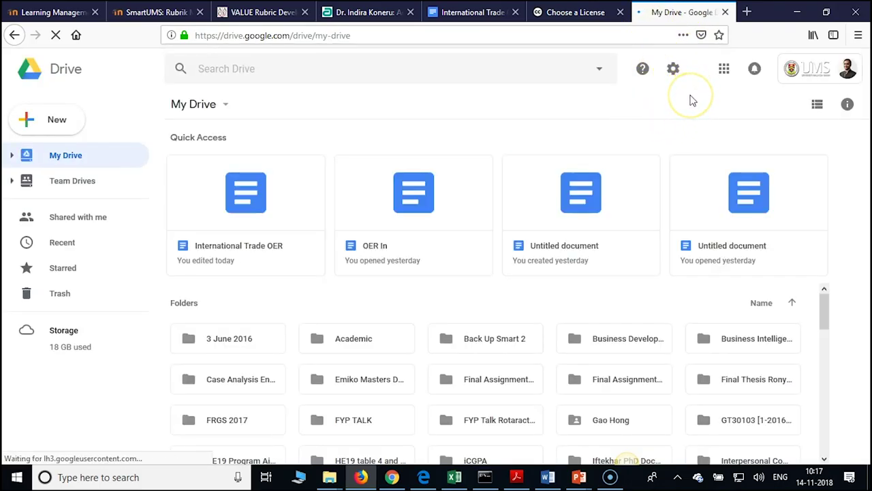
# Check which account is signed in to Drive and sign out of the university account
pyautogui.click(846, 72)
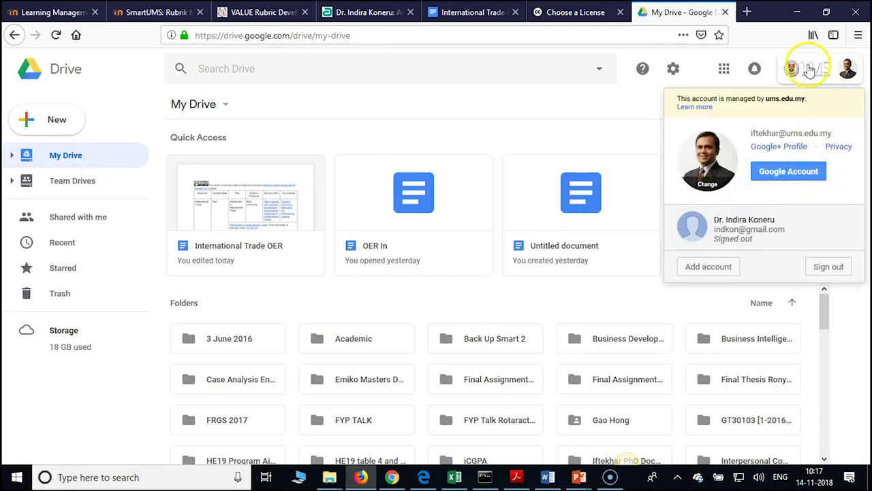
pyautogui.click(594, 113)
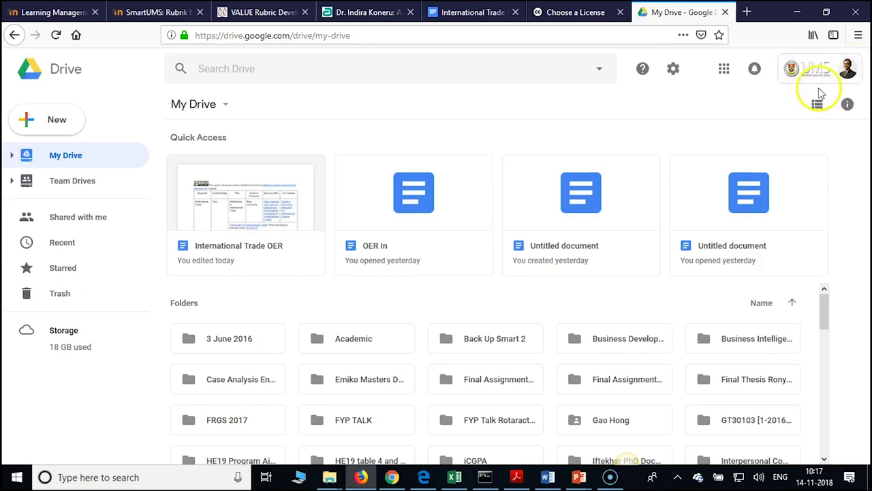
pyautogui.click(842, 75)
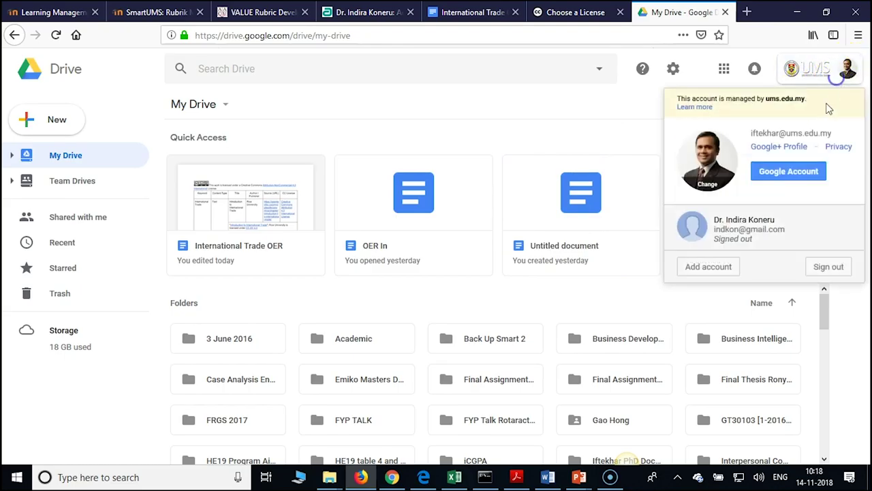
pyautogui.click(828, 269)
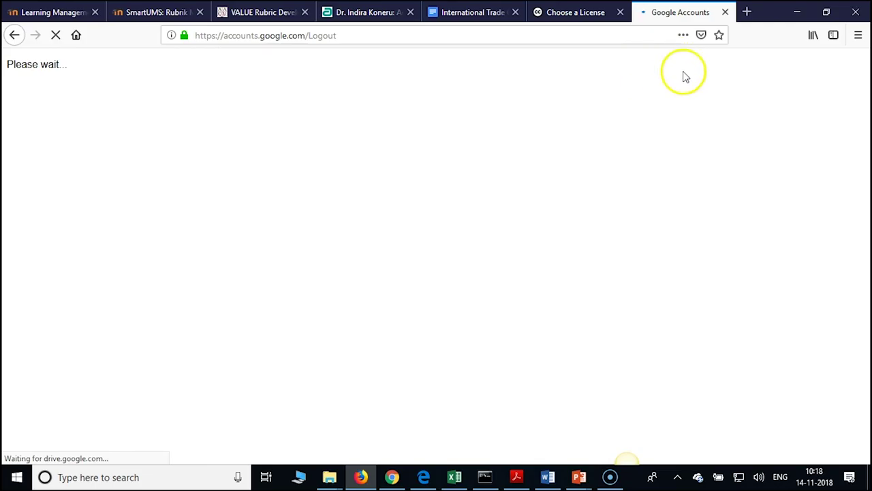
# Retry reconnecting Drive in the other browser several times, then return to the account chooser
pyautogui.click(392, 476)
pyautogui.click(511, 300)
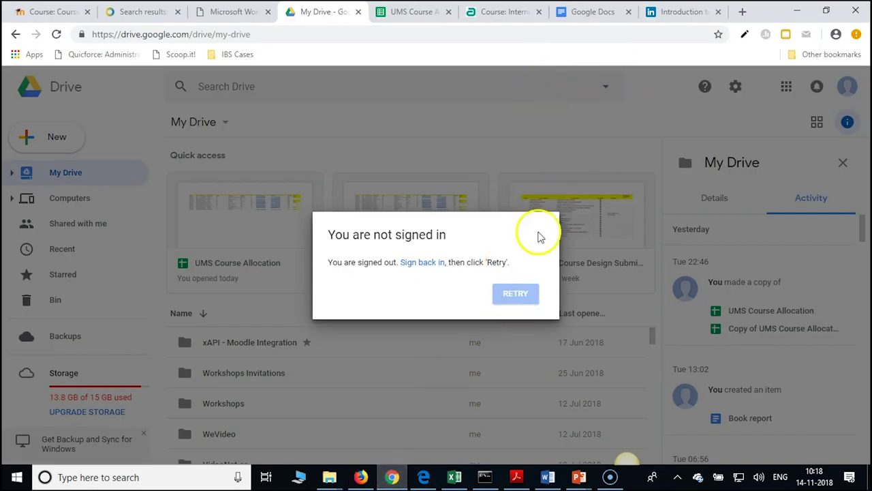
pyautogui.click(515, 294)
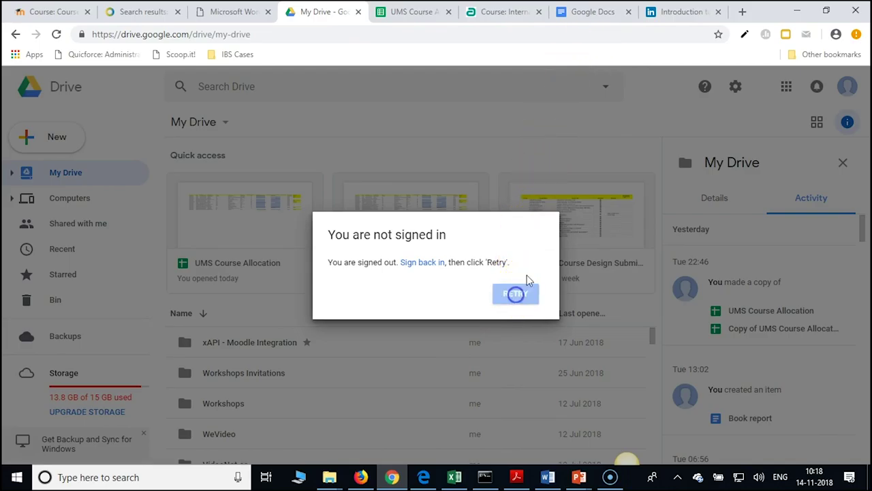
pyautogui.click(514, 295)
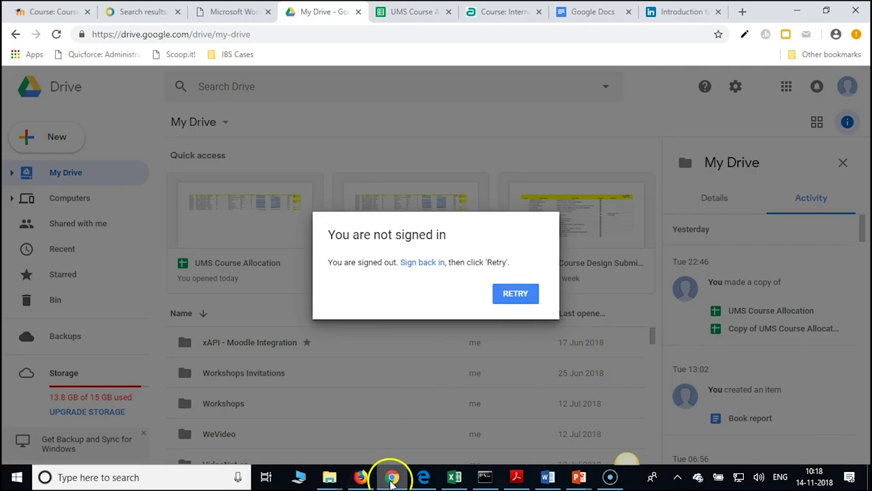
pyautogui.click(361, 477)
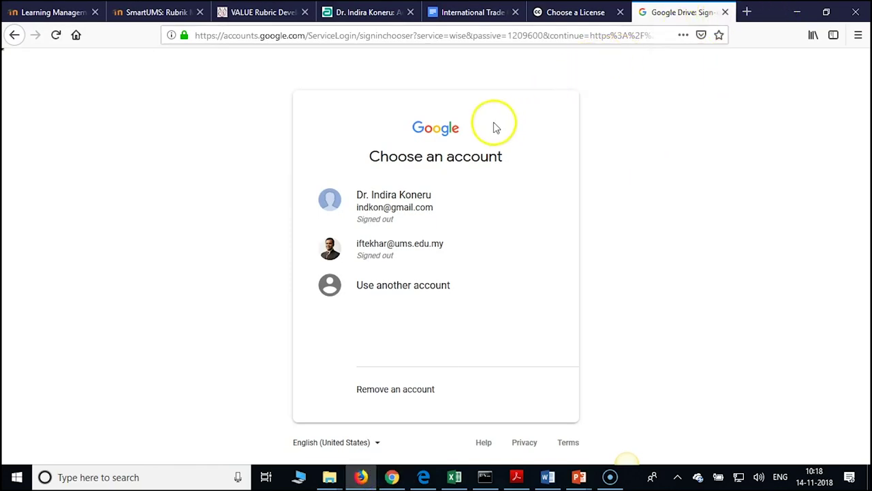
# Sign in with another Google account's e-mail and password, declining to save the login
pyautogui.click(399, 286)
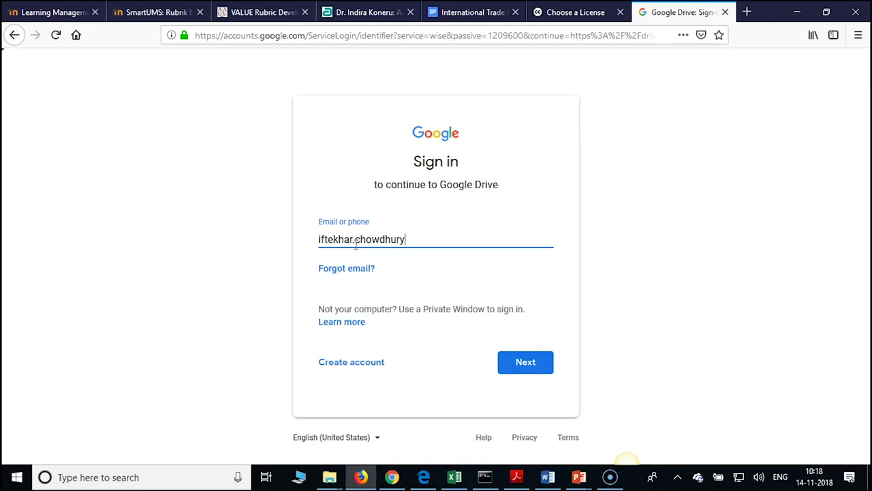
pyautogui.click(520, 363)
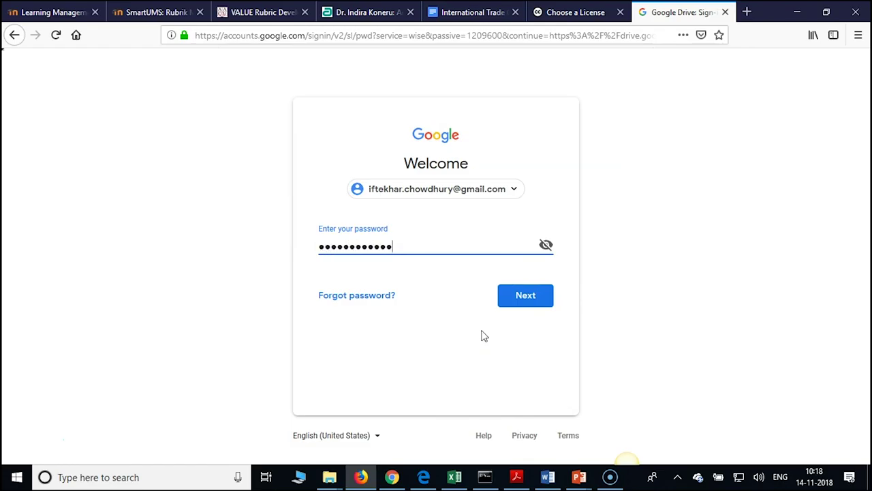
pyautogui.press('Return')
pyautogui.click(333, 146)
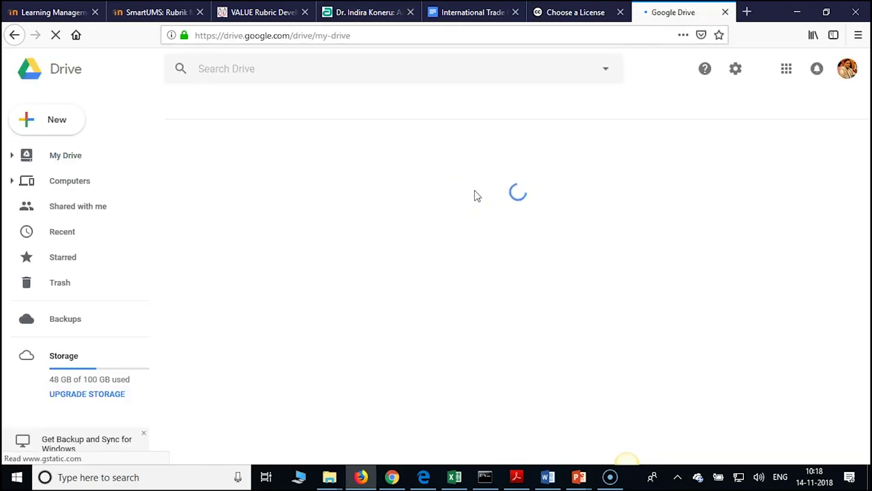
# Navigate BL Development Workshop > Course Materials > Class Lecture Slides > Chapter ONE Second Class and preview Lecture TWO Chapter ONE Class Slides.pptx
pyautogui.doubleClick(496, 339)
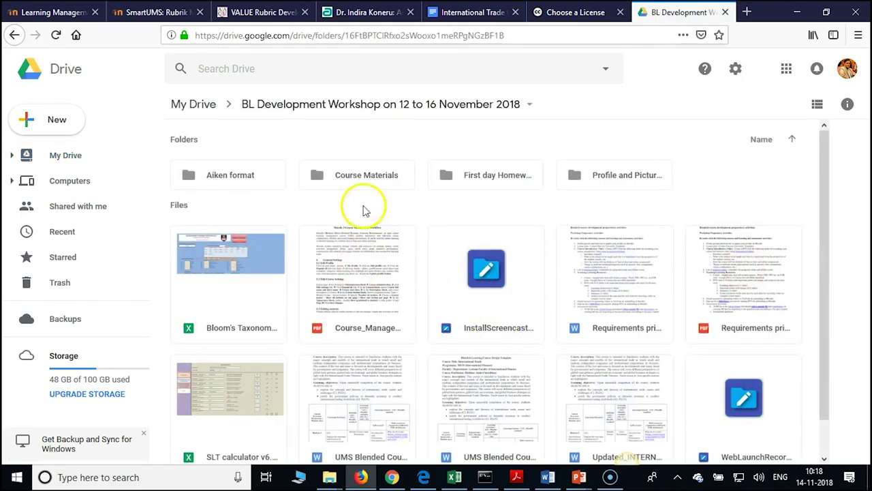
pyautogui.doubleClick(372, 172)
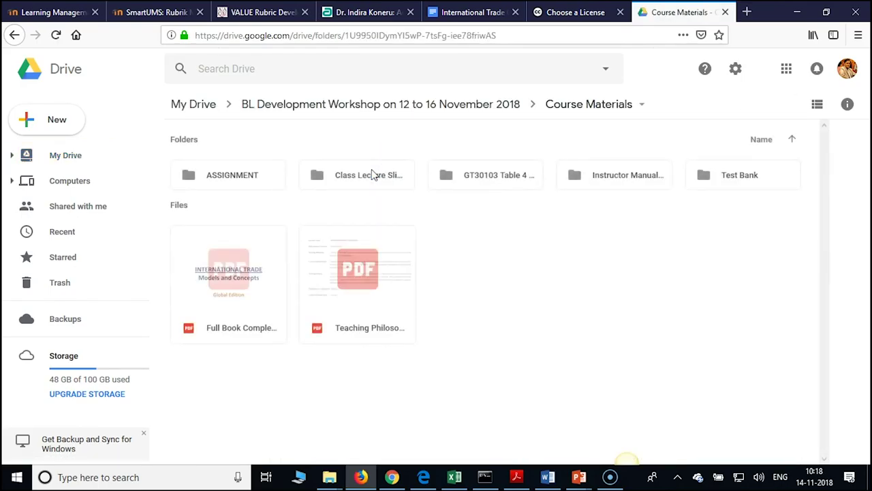
pyautogui.click(372, 177)
pyautogui.doubleClick(372, 177)
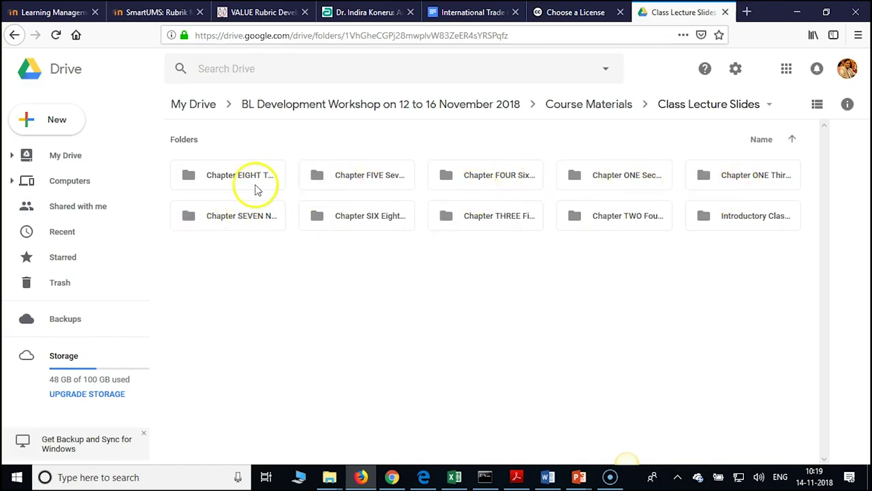
pyautogui.click(616, 189)
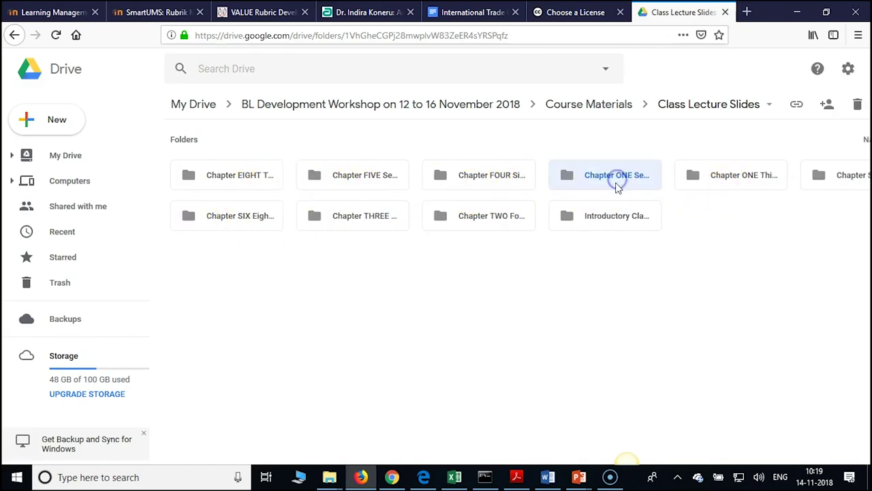
pyautogui.doubleClick(606, 183)
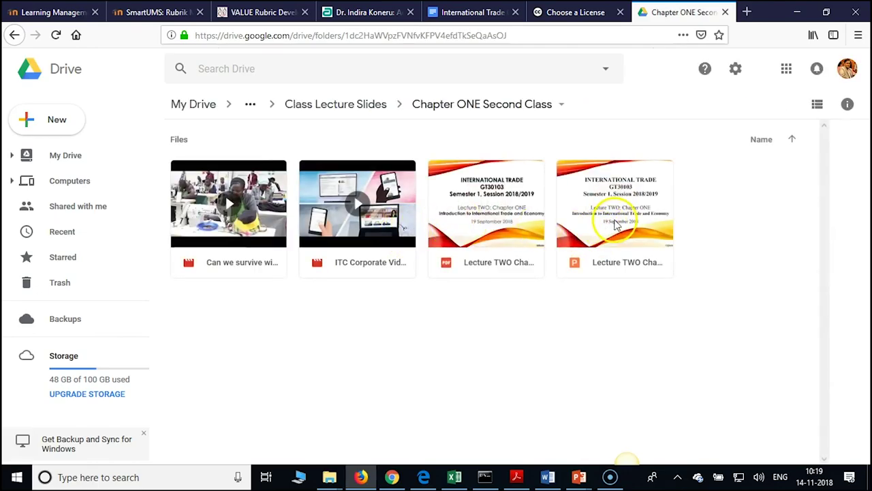
pyautogui.doubleClick(616, 225)
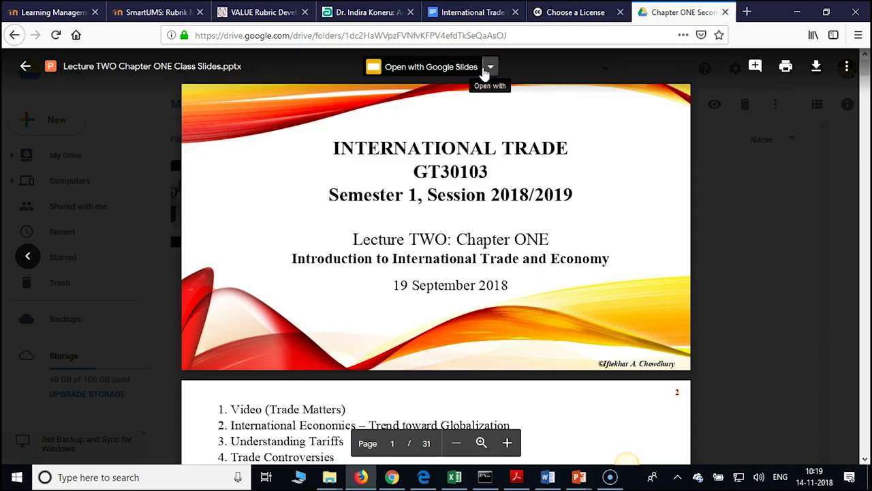
# Open the Lecture TWO Chapter ONE Class Slides file from Drive in Google Slides
pyautogui.click(490, 68)
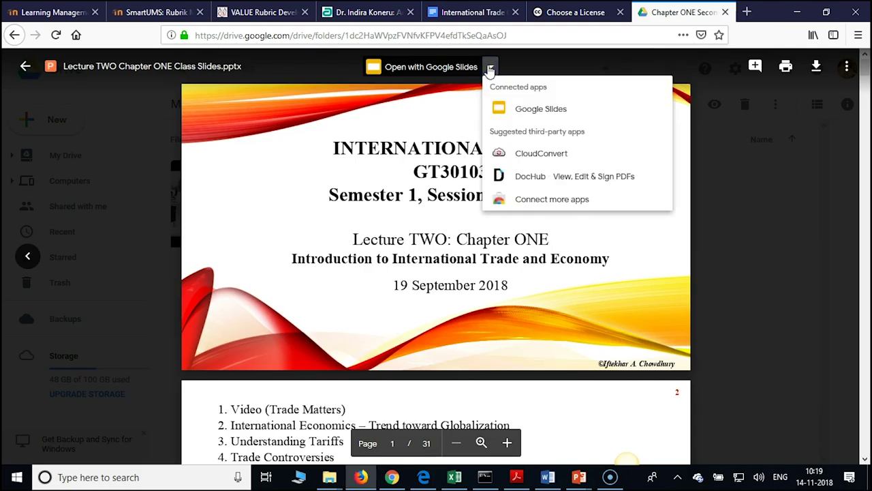
pyautogui.click(534, 111)
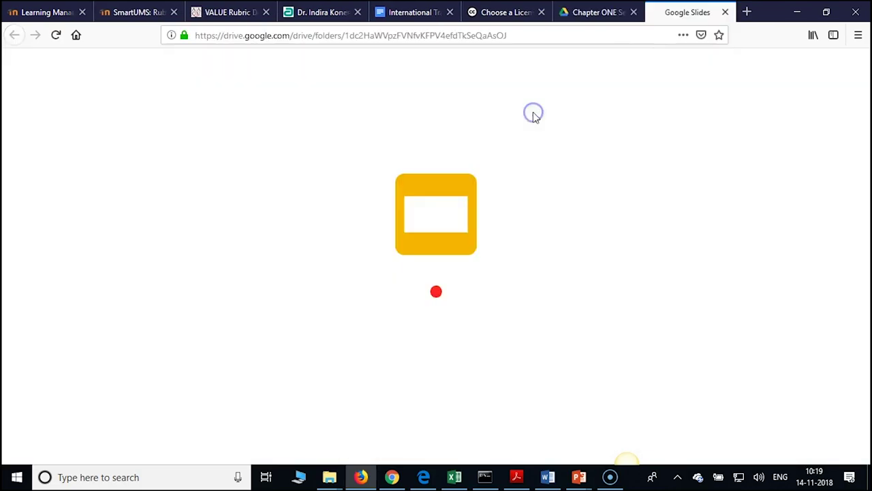
pyautogui.click(547, 133)
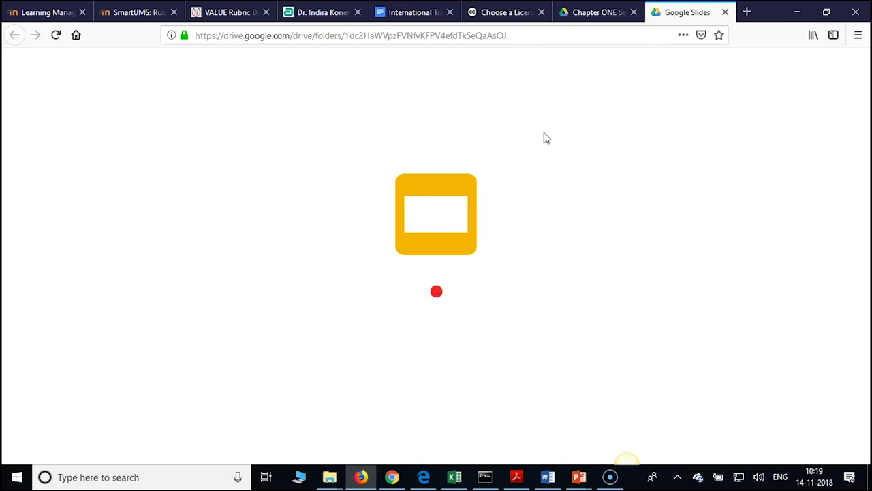
pyautogui.click(535, 133)
pyautogui.click(512, 136)
pyautogui.click(559, 109)
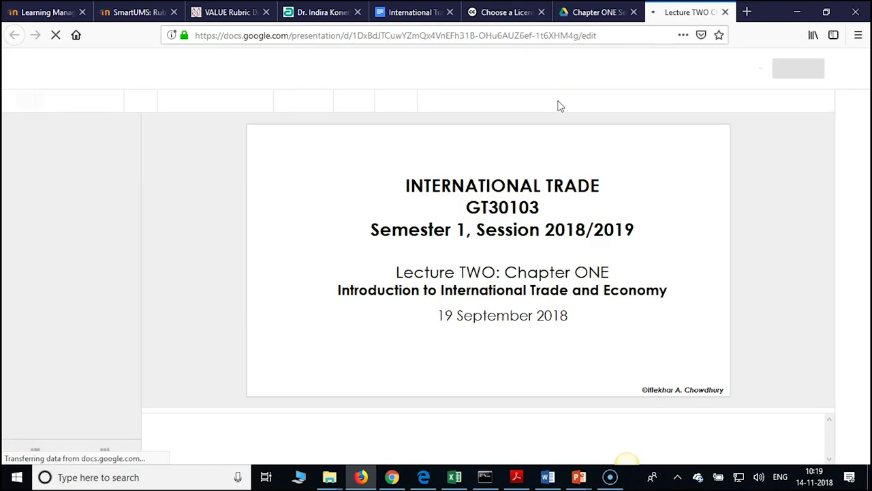
pyautogui.click(548, 94)
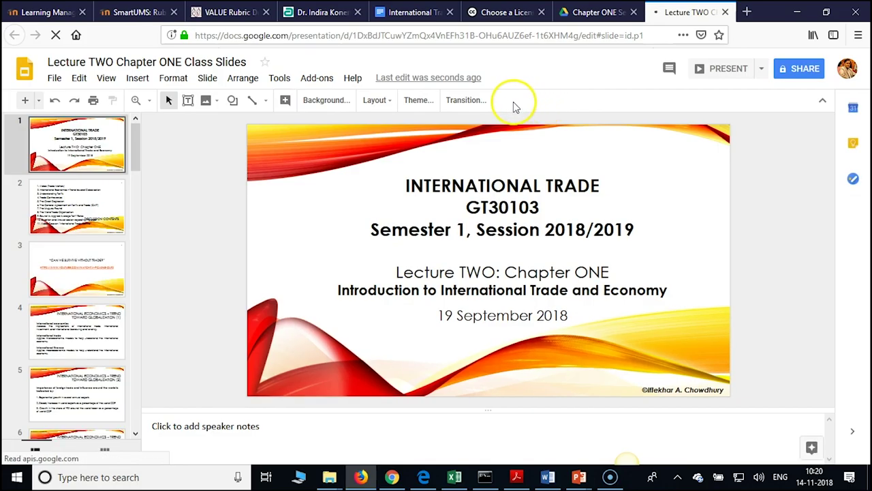
pyautogui.click(313, 79)
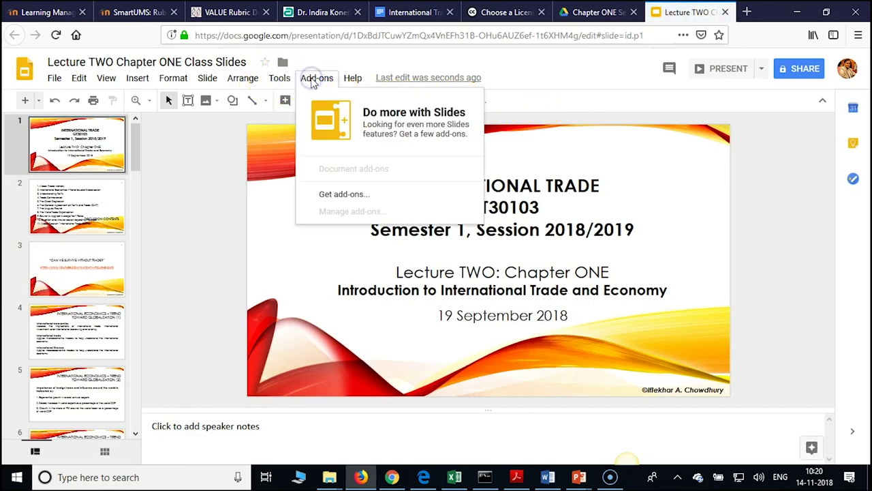
pyautogui.click(343, 194)
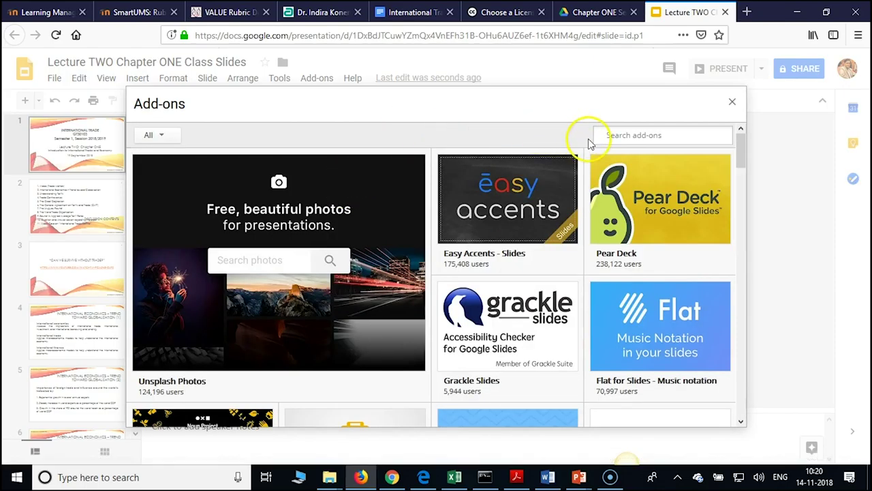
pyautogui.click(609, 137)
pyautogui.write('creative')
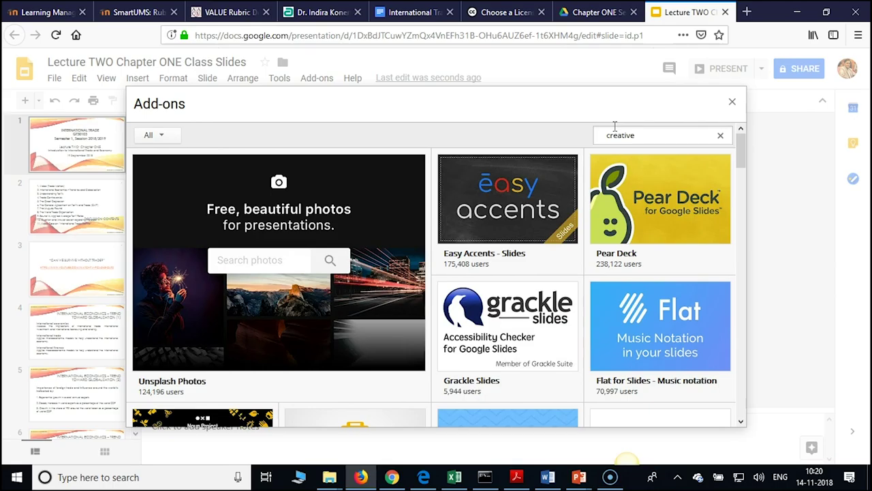
pyautogui.press('Return')
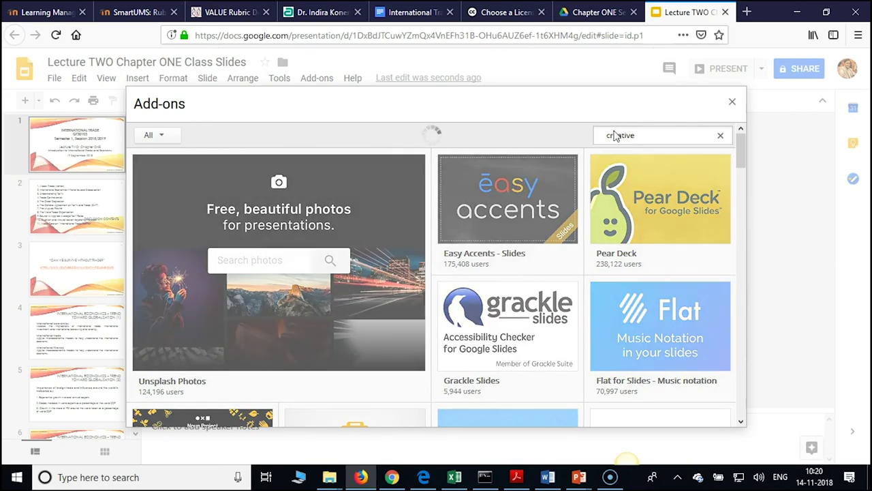
pyautogui.click(618, 141)
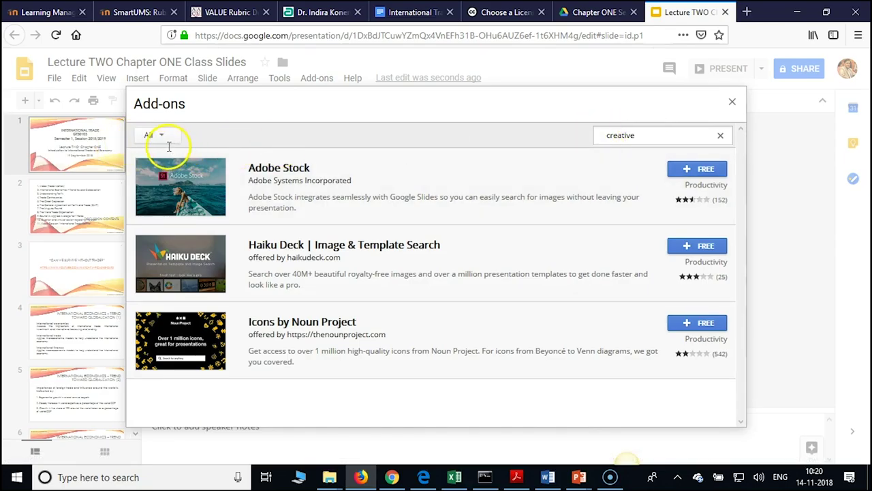
pyautogui.click(640, 135)
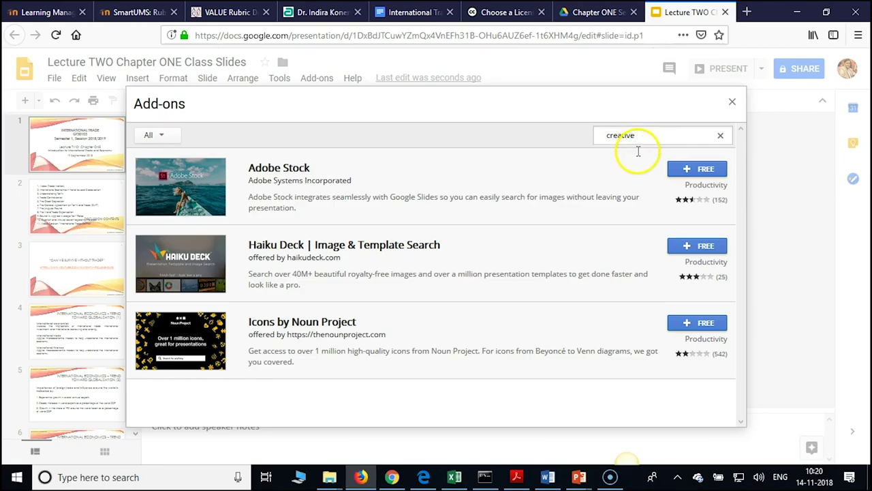
pyautogui.click(732, 103)
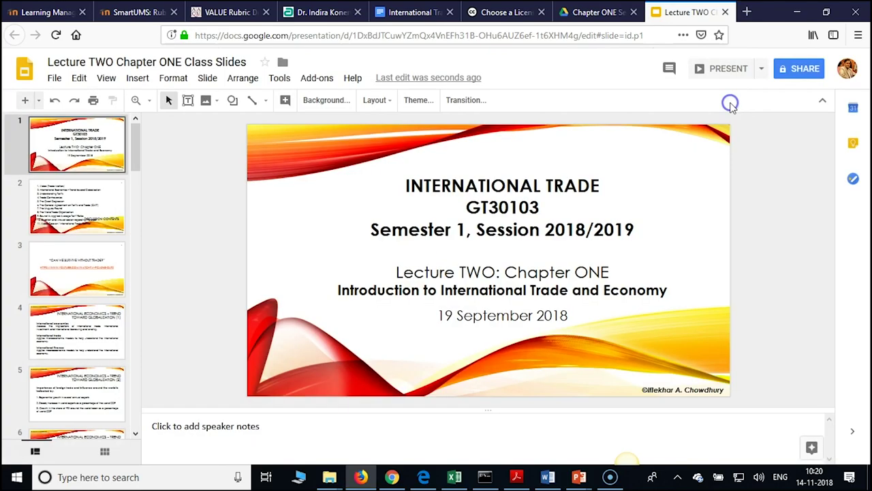
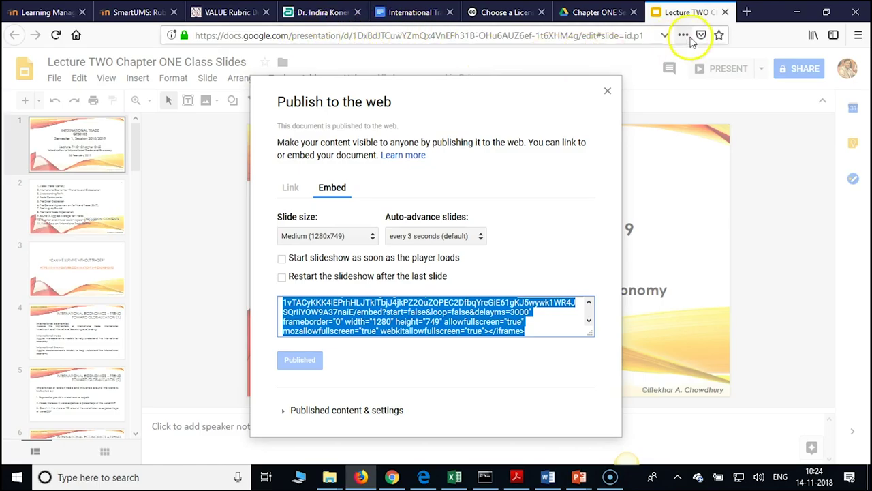
# Open a new browser tab beside the published Google Slides deck
pyautogui.click(750, 14)
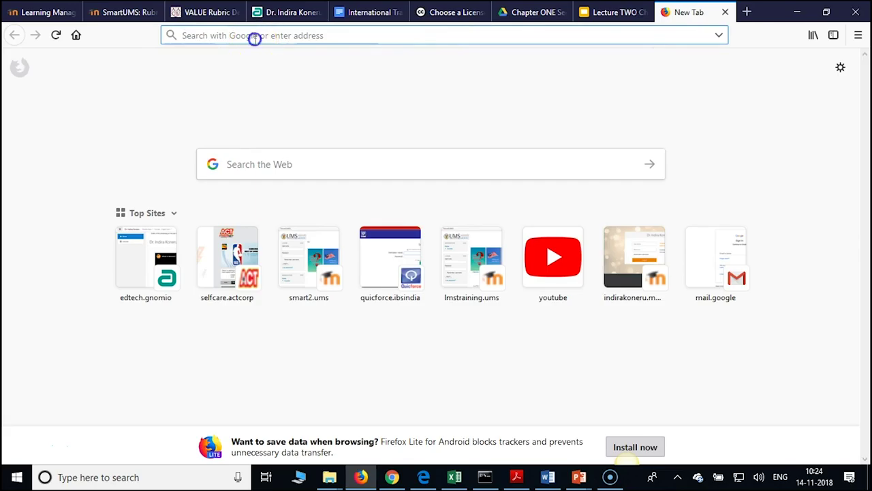
# Go to lmstraining.ums.edu.my and enter the lecturer's username
pyautogui.write('lmstrai')
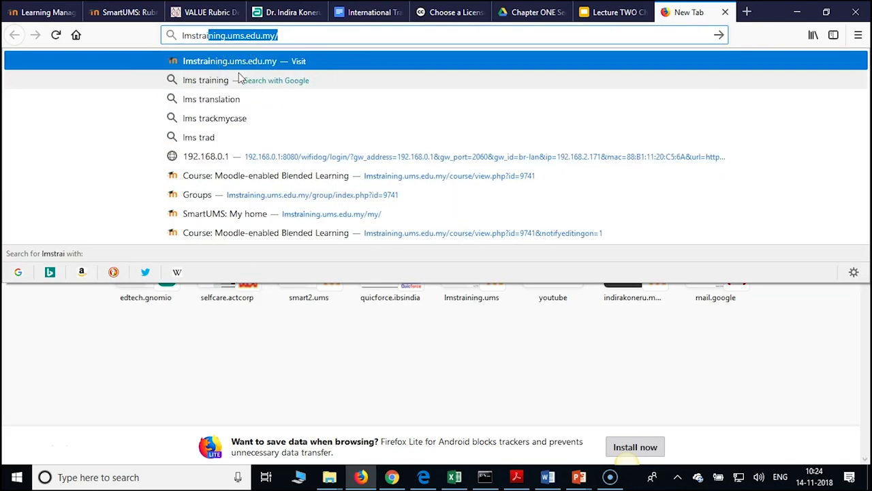
pyautogui.write('ning')
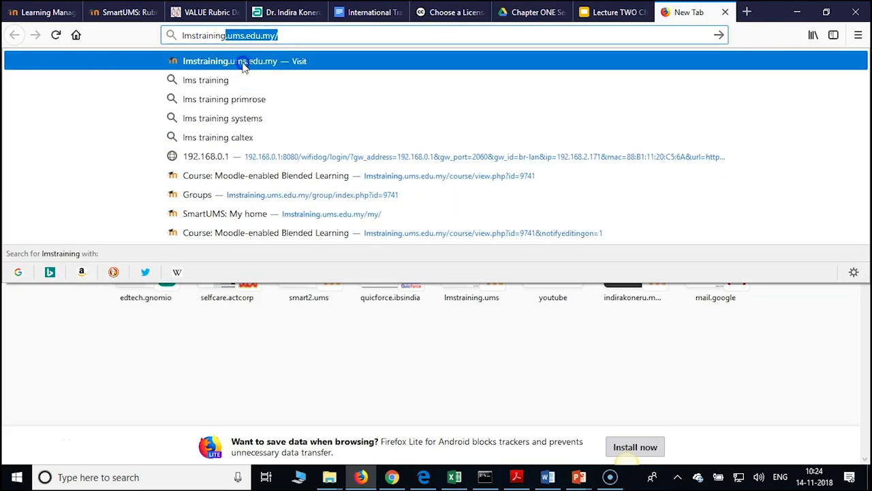
pyautogui.click(243, 63)
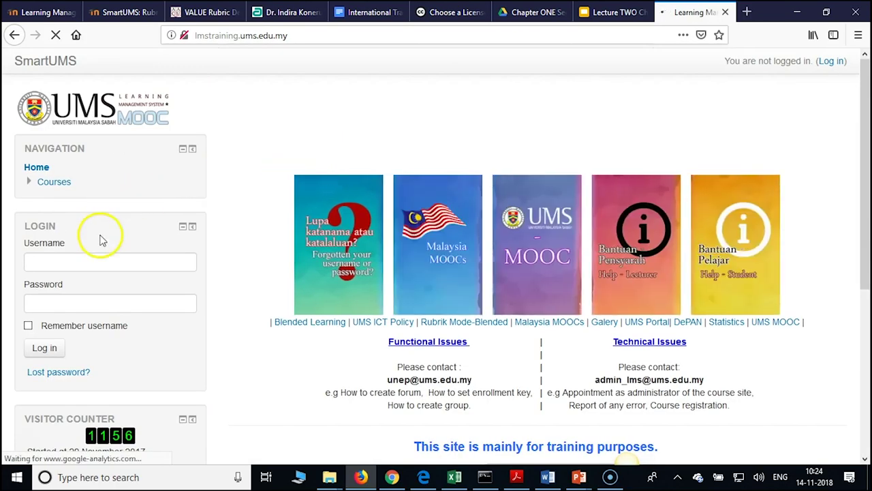
pyautogui.click(58, 265)
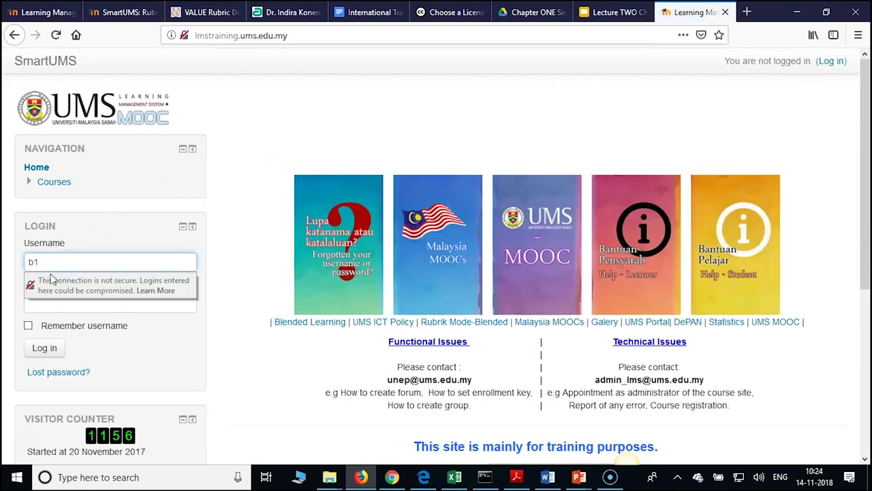
# Enter the account password, log in without saving credentials, and show My courses
pyautogui.click(225, 259)
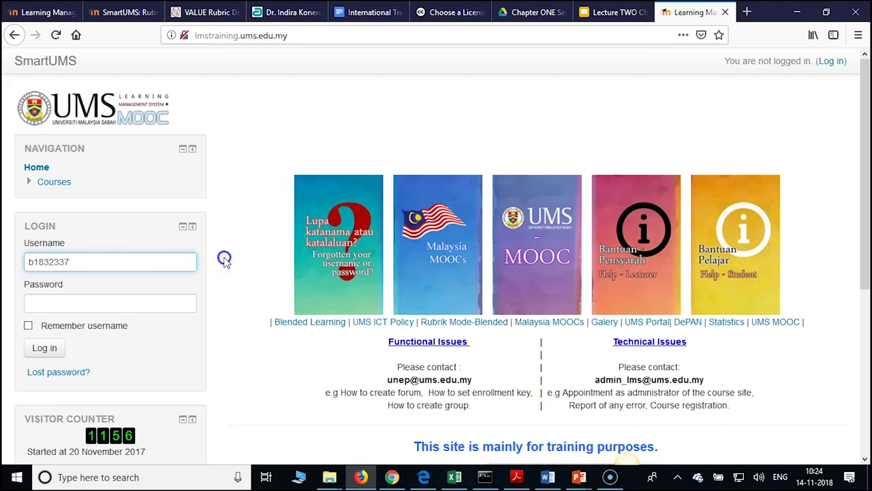
pyautogui.click(136, 305)
pyautogui.write('••')
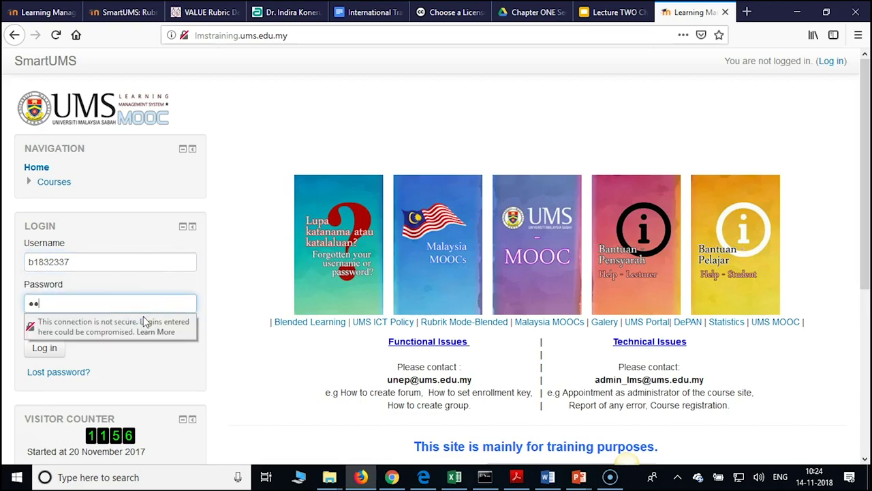
pyautogui.write('•••')
pyautogui.click(238, 304)
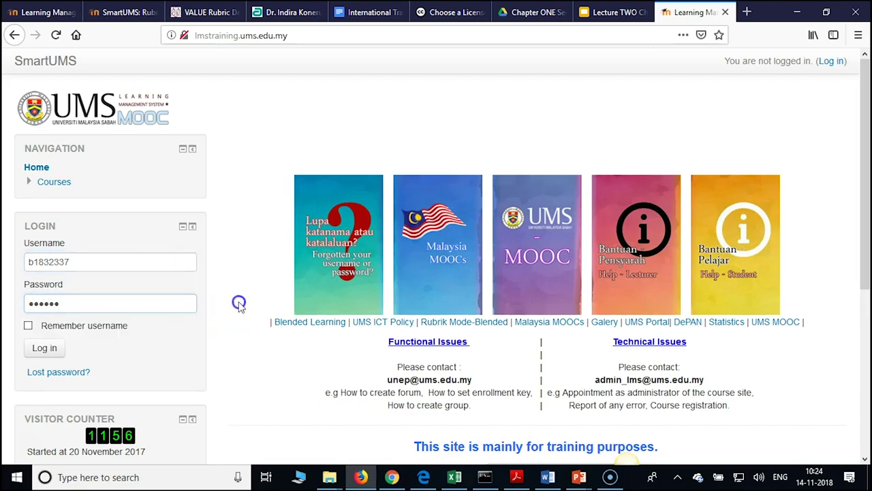
pyautogui.click(39, 349)
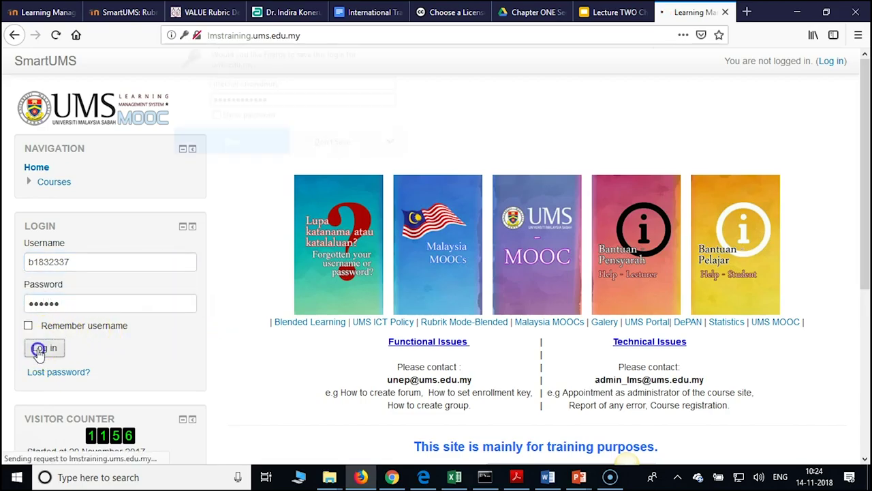
pyautogui.click(313, 141)
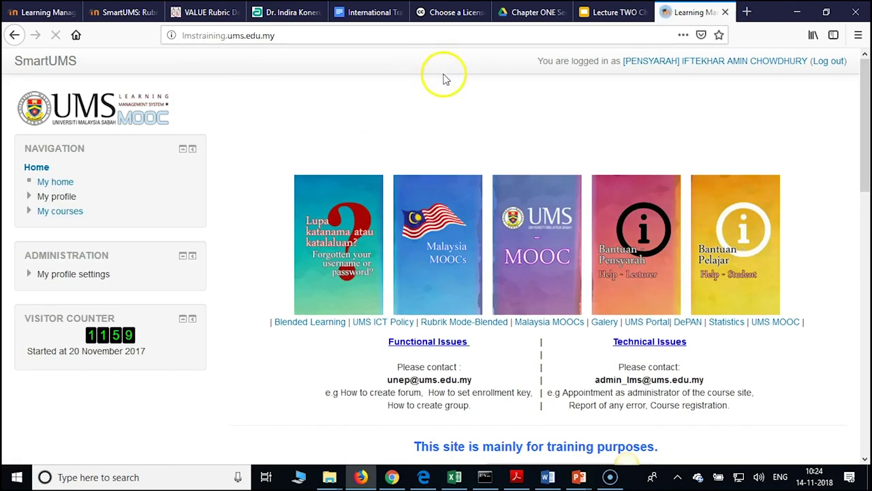
pyautogui.click(57, 217)
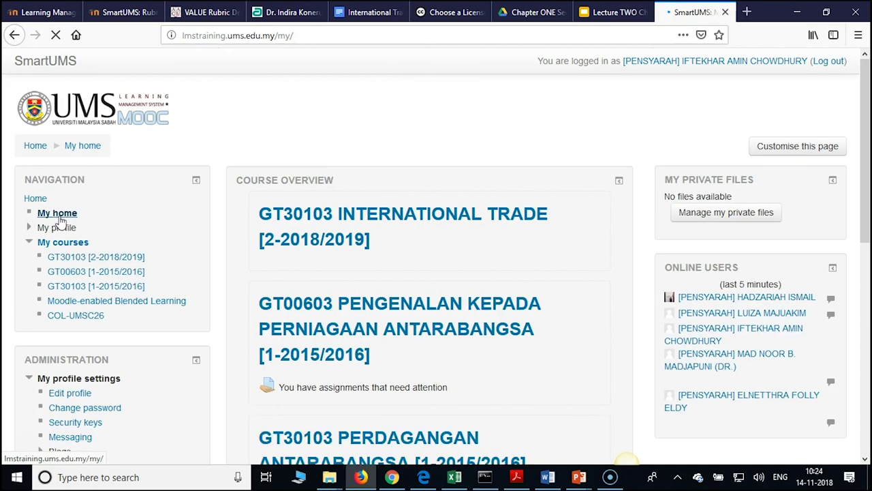
# Open COL-UMSC26, turn editing on, and scroll down through its weekly sections
pyautogui.click(83, 315)
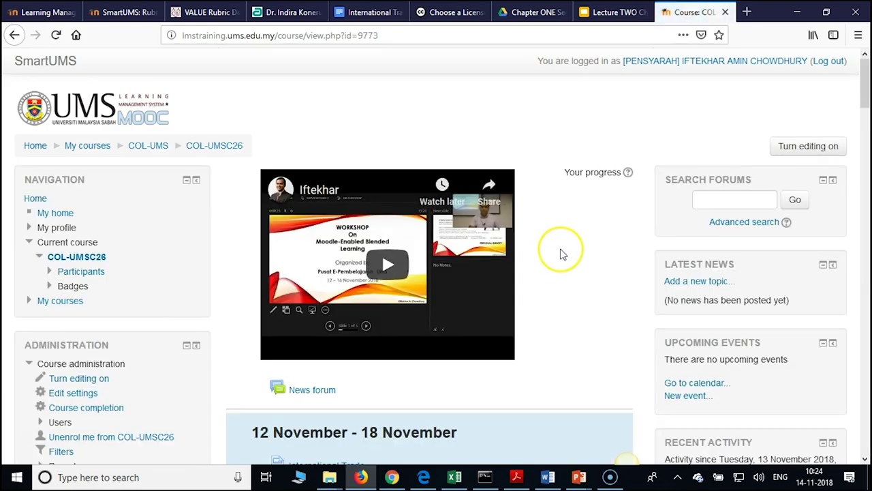
pyautogui.scroll(-3, 562, 255)
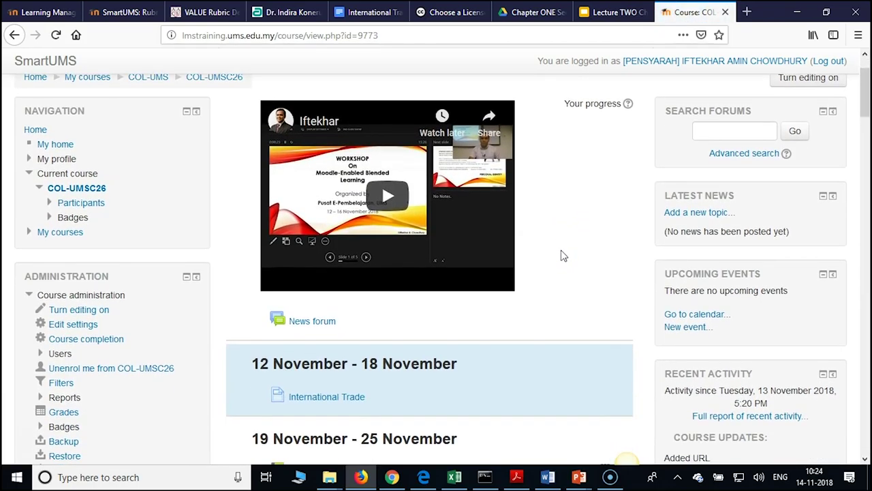
pyautogui.scroll(3, 682, 157)
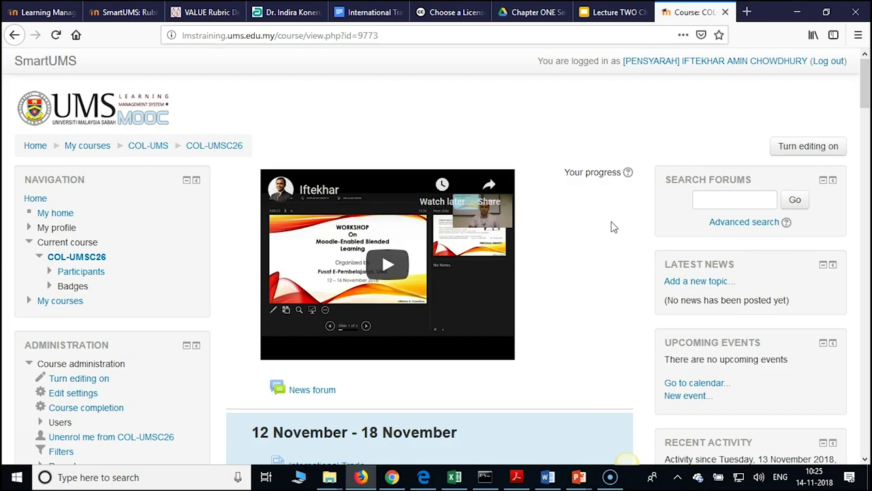
pyautogui.click(798, 151)
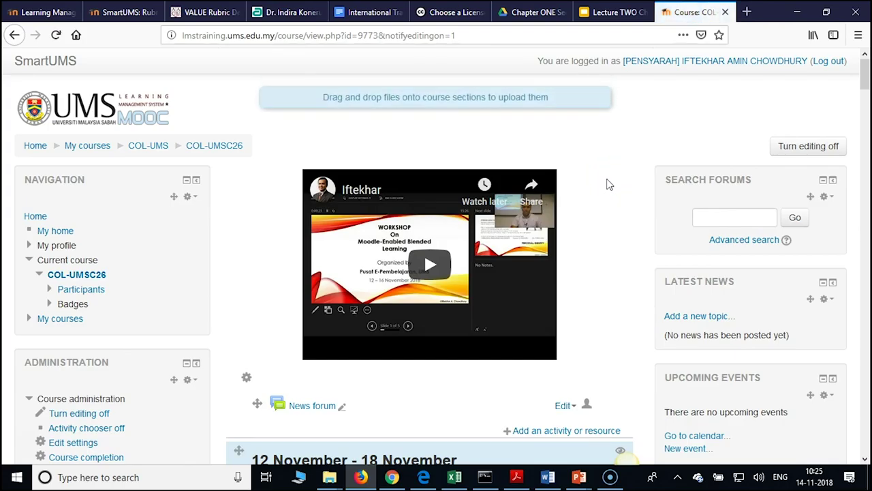
pyautogui.scroll(-2, 610, 184)
pyautogui.scroll(-1, 610, 189)
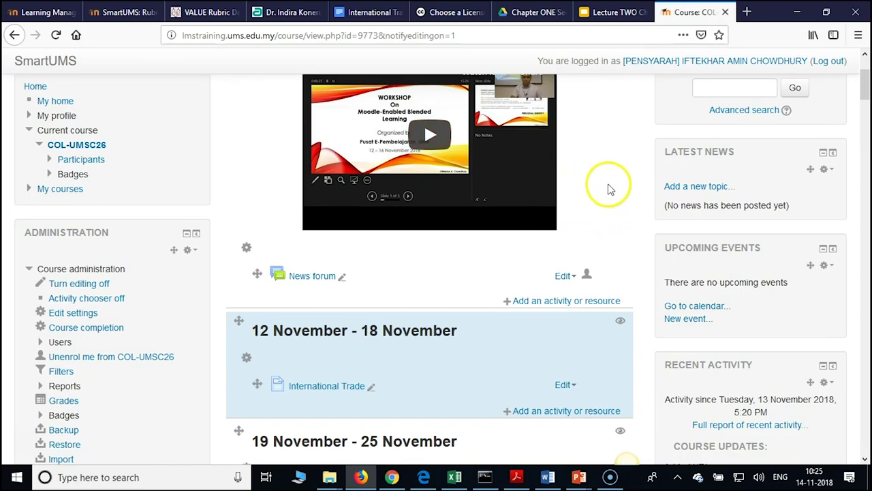
pyautogui.scroll(-1, 610, 188)
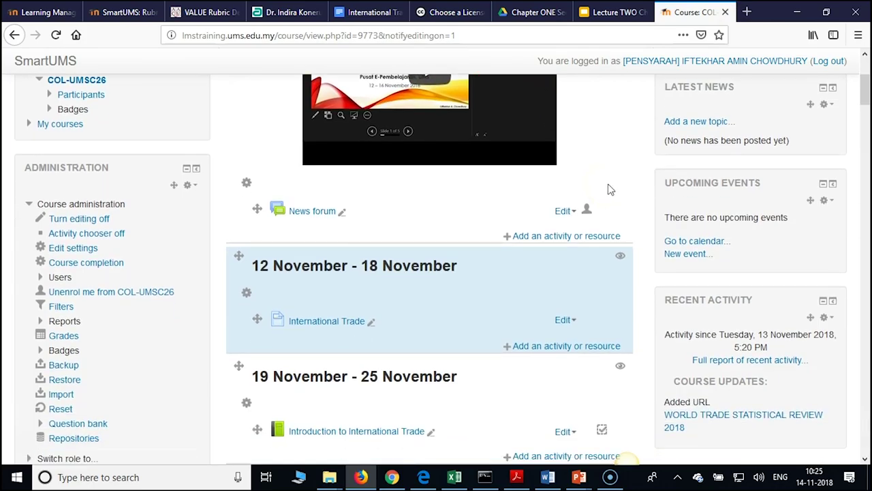
pyautogui.scroll(-3, 610, 190)
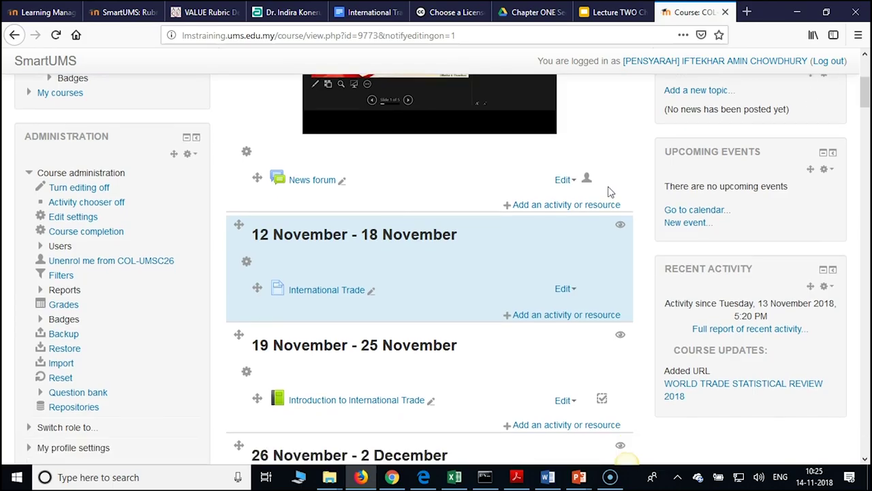
pyautogui.scroll(-1, 608, 198)
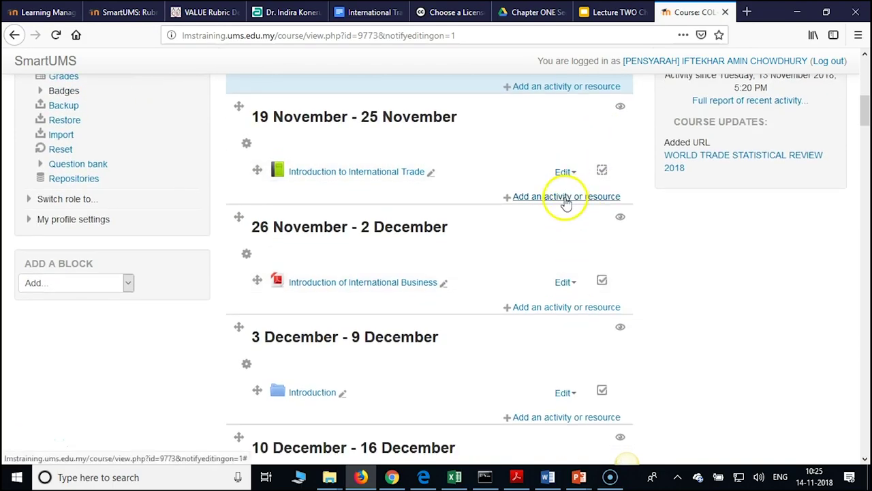
# Add a Page resource to the 19 November - 25 November week from the activity chooser
pyautogui.click(566, 199)
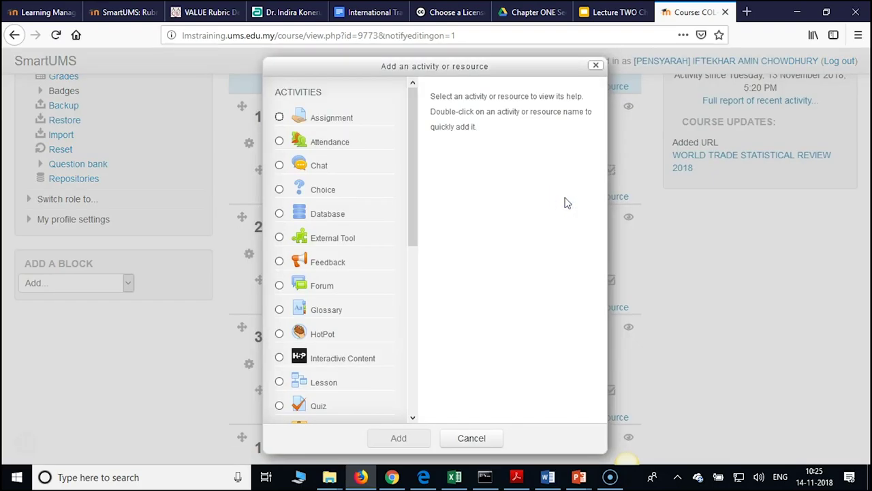
pyautogui.click(413, 164)
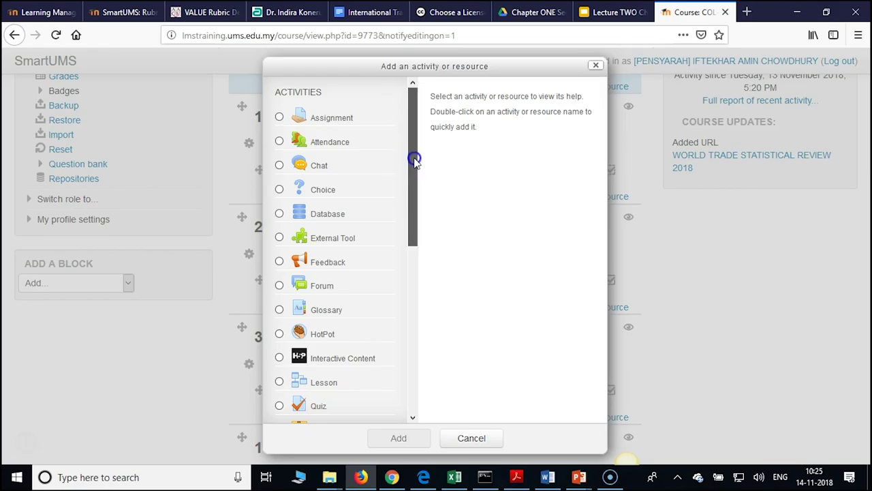
pyautogui.click(414, 162)
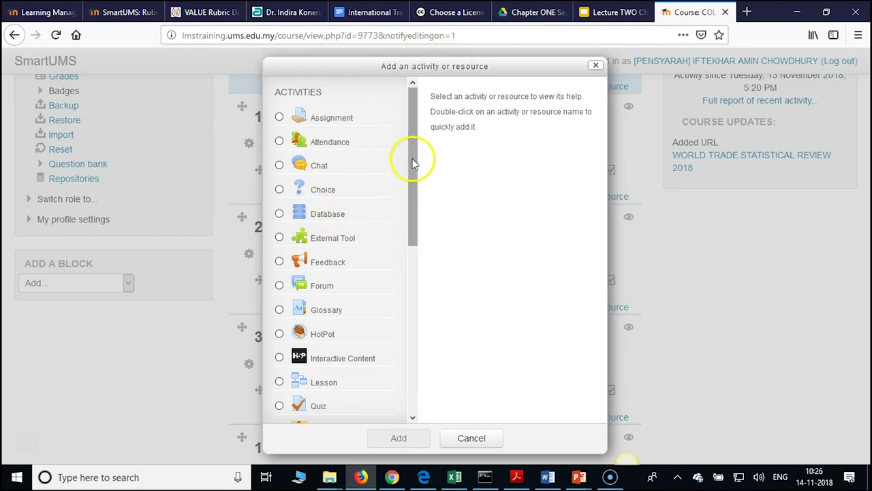
pyautogui.moveTo(413, 160); pyautogui.dragTo(400, 338)
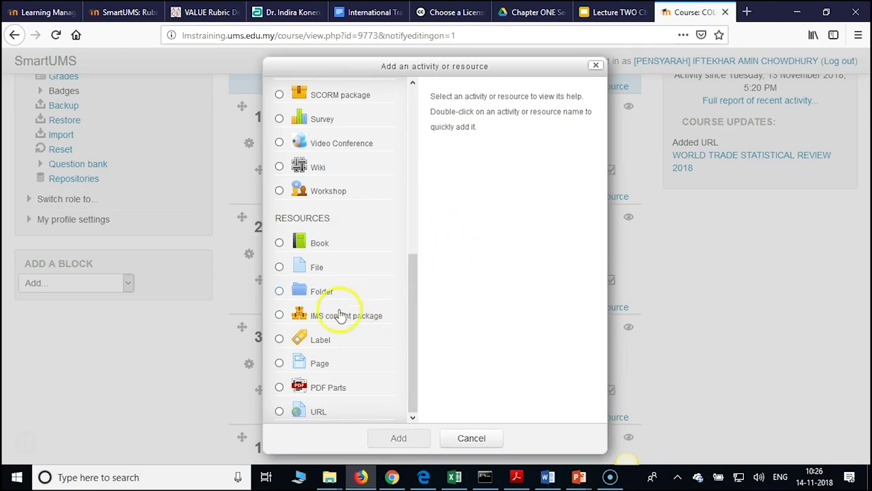
pyautogui.click(280, 366)
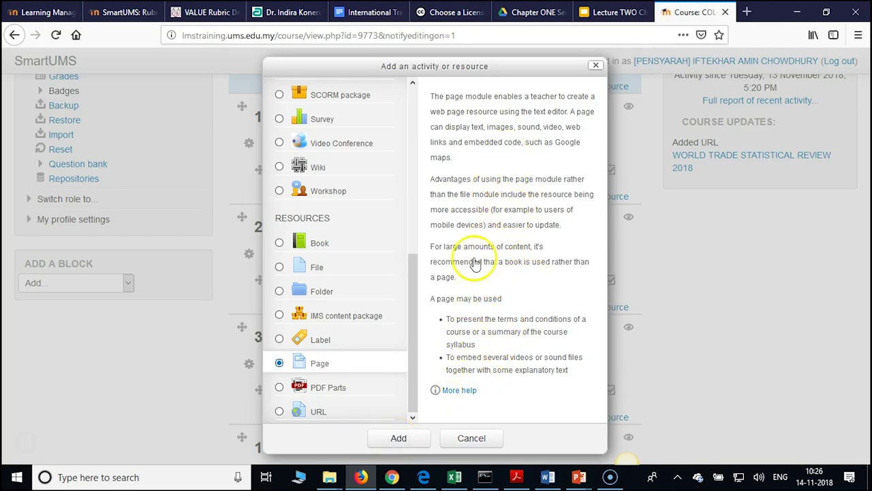
pyautogui.click(399, 446)
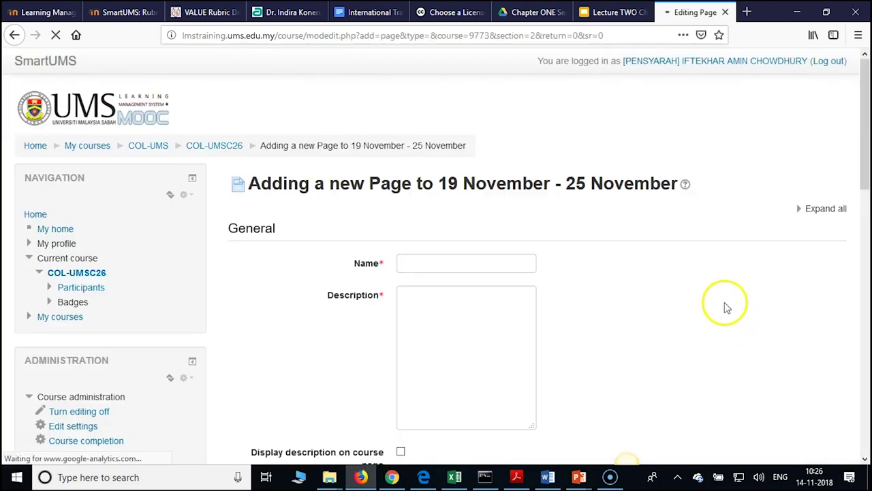
# Name the page 'Introduction to International Trade and Economy'
pyautogui.click(423, 264)
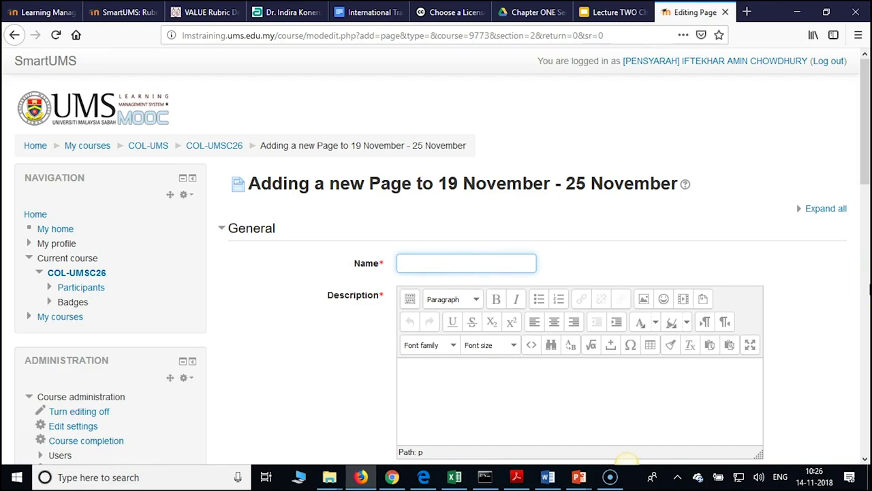
pyautogui.write('Introduction to International ')
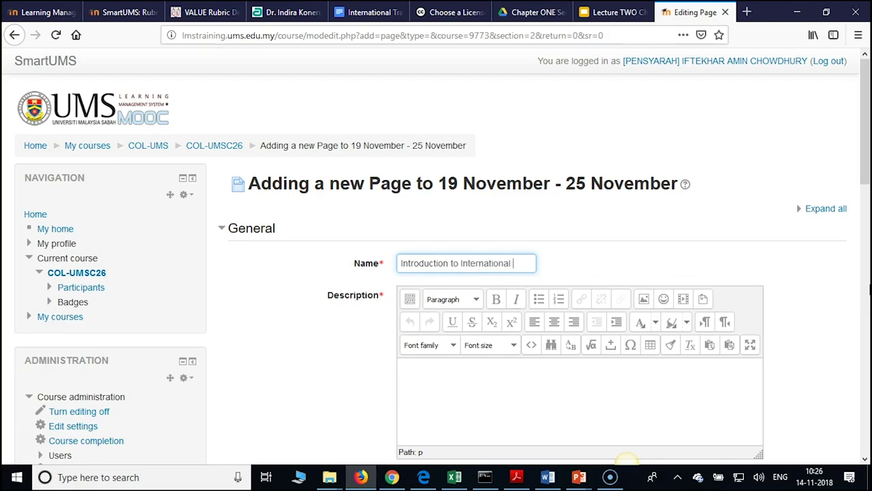
pyautogui.write('Trade amd')
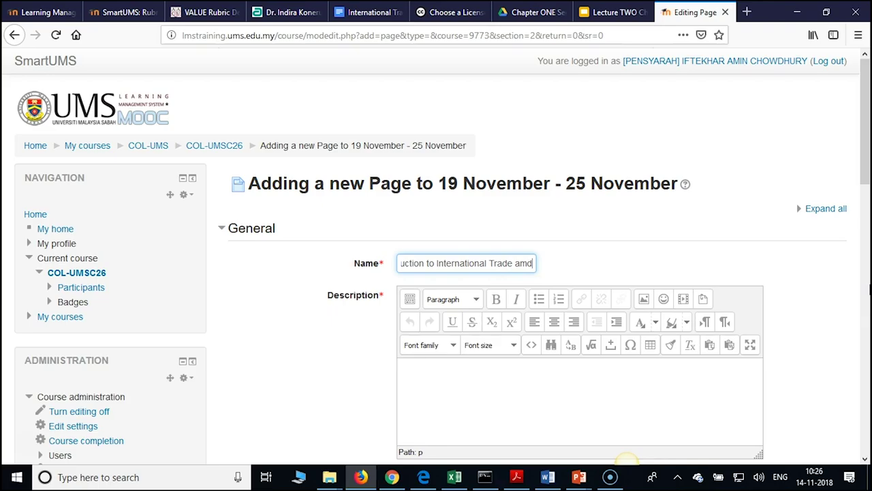
pyautogui.press('BackSpace')
pyautogui.press('BackSpace')
pyautogui.write('nd E')
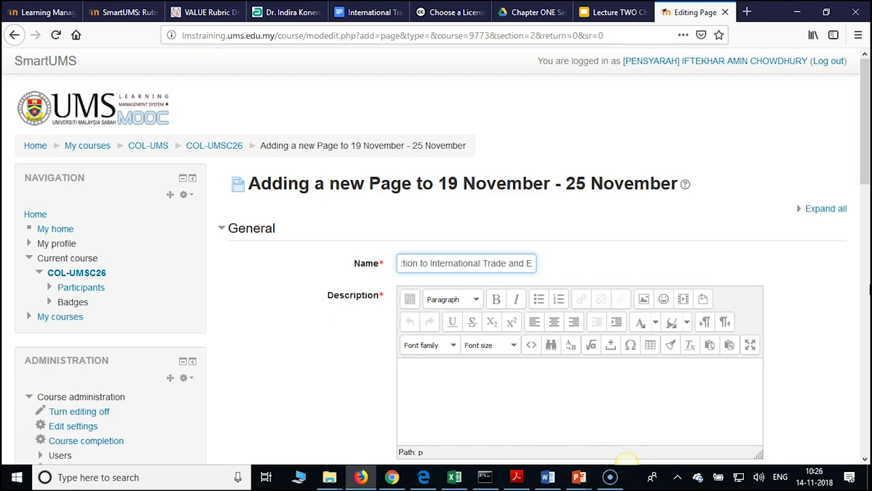
pyautogui.write('conomy')
# Write the description 'Regarding the introduction of international trade'
pyautogui.scroll(-1, 530, 300)
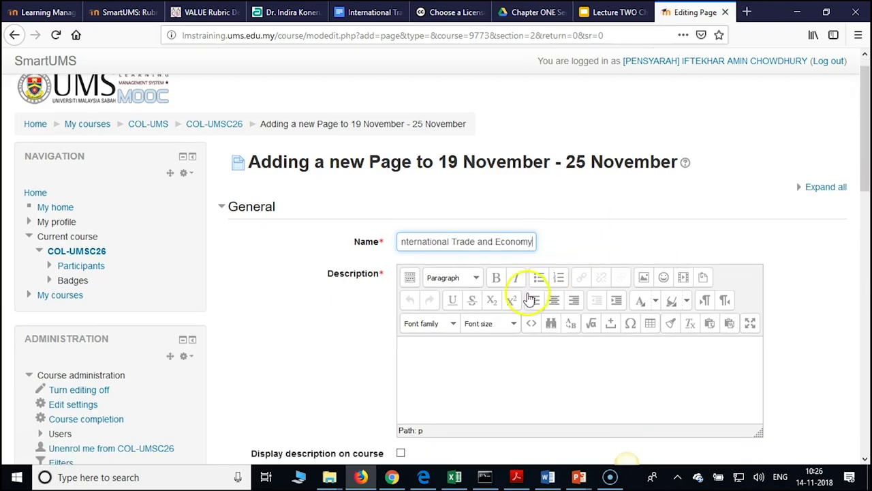
pyautogui.scroll(-3, 530, 300)
pyautogui.click(484, 255)
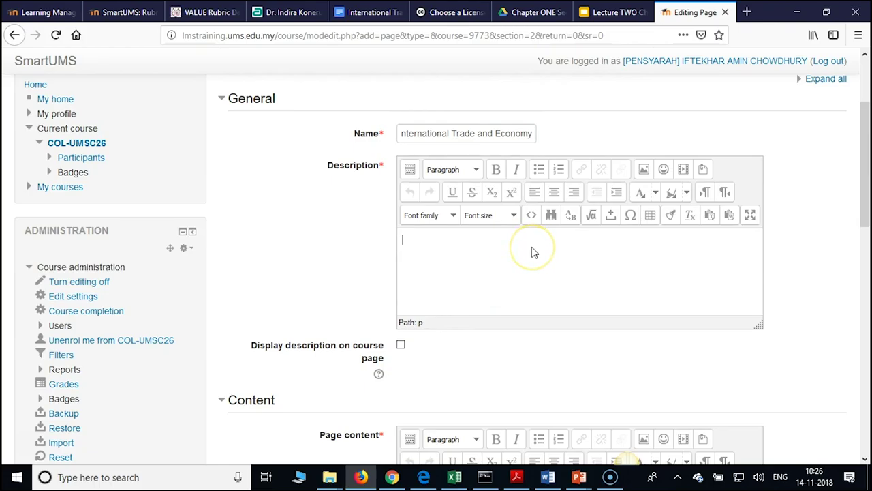
pyautogui.write('A')
pyautogui.press('BackSpace')
pyautogui.write('Regarding the in')
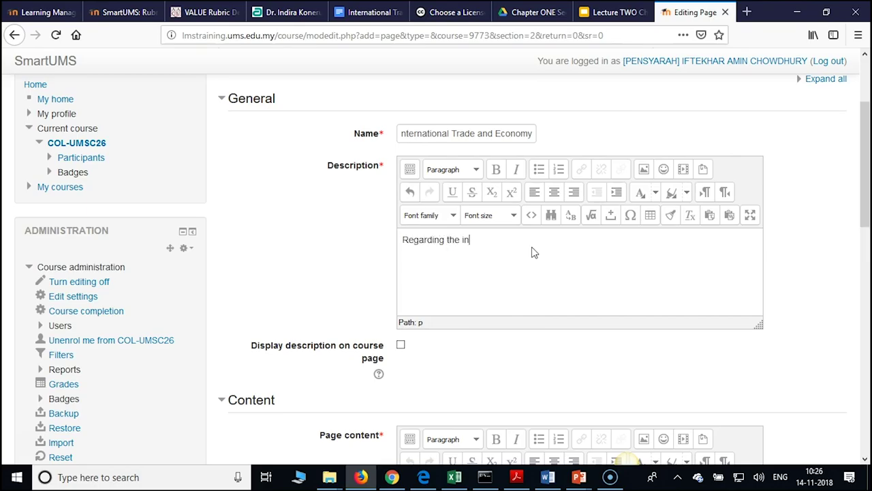
pyautogui.write('troction')
pyautogui.press('BackSpace')
pyautogui.press('BackSpace')
pyautogui.press('BackSpace')
pyautogui.press('BackSpace')
pyautogui.press('BackSpace')
pyautogui.press('BackSpace')
pyautogui.write('ductio')
pyautogui.press('BackSpace')
pyautogui.press('BackSpace')
pyautogui.write('ion of interna')
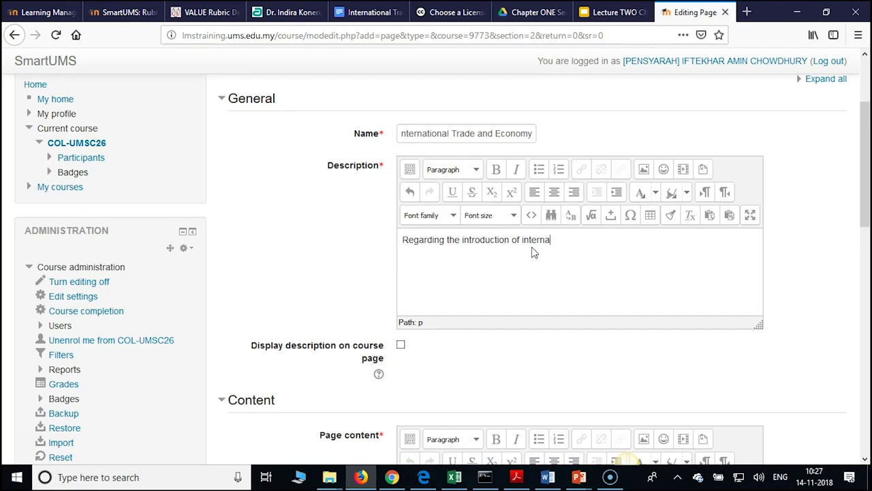
pyautogui.write('tional trade')
# Paste the Google Slides iframe code into the Page content HTML source and expand the editor
pyautogui.scroll(-4, 539, 259)
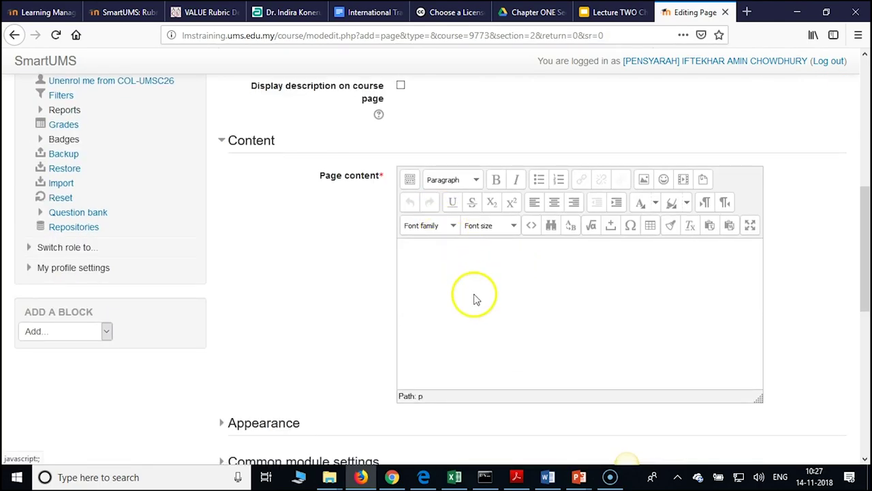
pyautogui.click(531, 226)
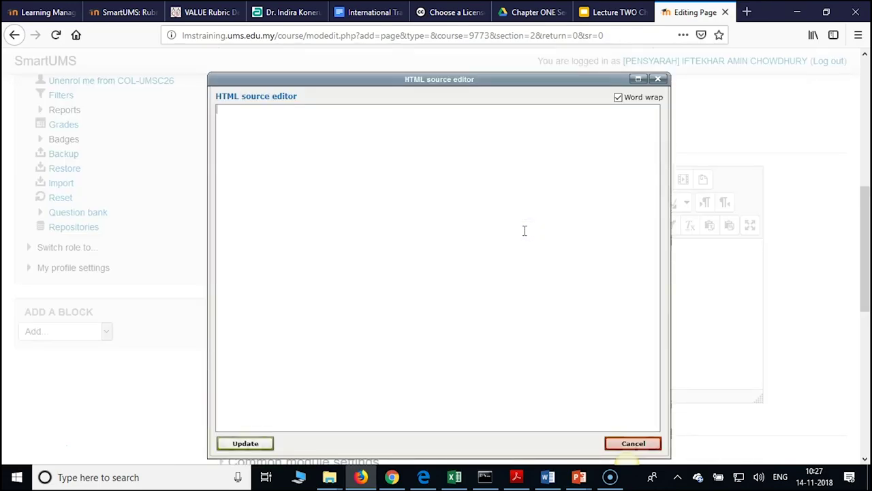
pyautogui.write('<iframe src="https://docs.google.com/presentation/d/e/2PACX-1vTACyKKK4iEPrhHLJTk1TbjJ4jkPZ2QuZQPEC2DfbqYreGiE61gKJ5wywk1WR4JSQrIiYOW9A37naiE/embed?start=false&loop=false&delayms=3000" frameborder="0" width="1280" height="749" allowfullscreen="true" mozallowfullscreen="true" webkitallowfullscreen="true"></iframe>')
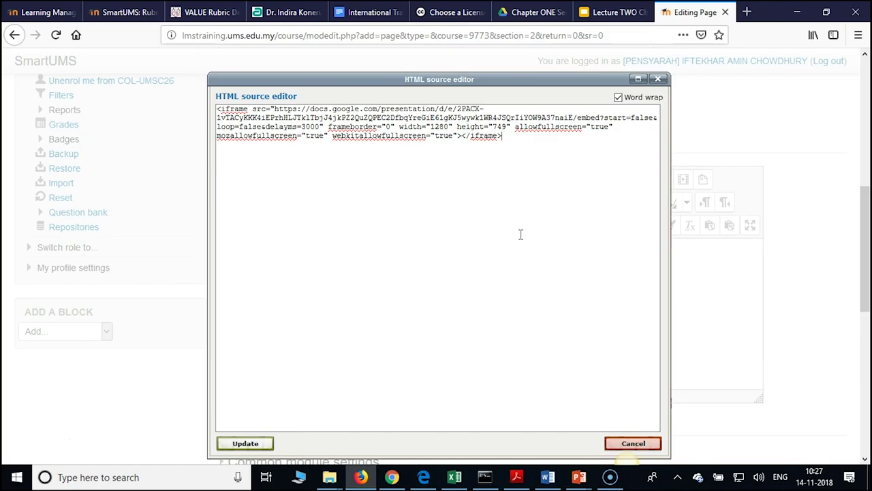
pyautogui.scroll(-2, 521, 235)
pyautogui.click(238, 380)
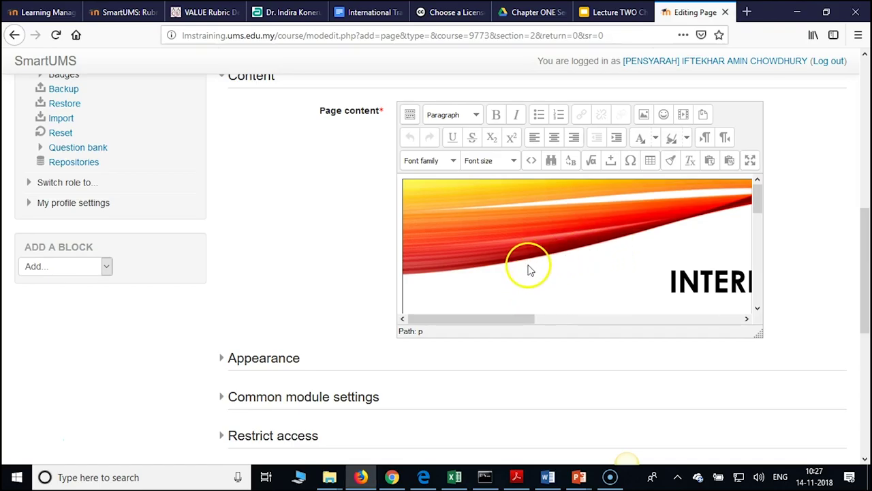
pyautogui.click(754, 161)
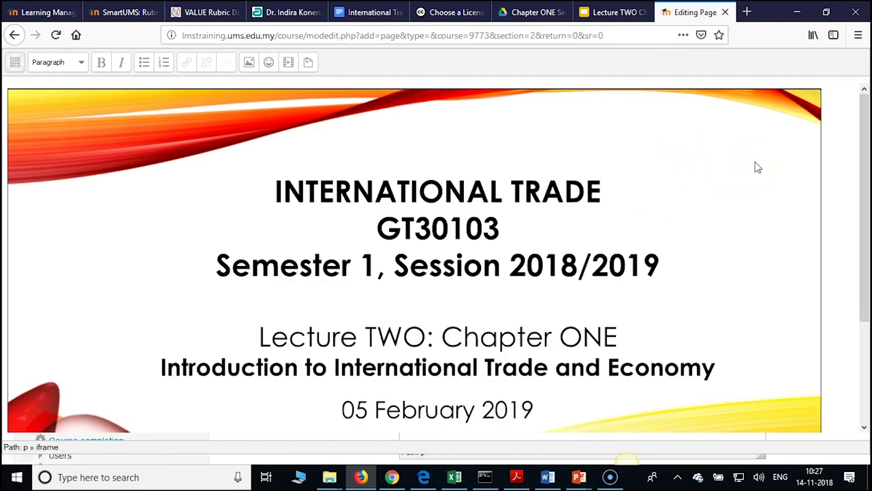
# Inspect the embedded International Trade GT30103 title slide, then exit the full-window editor
pyautogui.scroll(-3, 759, 167)
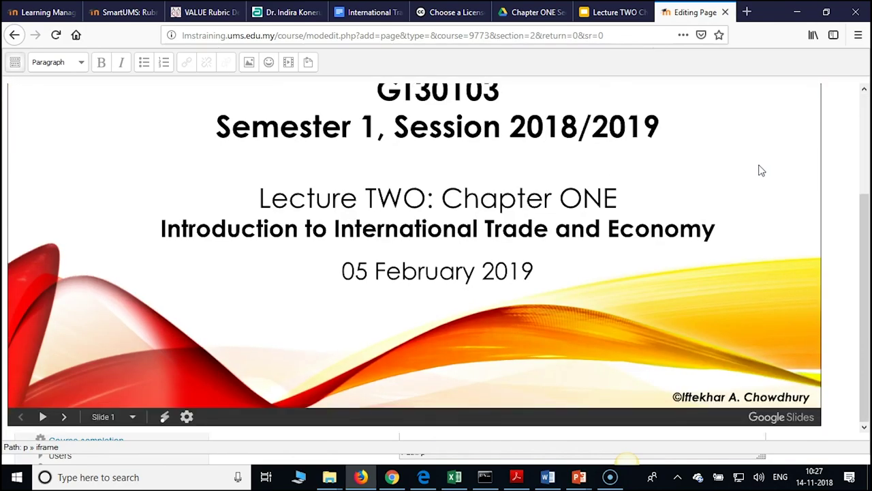
pyautogui.scroll(3, 761, 171)
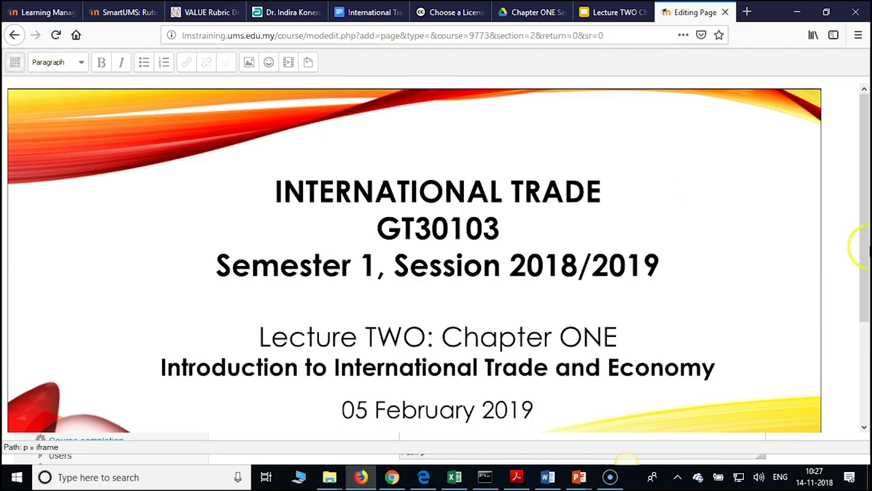
pyautogui.moveTo(864, 290); pyautogui.dragTo(863, 242)
pyautogui.click(857, 196)
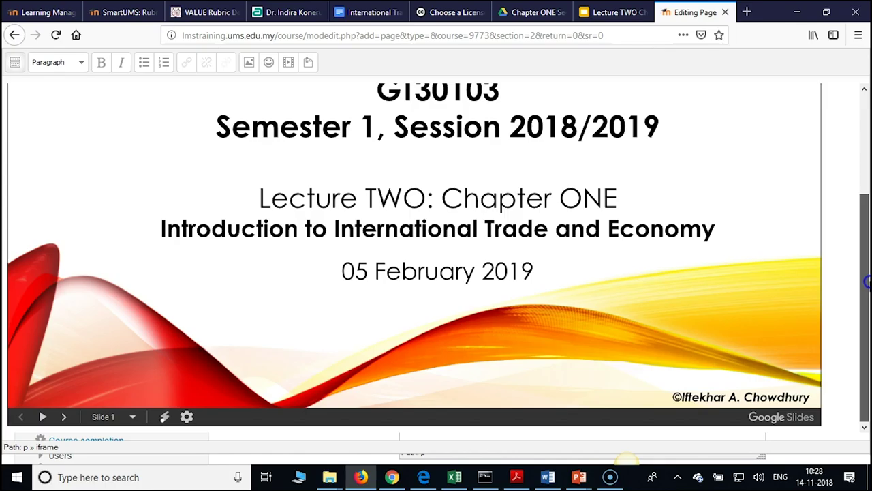
pyautogui.moveTo(867, 281); pyautogui.dragTo(867, 155)
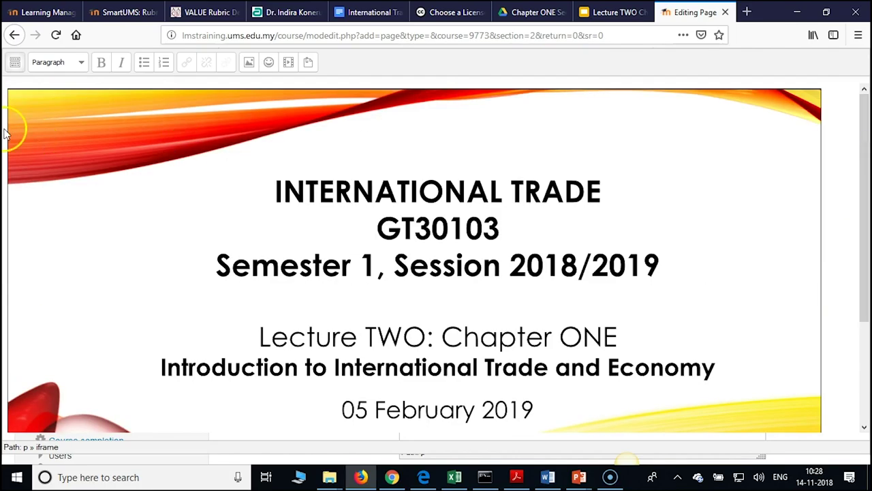
pyautogui.moveTo(14, 109); pyautogui.dragTo(18, 78)
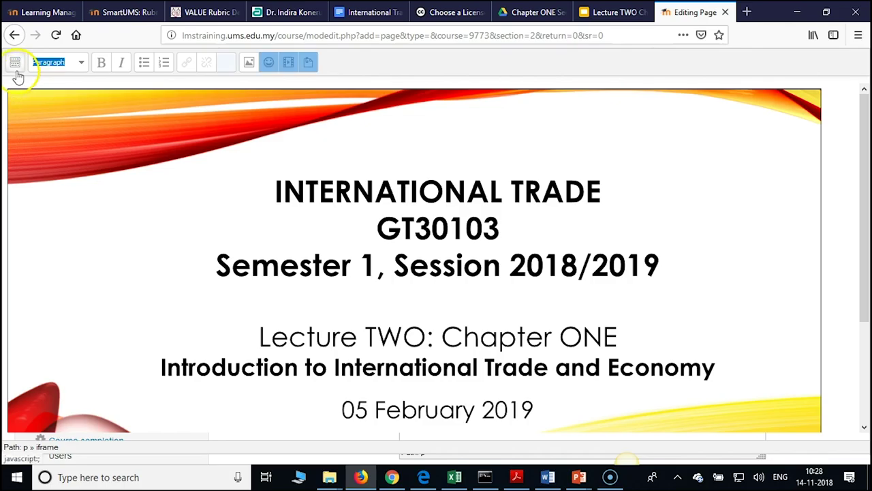
pyautogui.click(15, 62)
pyautogui.click(366, 111)
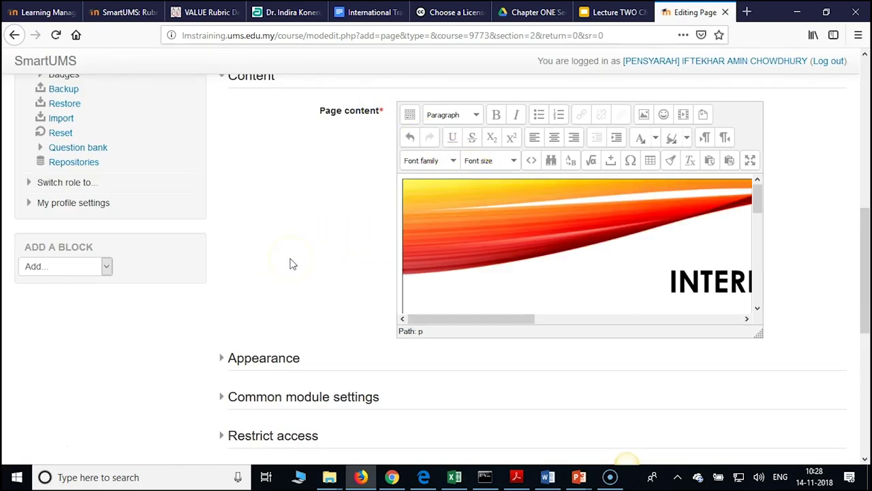
# Set completion to 'Show activity as complete when conditions are met' with Require view, then save and display
pyautogui.scroll(-5, 289, 265)
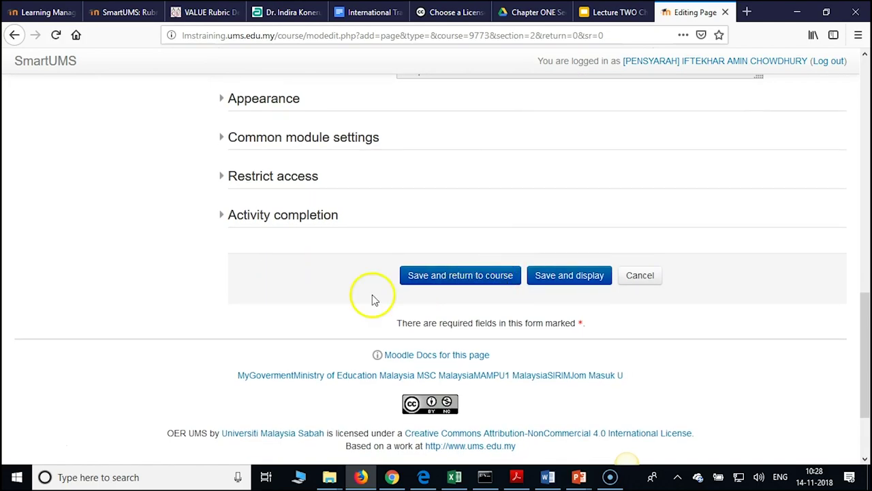
pyautogui.scroll(6, 372, 283)
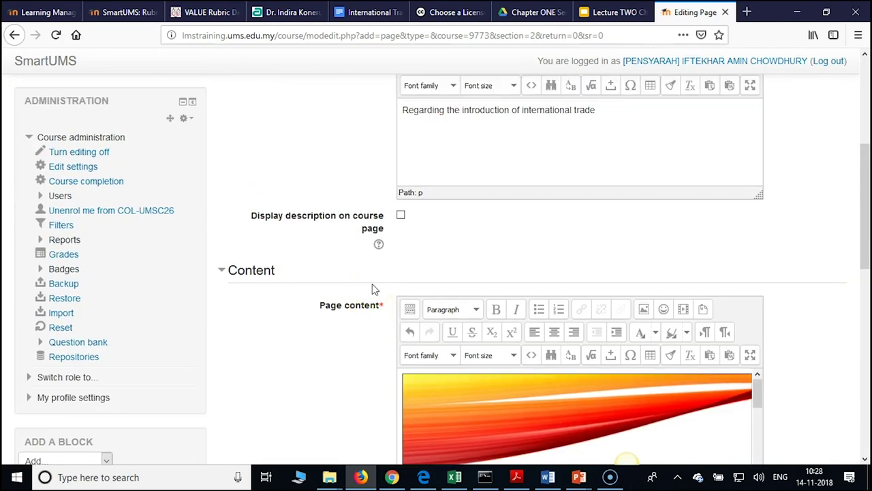
pyautogui.scroll(-6, 372, 284)
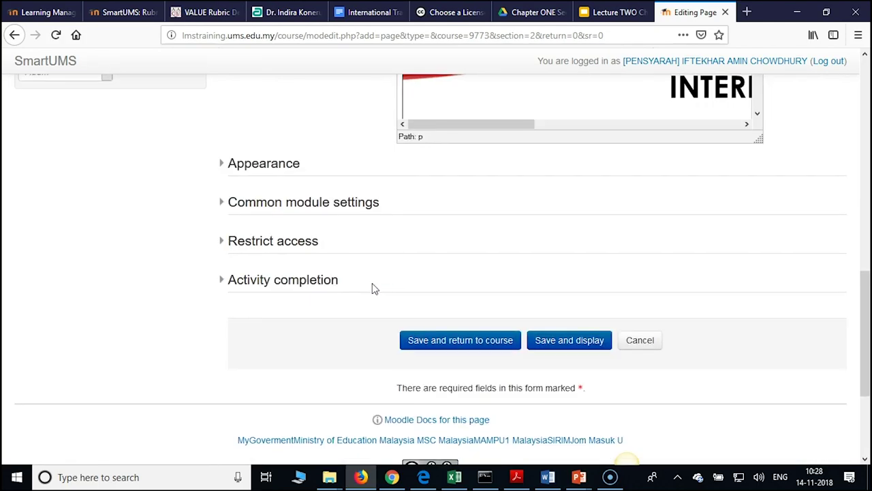
pyautogui.click(315, 290)
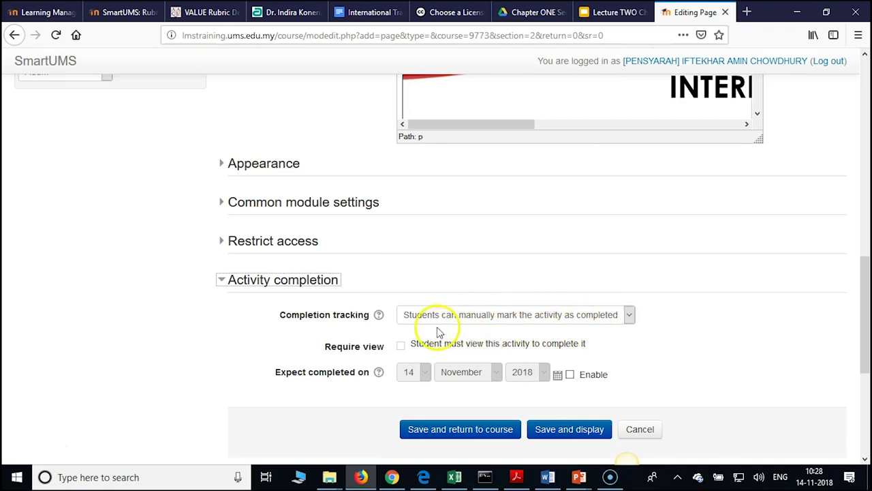
pyautogui.click(630, 318)
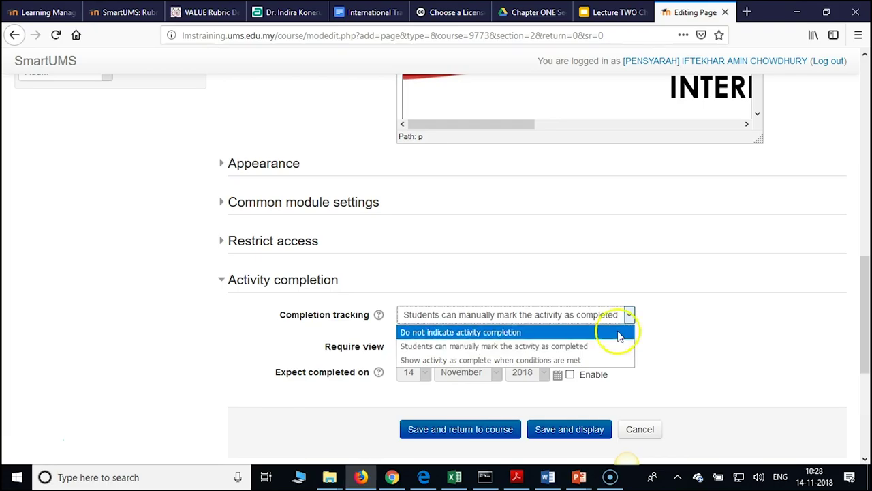
pyautogui.click(569, 361)
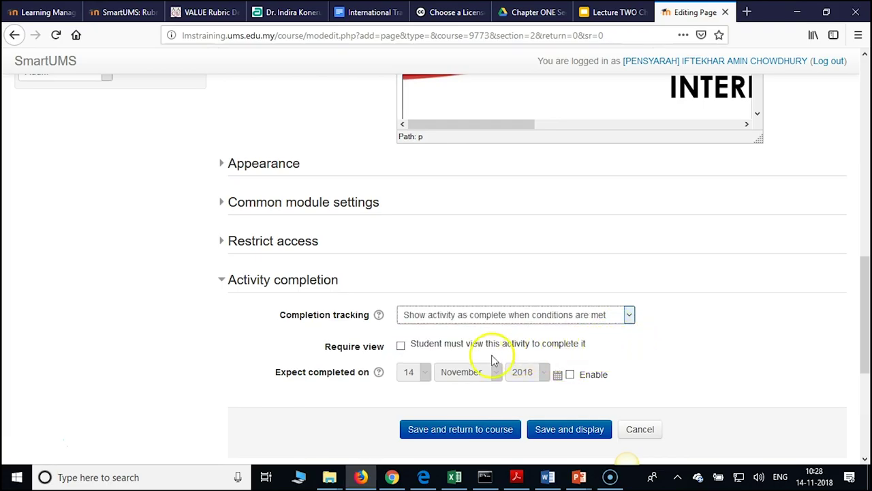
pyautogui.click(401, 345)
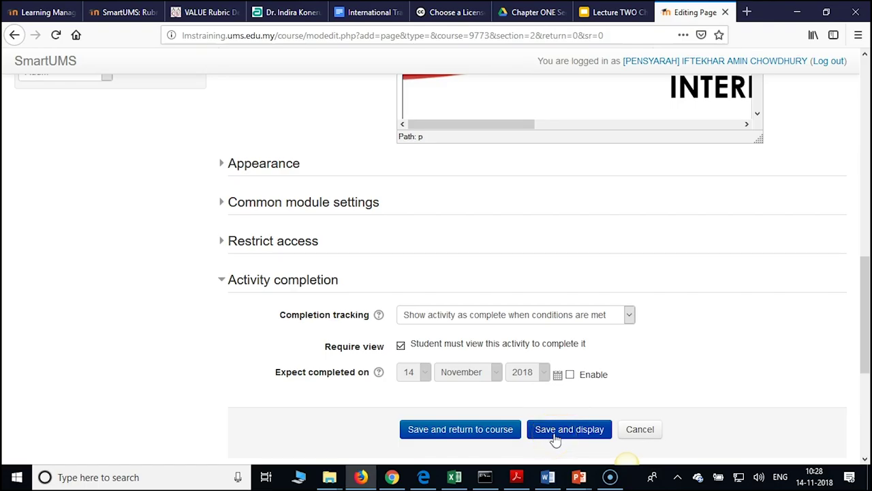
pyautogui.click(556, 440)
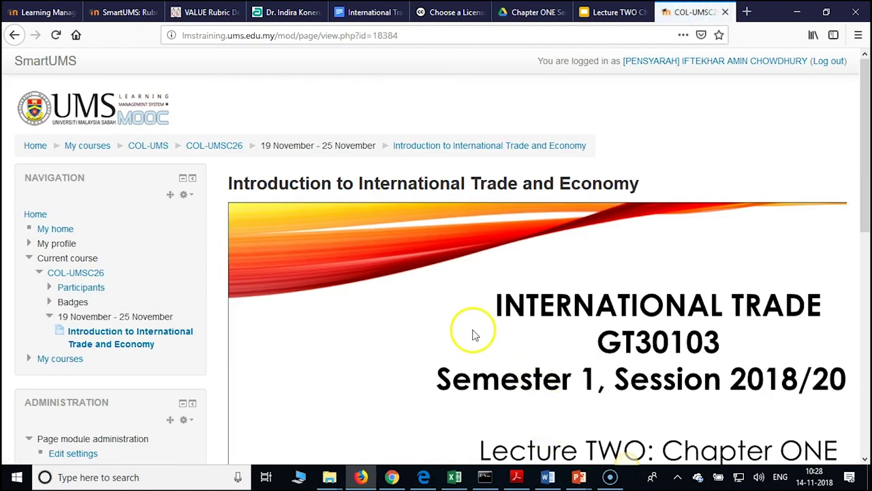
# Scroll through the saved lecture page to review the embedded slides
pyautogui.scroll(-5, 470, 337)
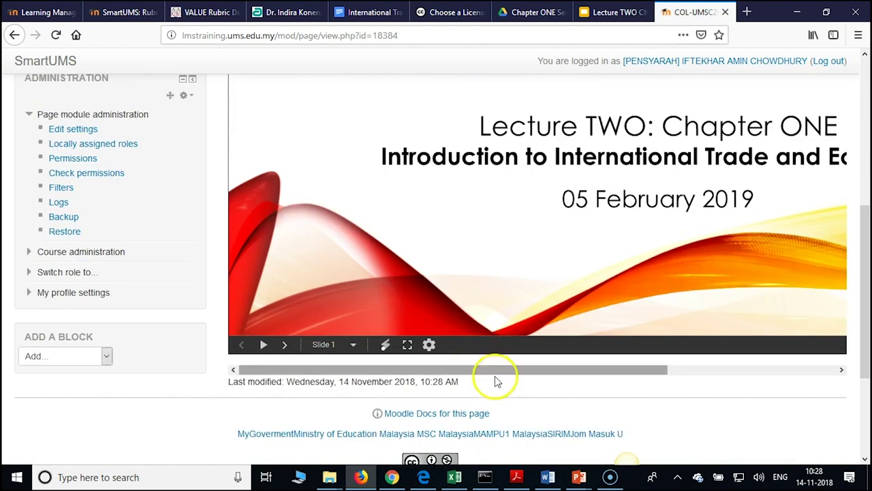
pyautogui.scroll(5, 511, 398)
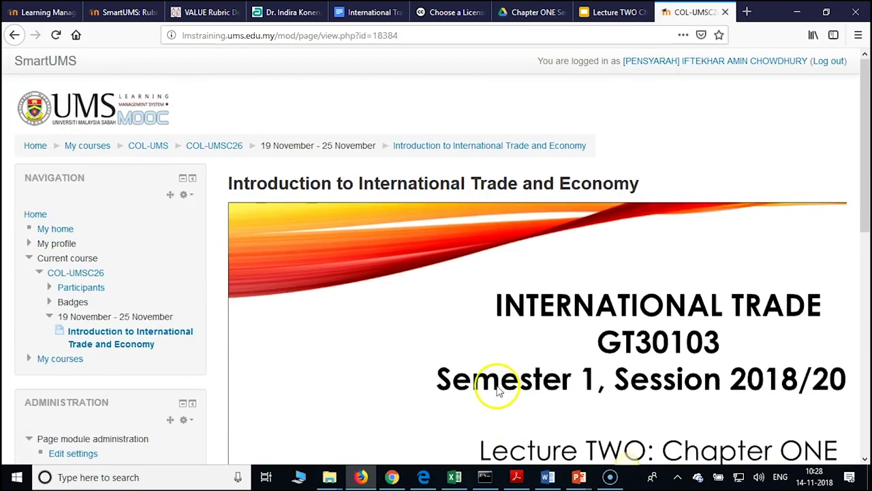
pyautogui.scroll(-1, 436, 348)
pyautogui.scroll(-4, 436, 347)
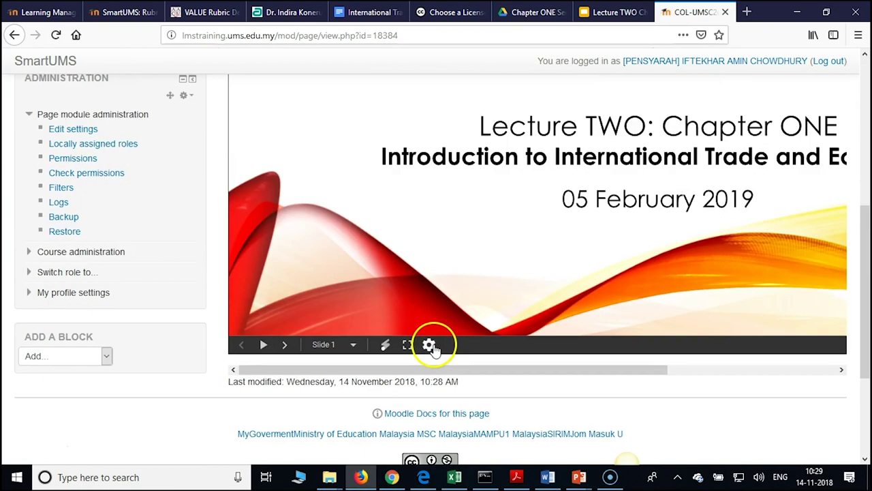
pyautogui.scroll(3, 497, 293)
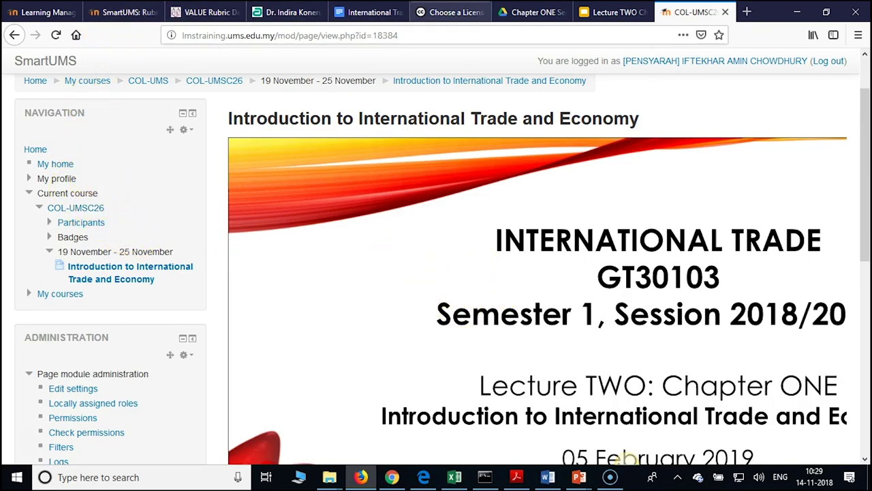
# Copy the embed code from the Slides publish tab, then open the lecture's SlideShare page in Chrome
pyautogui.click(392, 477)
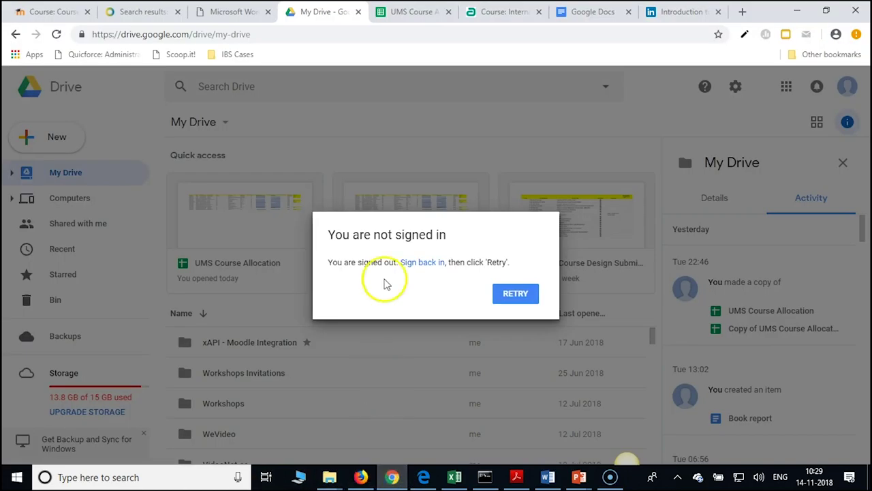
pyautogui.click(361, 477)
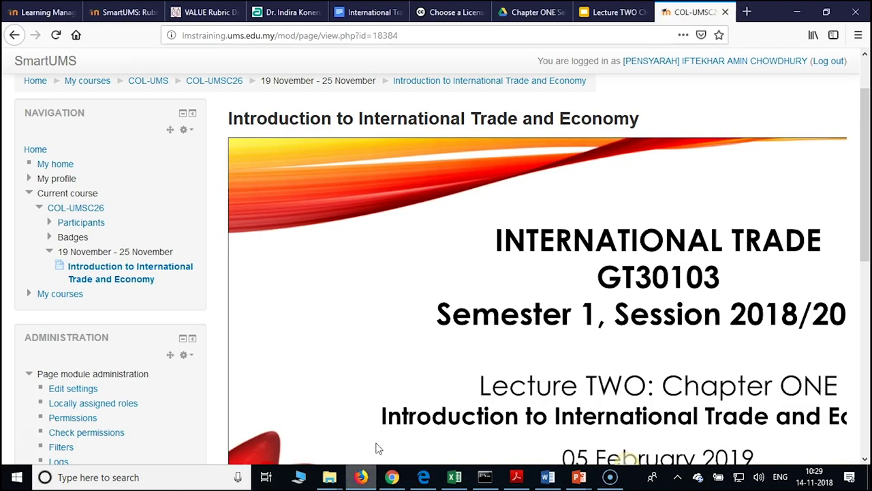
pyautogui.click(592, 12)
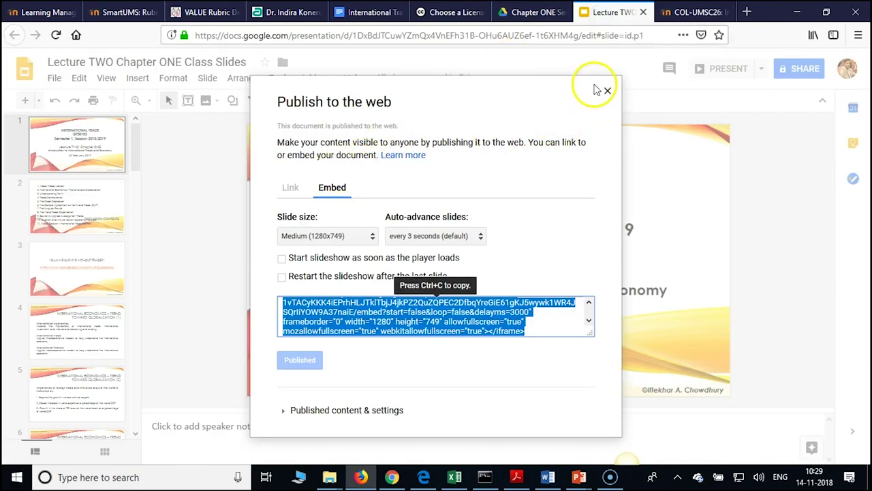
pyautogui.hotkey('ctrl', 'c')
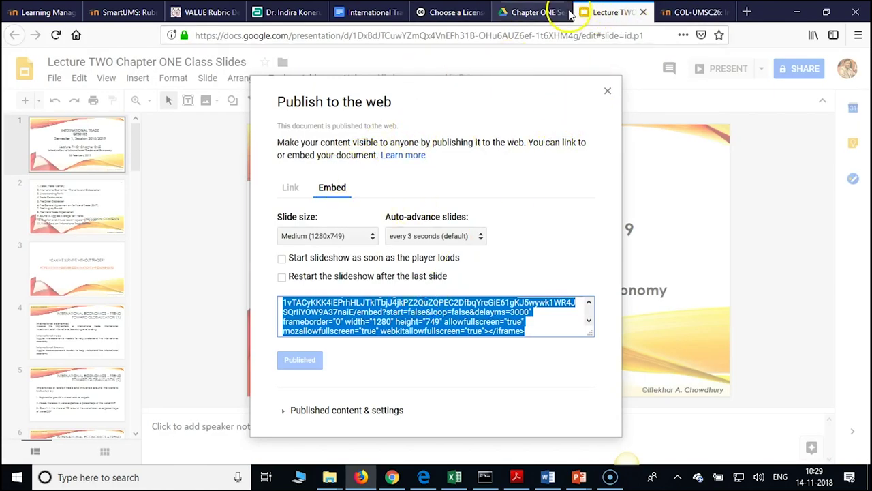
pyautogui.click(535, 13)
pyautogui.click(450, 13)
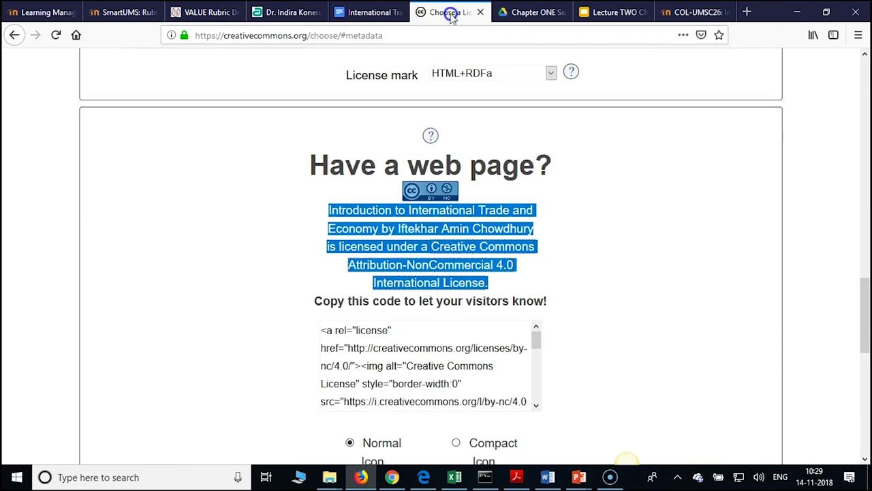
pyautogui.click(392, 477)
pyautogui.click(658, 13)
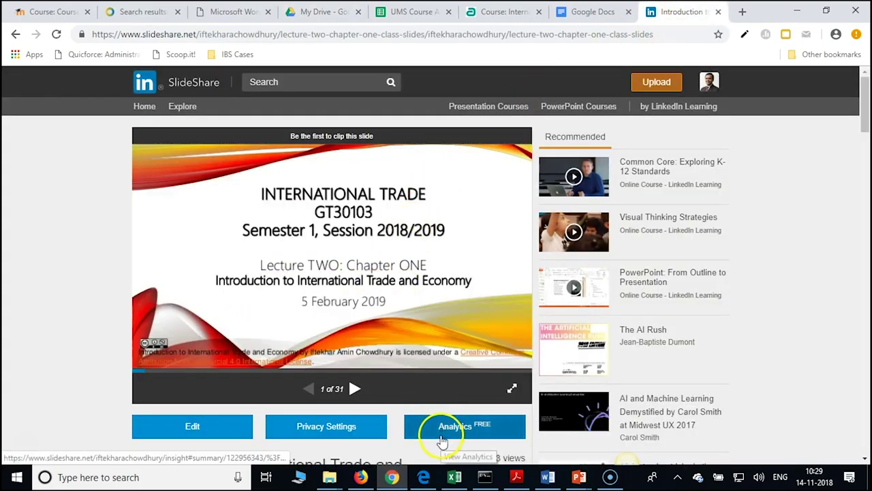
# Open SlideShare's Share panel for the 31-slide lecture and select its embed code
pyautogui.scroll(-3, 424, 384)
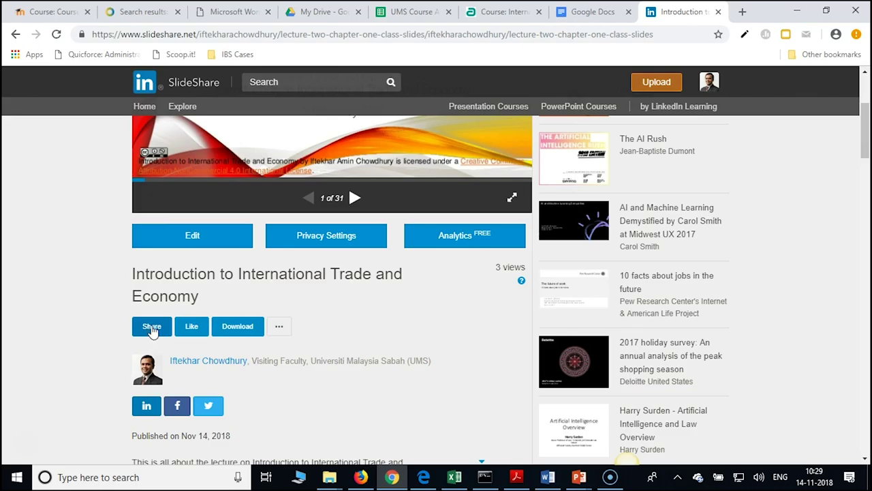
pyautogui.click(151, 327)
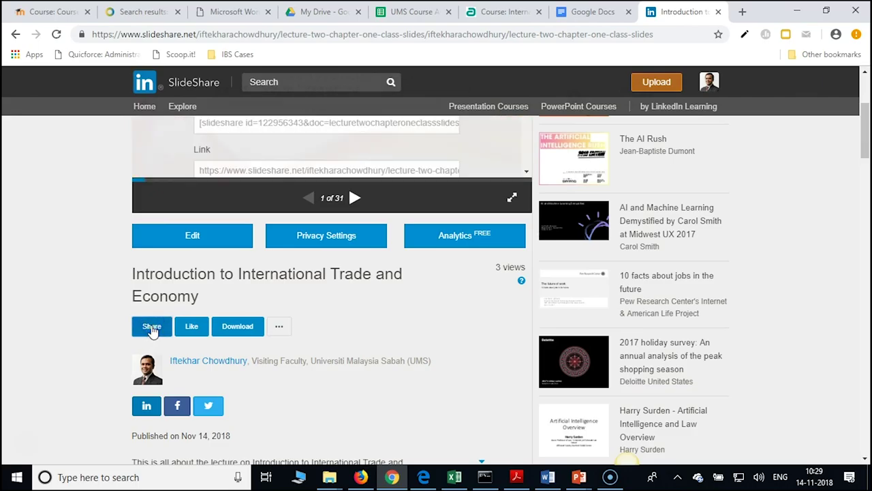
pyautogui.scroll(3, 317, 383)
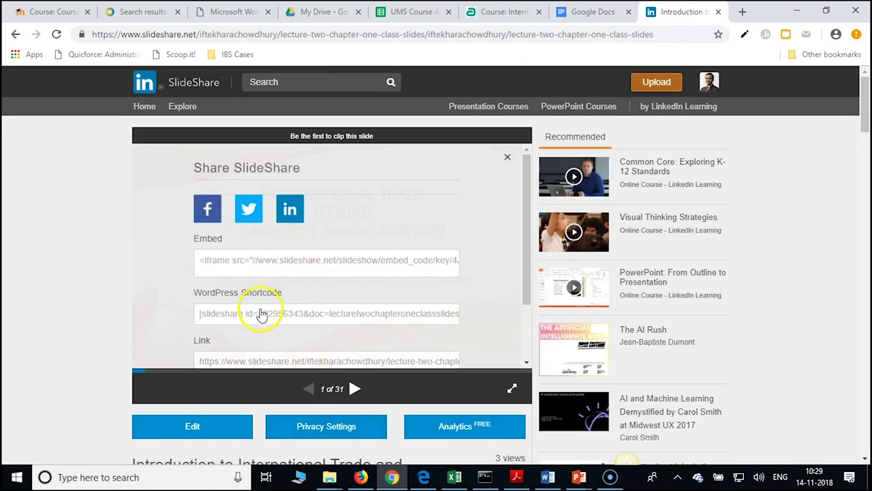
pyautogui.click(272, 262)
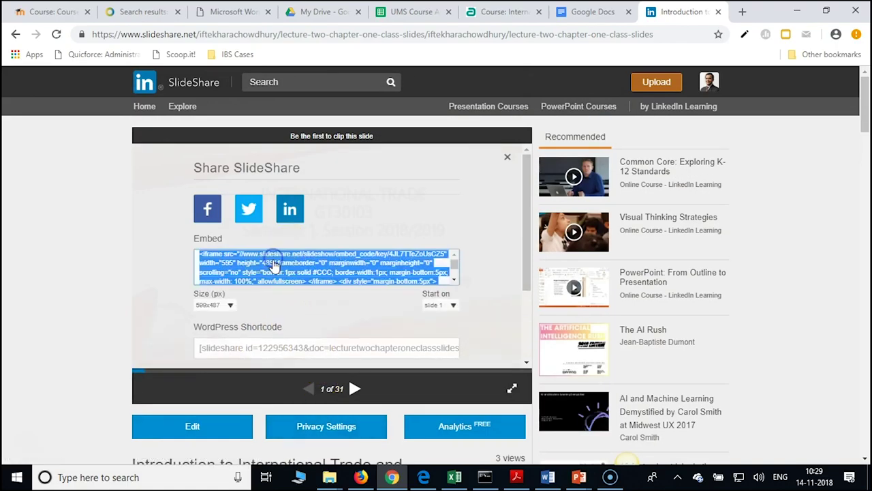